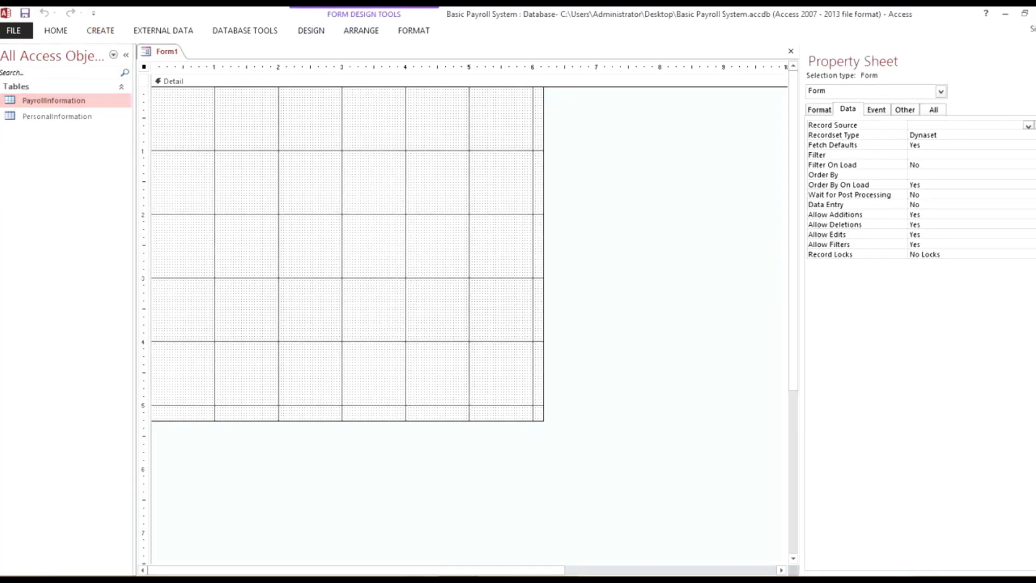
- Enlarge the form's Detail area to about 6.9 by 6.2 on the rulers and add a form header and footer, slightly increasing the header's height
{"action": "left_click_drag", "start_coordinate": [543, 421], "coordinate": [592, 482]}
{"action": "right_click", "coordinate": [371, 191]}
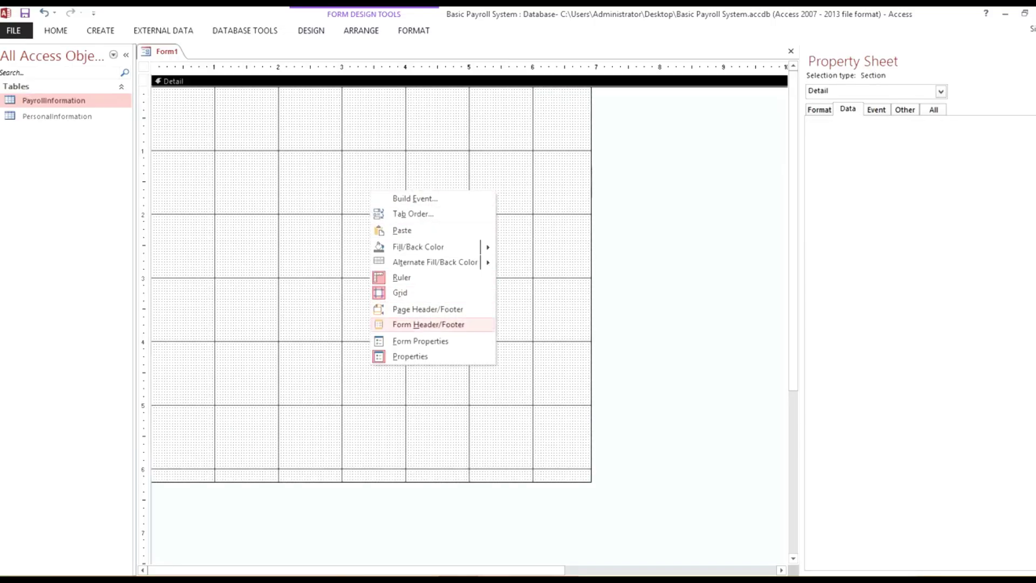
{"action": "left_click", "coordinate": [428, 324]}
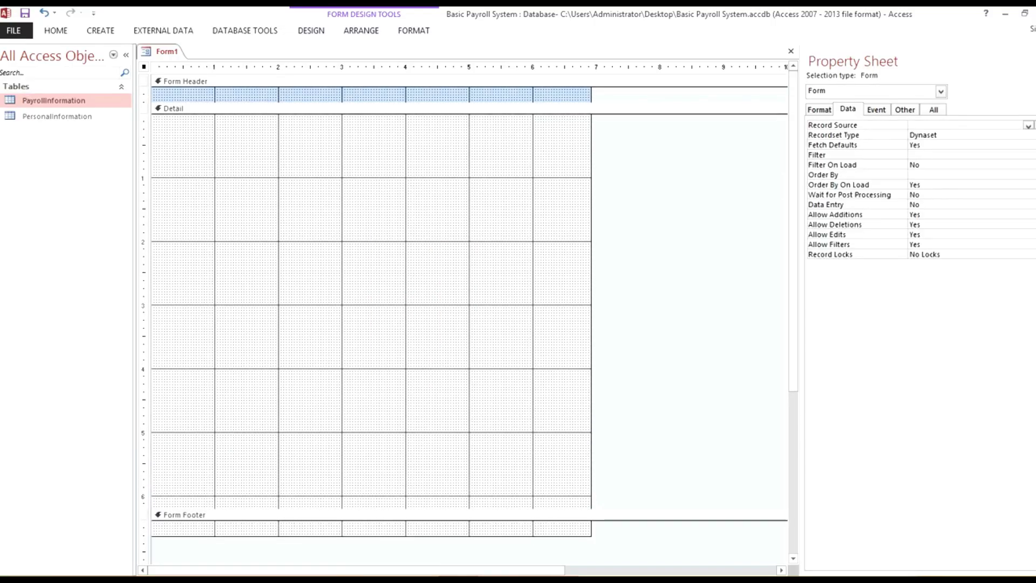
{"action": "left_click_drag", "start_coordinate": [372, 102], "coordinate": [372, 108]}
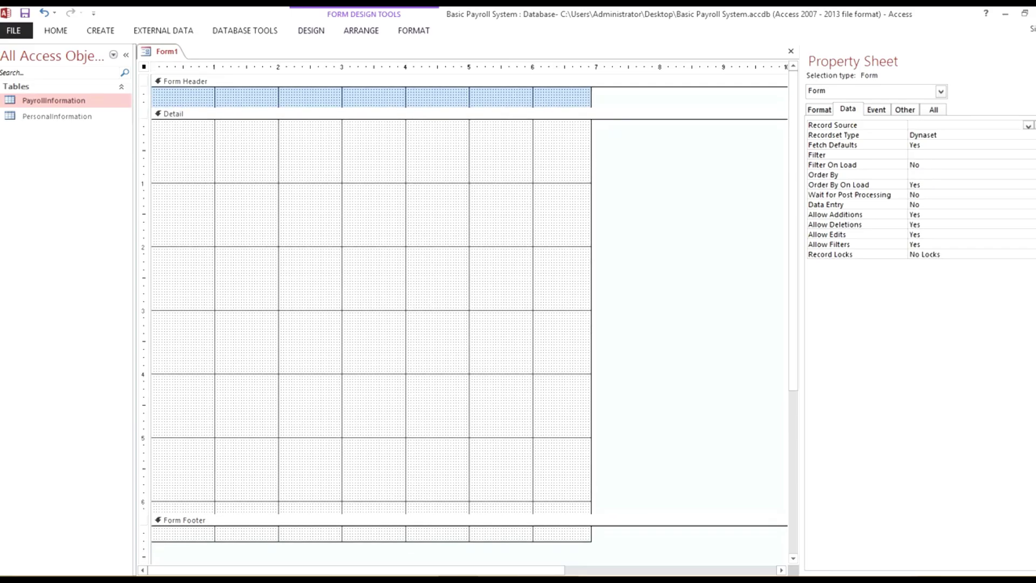
- Set the form's Record Source to the PersonalInformation table, reusing the table's copied name
{"action": "left_click", "coordinate": [60, 116]}
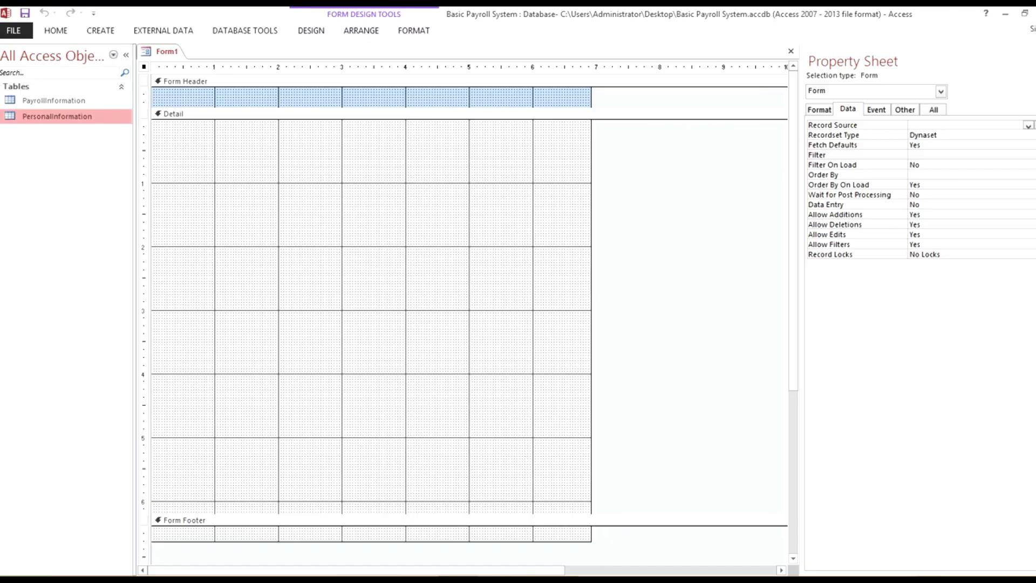
{"action": "key", "text": "F2"}
{"action": "key", "text": "ctrl+c"}
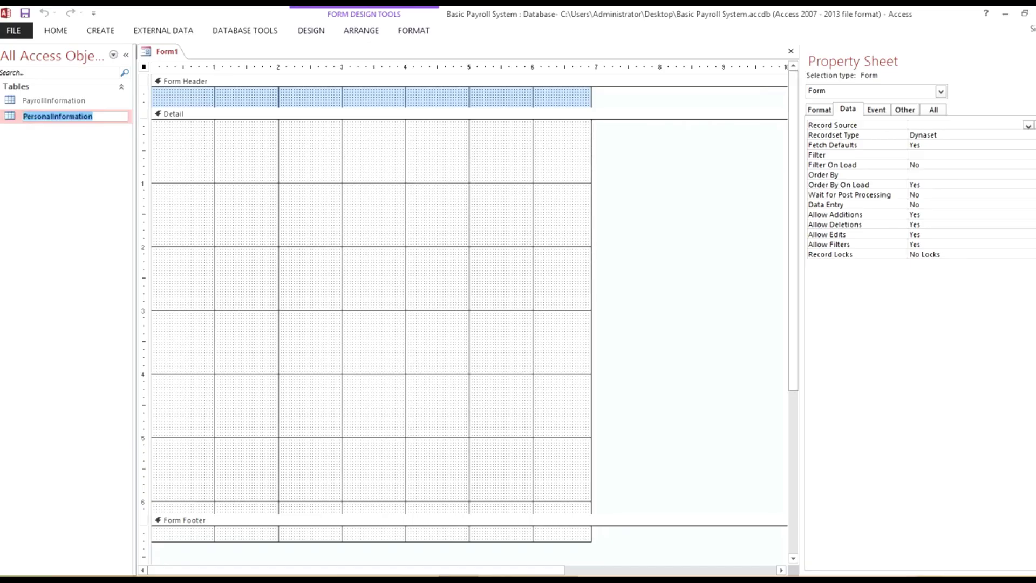
{"action": "left_click", "coordinate": [955, 126]}
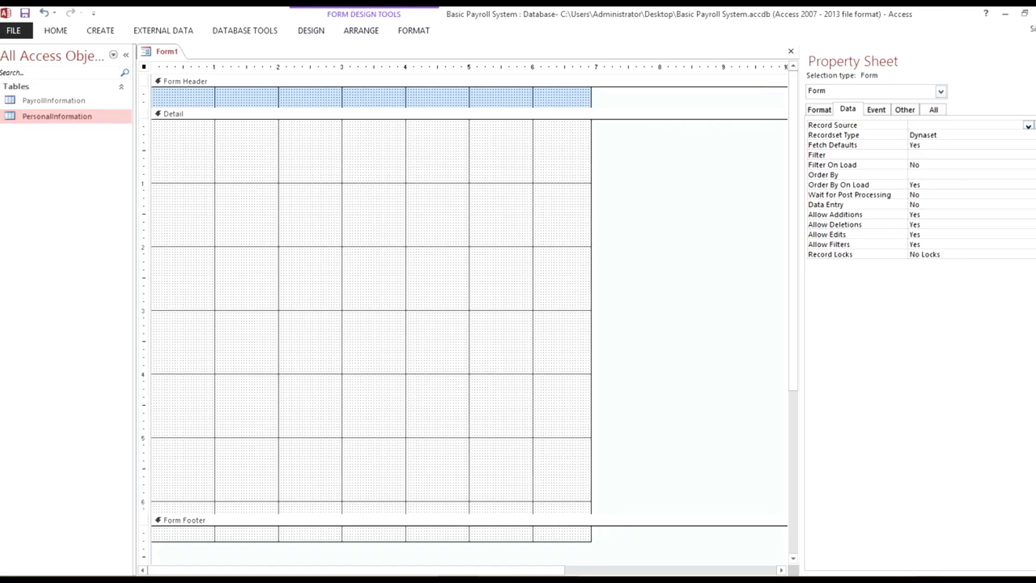
{"action": "key", "text": "ctrl+v"}
{"action": "left_click", "coordinate": [372, 216]}
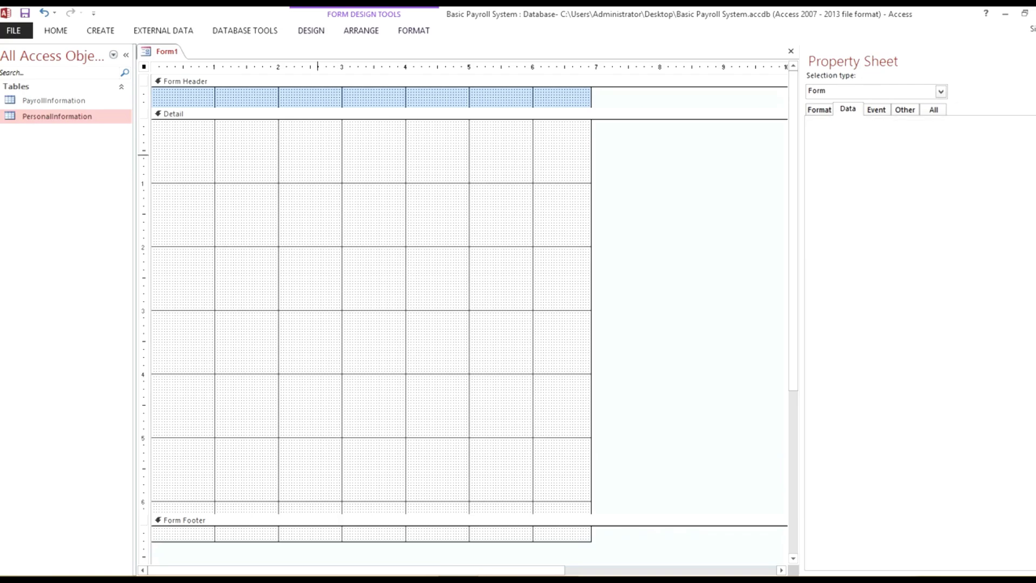
{"action": "left_click", "coordinate": [143, 67]}
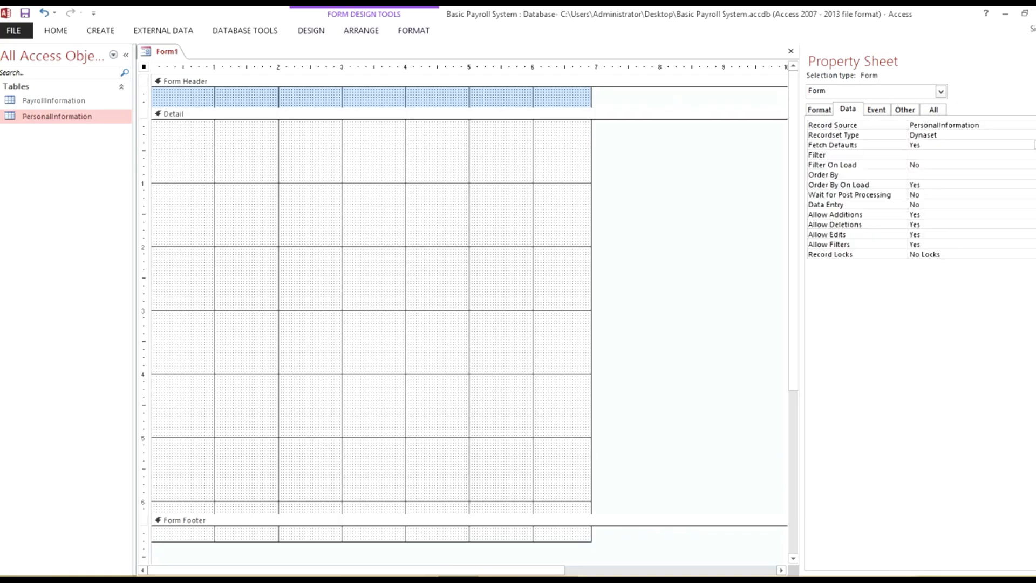
- Save the form under the name "Personal Information Form"
{"action": "key", "text": "ctrl+s"}
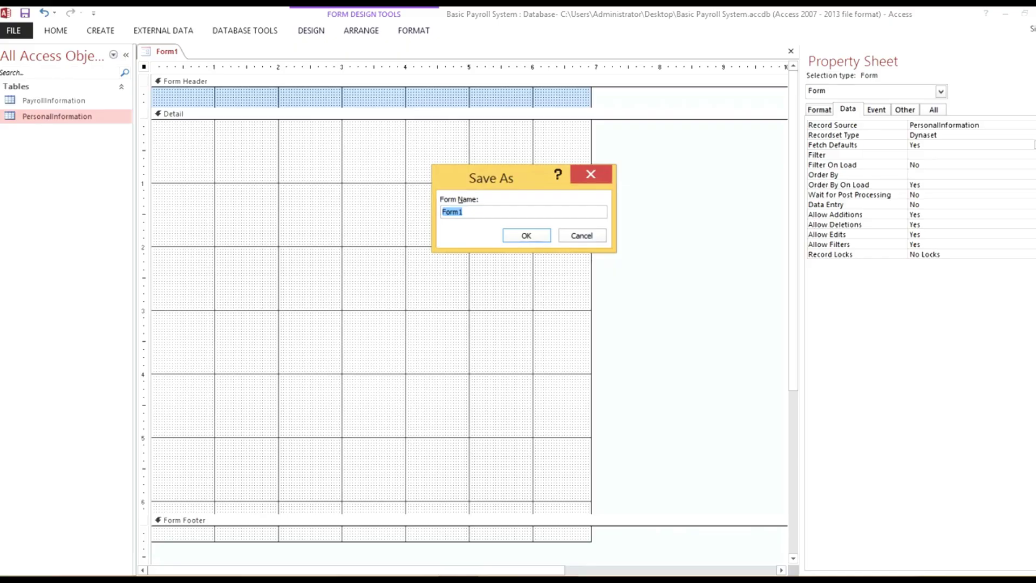
{"action": "type", "text": "Personal Information Form"}
{"action": "key", "text": "Return"}
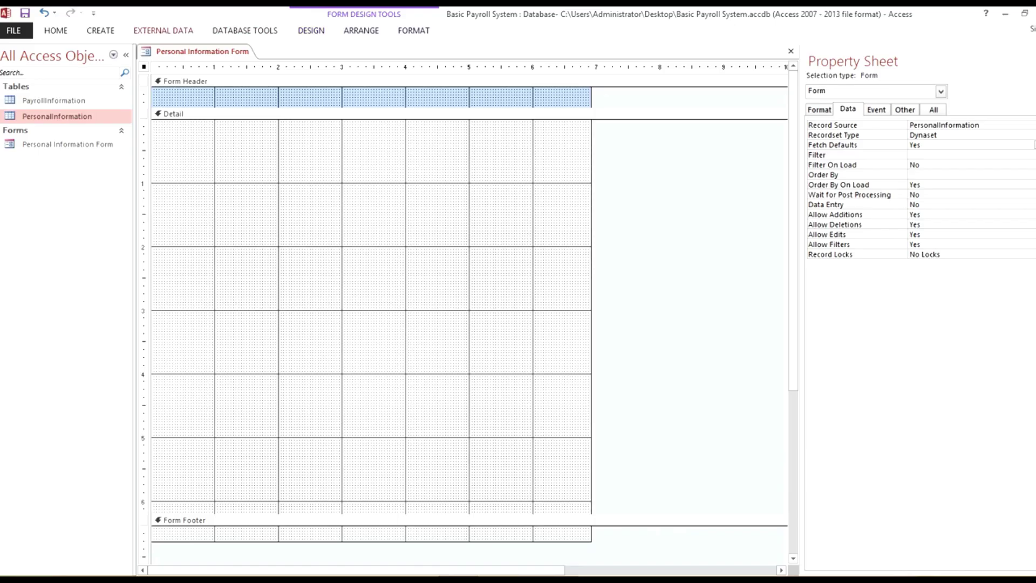
- Add a label about 3.3 wide on the ruler near the top of the Detail section, reading "PERSONAL INFORMATION"
{"action": "left_click", "coordinate": [312, 30]}
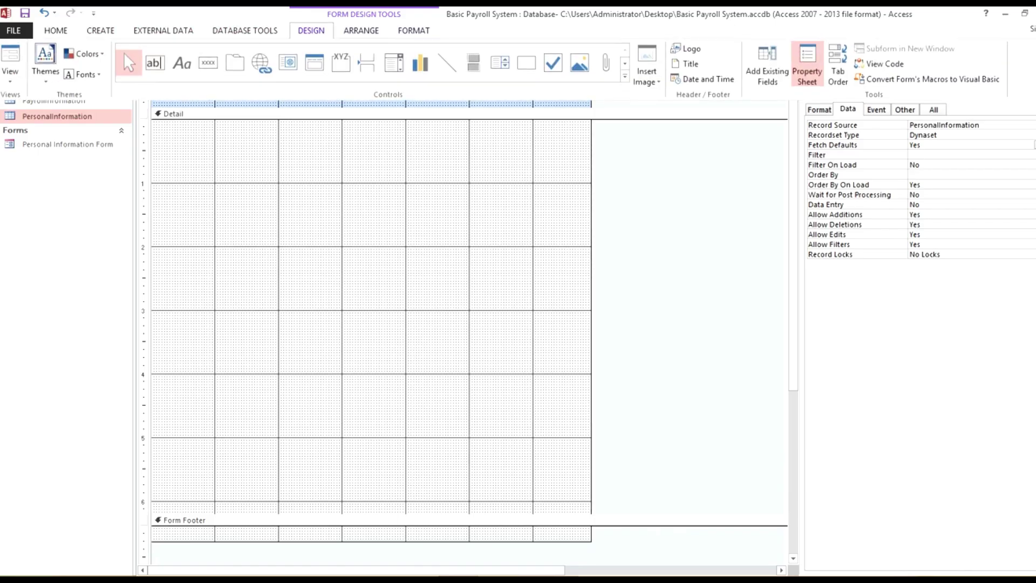
{"action": "left_click", "coordinate": [182, 63]}
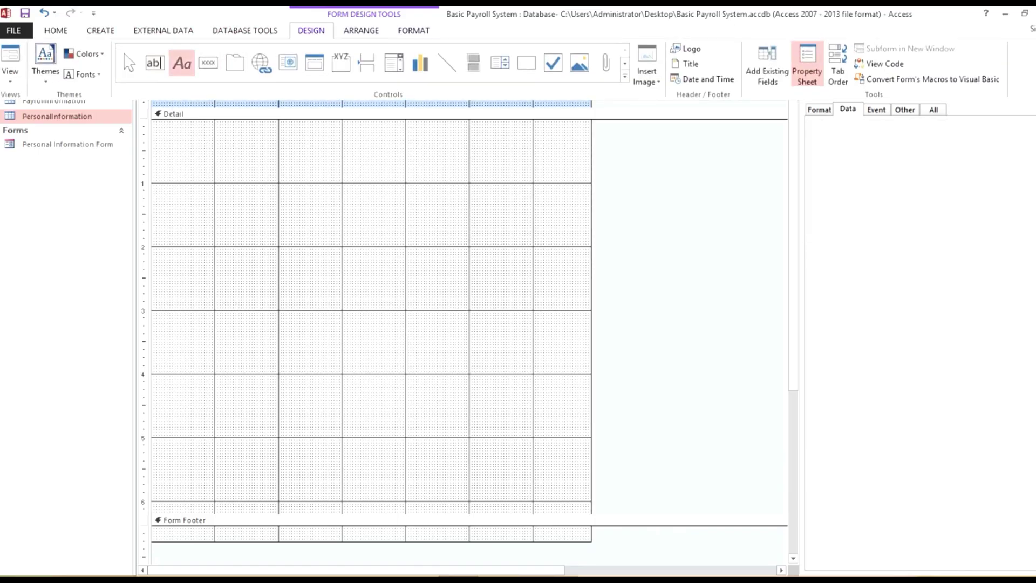
{"action": "left_click_drag", "start_coordinate": [258, 139], "coordinate": [469, 160]}
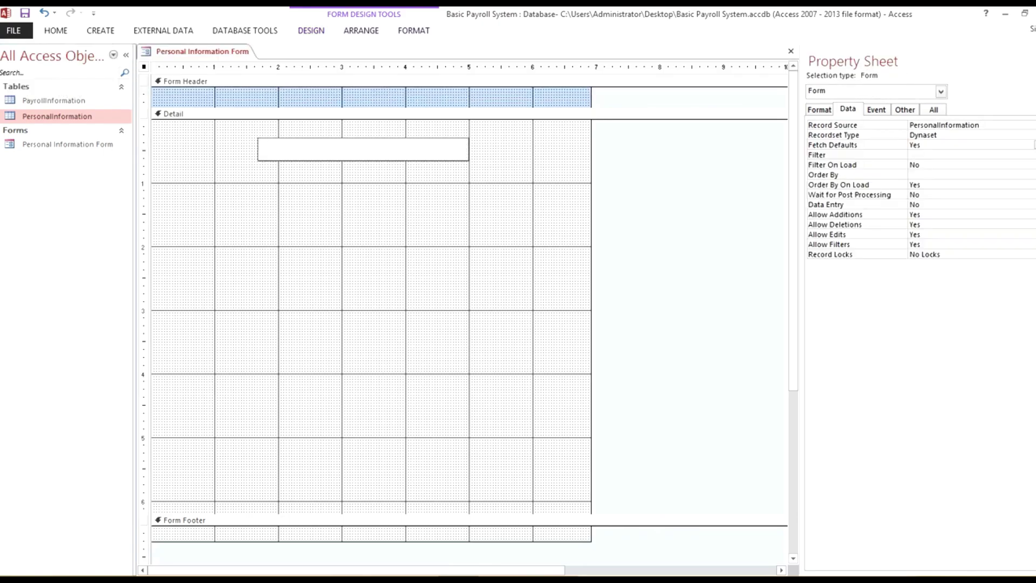
{"action": "type", "text": "PERSONAL INFORMATION"}
{"action": "key", "text": "Return"}
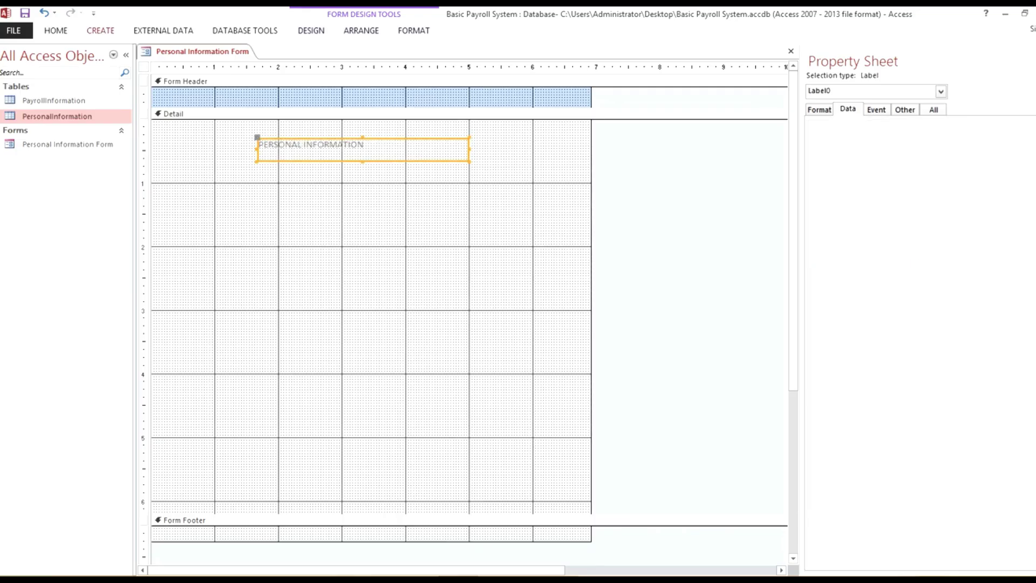
- Center the text of the PERSONAL INFORMATION label and set its font size to 16
{"action": "left_click", "coordinate": [55, 30]}
{"action": "left_click", "coordinate": [652, 74]}
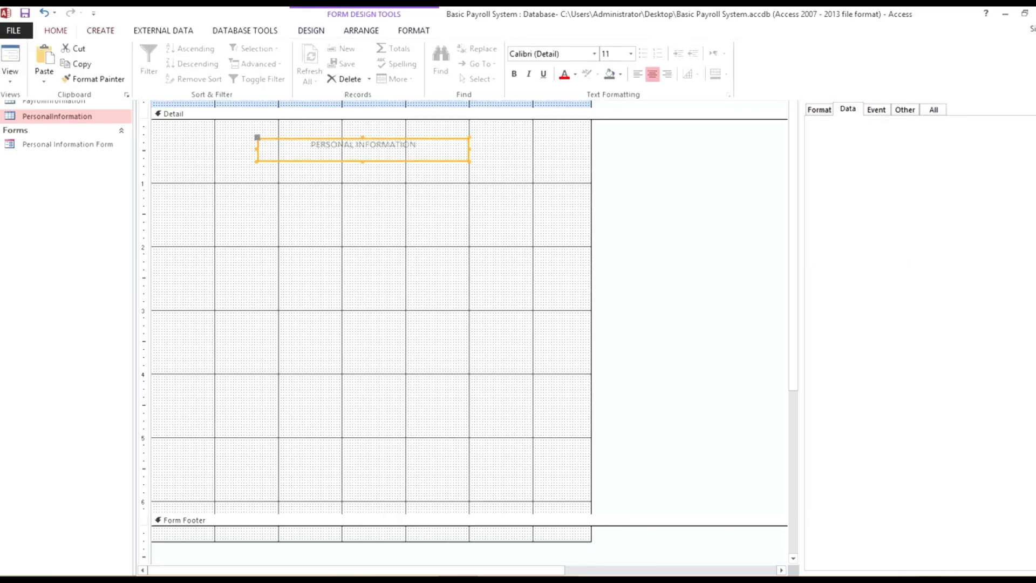
{"action": "left_click", "coordinate": [56, 30]}
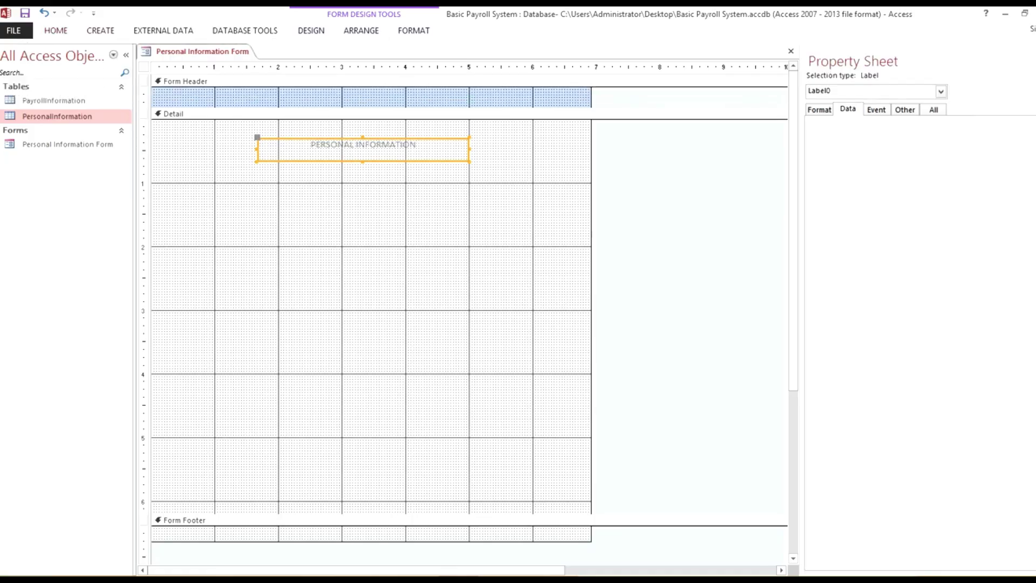
{"action": "left_click", "coordinate": [311, 31]}
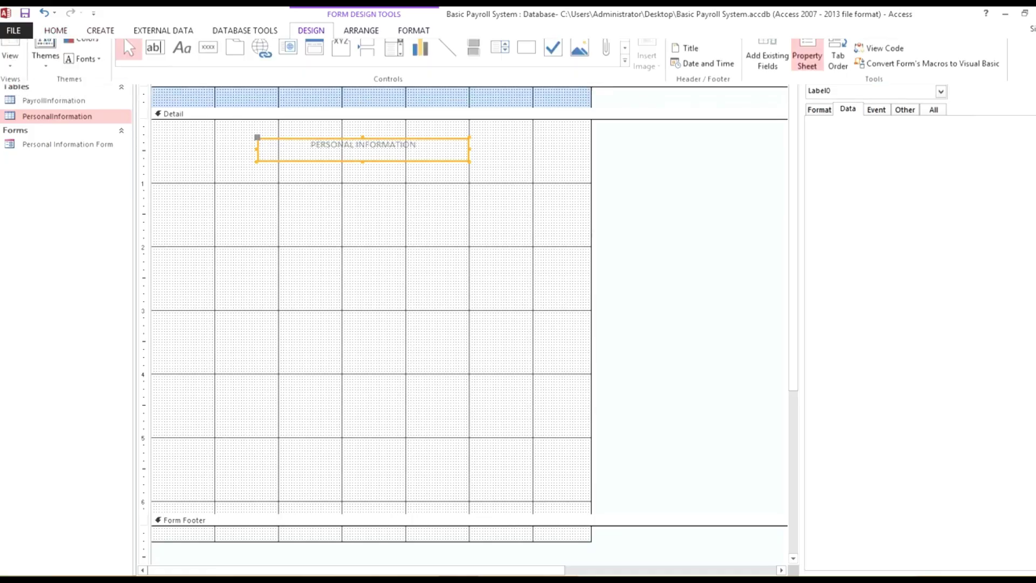
{"action": "left_click", "coordinate": [55, 30]}
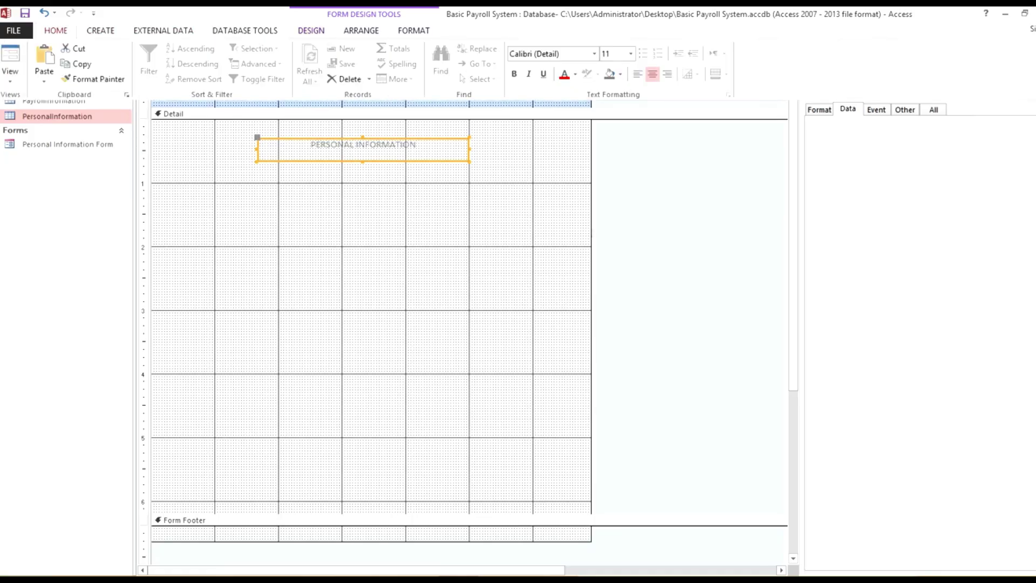
{"action": "left_click", "coordinate": [630, 53]}
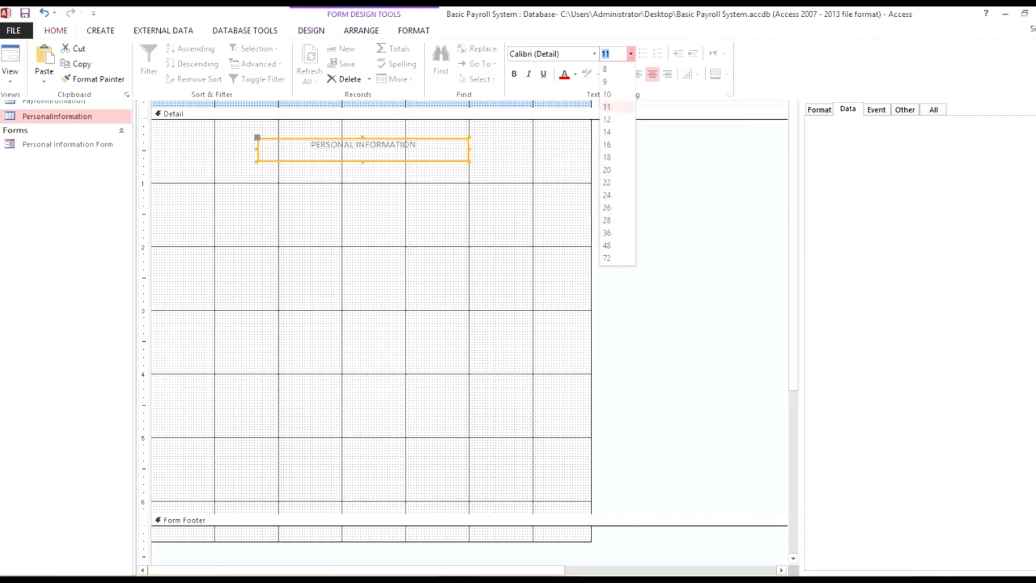
{"action": "left_click", "coordinate": [615, 157]}
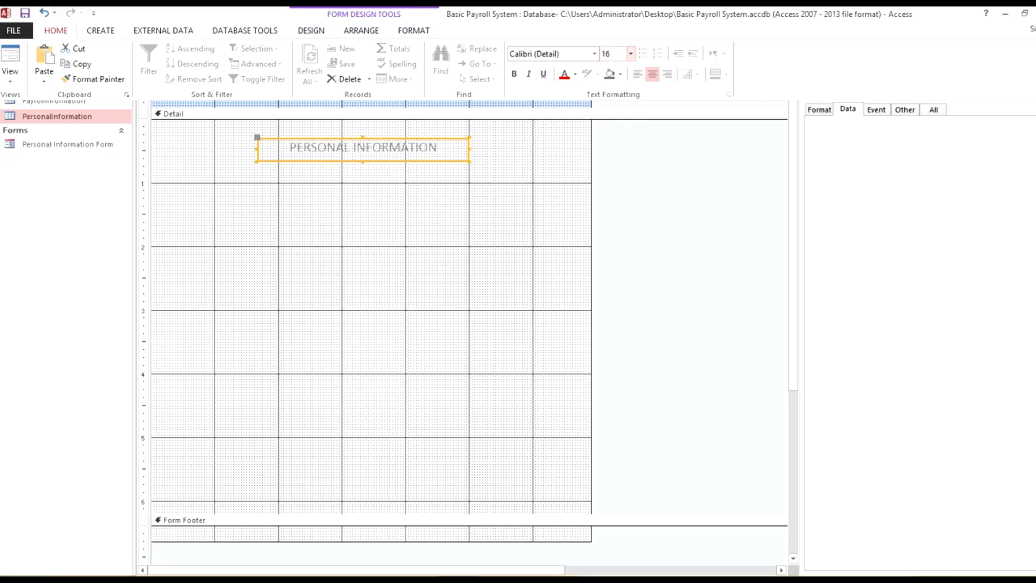
- Colour the PERSONAL INFORMATION label's text black and change its font to Trebuchet MS
{"action": "left_click", "coordinate": [575, 74]}
{"action": "left_click", "coordinate": [588, 91]}
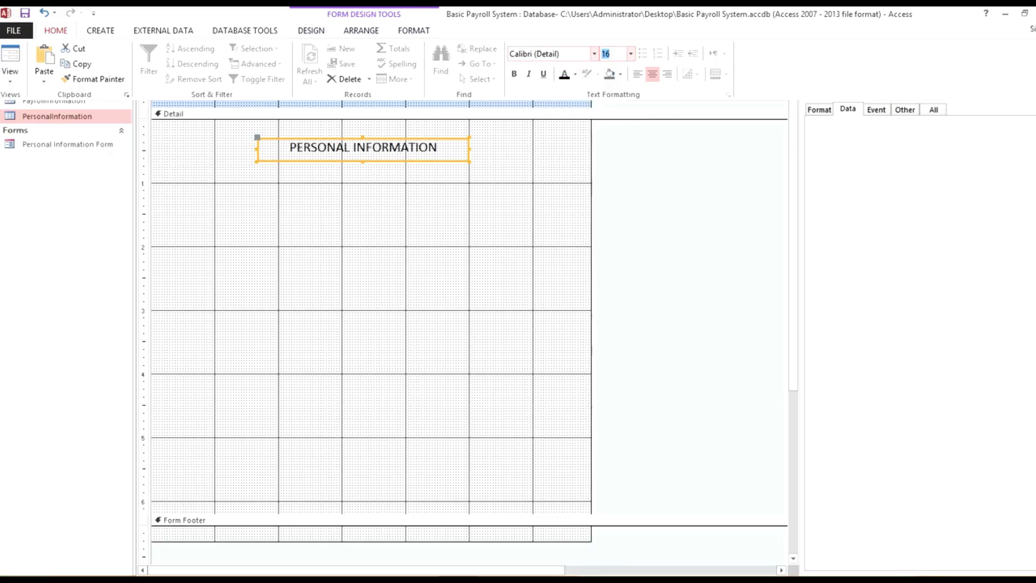
{"action": "left_click", "coordinate": [594, 54]}
{"action": "scroll", "coordinate": [593, 216], "scroll_direction": "down", "scroll_amount": 10}
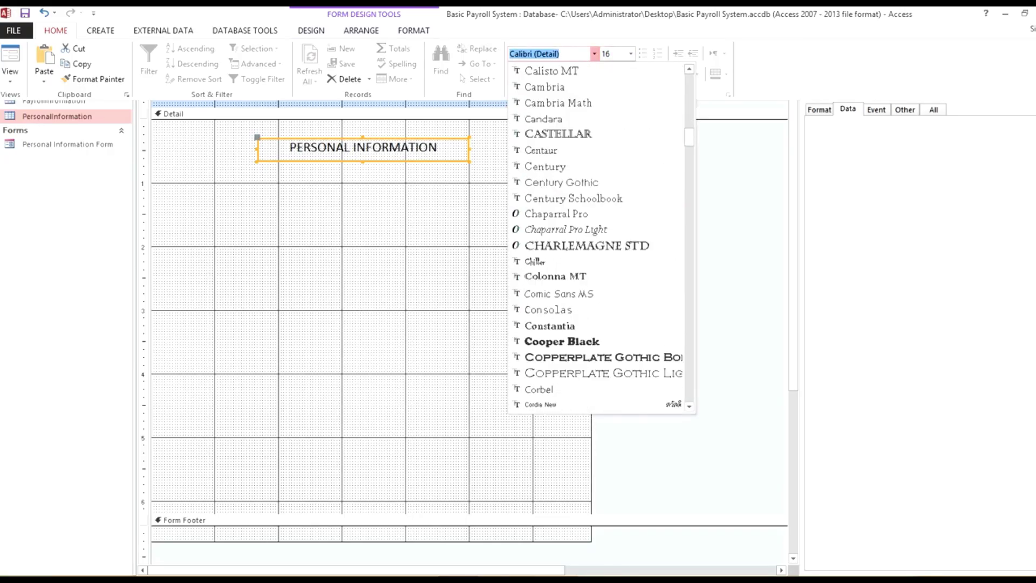
{"action": "scroll", "coordinate": [599, 237], "scroll_direction": "down", "scroll_amount": 20}
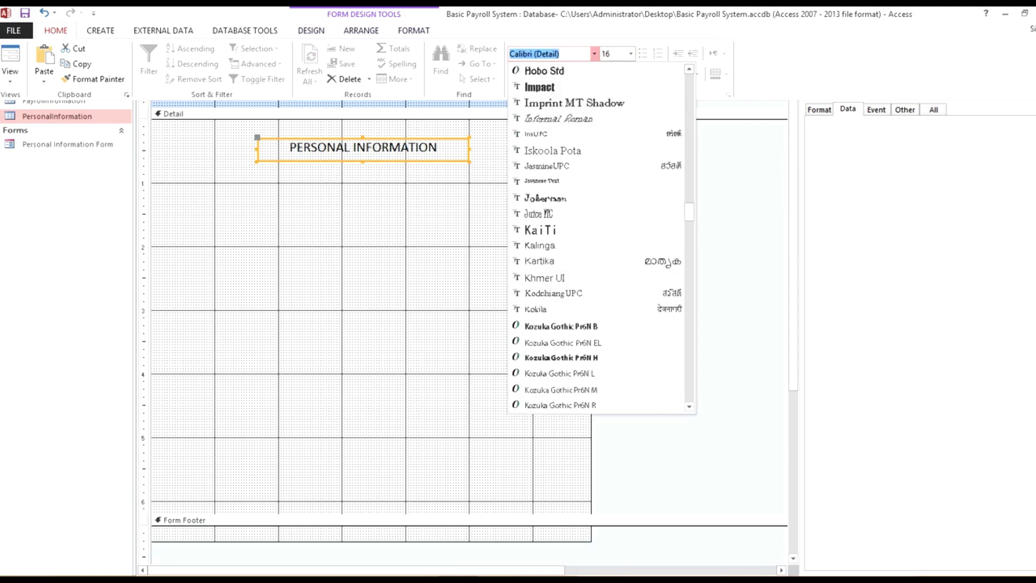
{"action": "scroll", "coordinate": [561, 309], "scroll_direction": "down", "scroll_amount": 15}
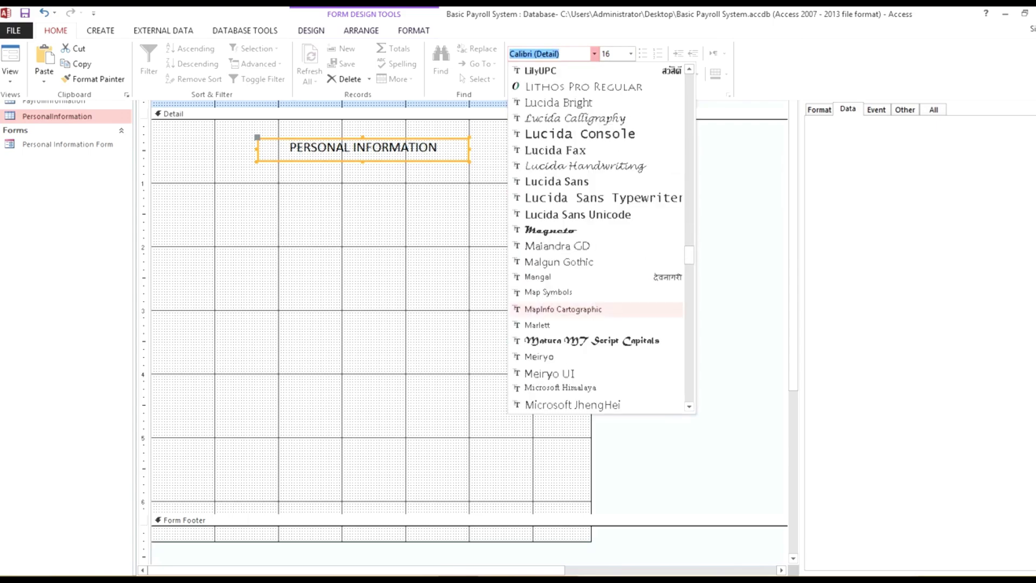
{"action": "scroll", "coordinate": [561, 309], "scroll_direction": "down", "scroll_amount": 15}
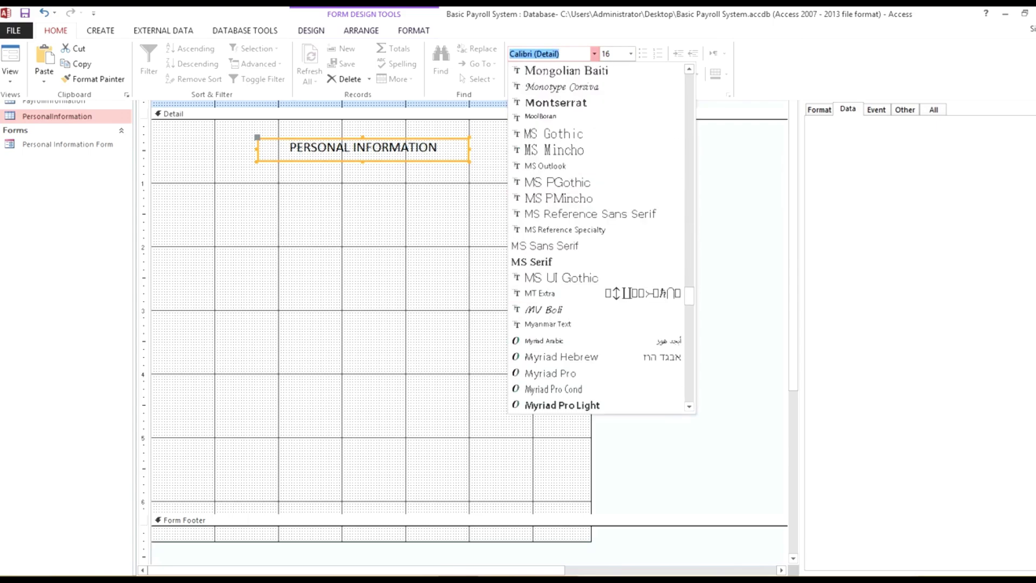
{"action": "scroll", "coordinate": [561, 309], "scroll_direction": "down", "scroll_amount": 15}
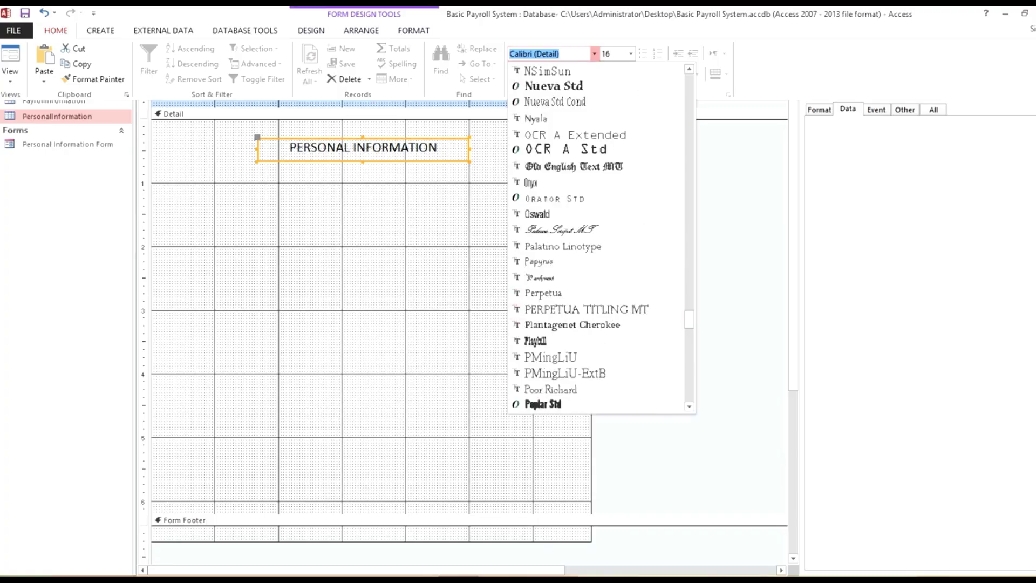
{"action": "scroll", "coordinate": [561, 309], "scroll_direction": "down", "scroll_amount": 15}
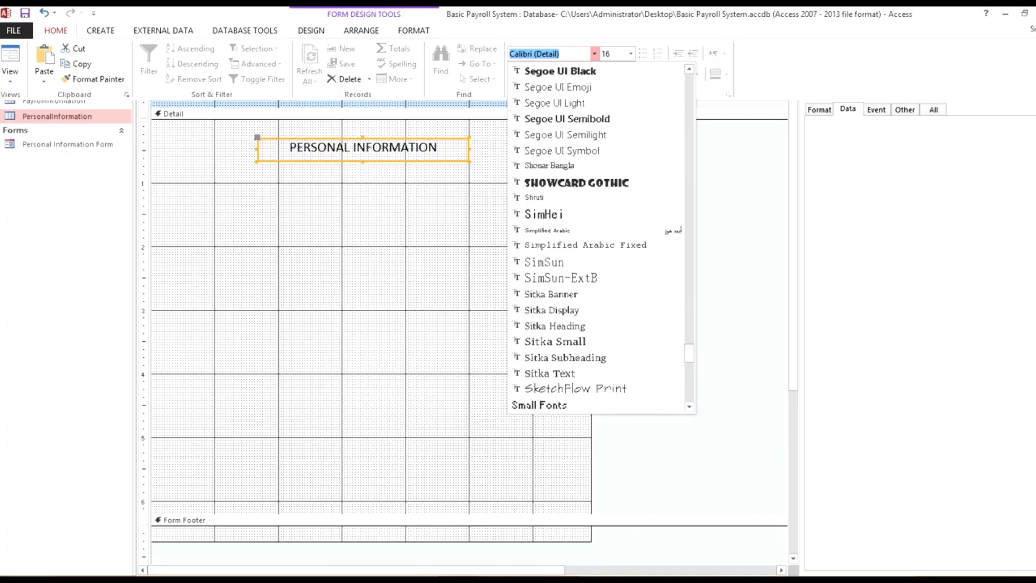
{"action": "scroll", "coordinate": [561, 309], "scroll_direction": "down", "scroll_amount": 6}
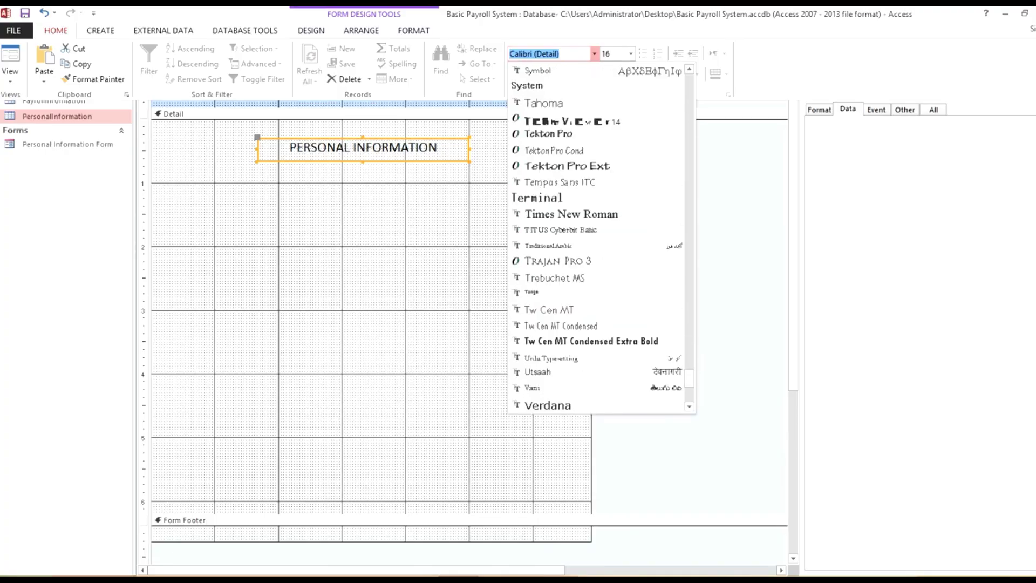
{"action": "left_click", "coordinate": [555, 277]}
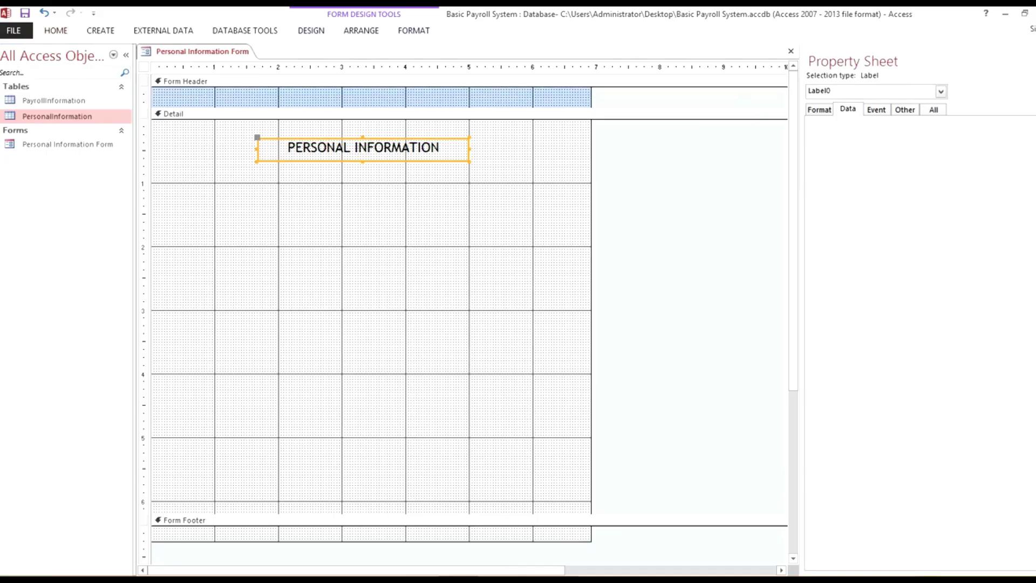
- Make the PERSONAL INFORMATION label's text bold and underlined
{"action": "key", "text": "ctrl+b"}
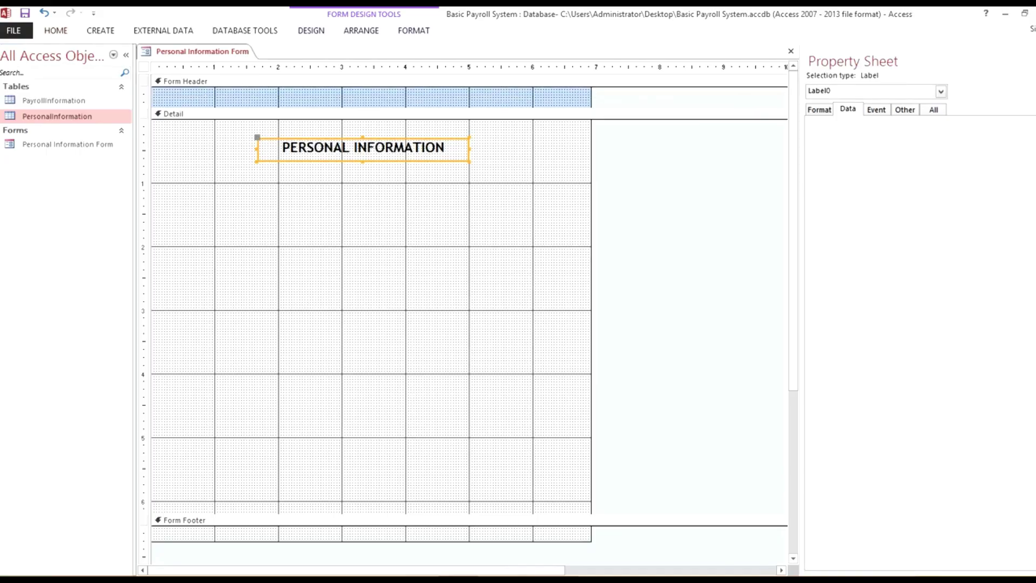
{"action": "left_click", "coordinate": [372, 232]}
{"action": "left_click", "coordinate": [362, 148]}
{"action": "left_click", "coordinate": [311, 31]}
{"action": "left_click", "coordinate": [55, 31]}
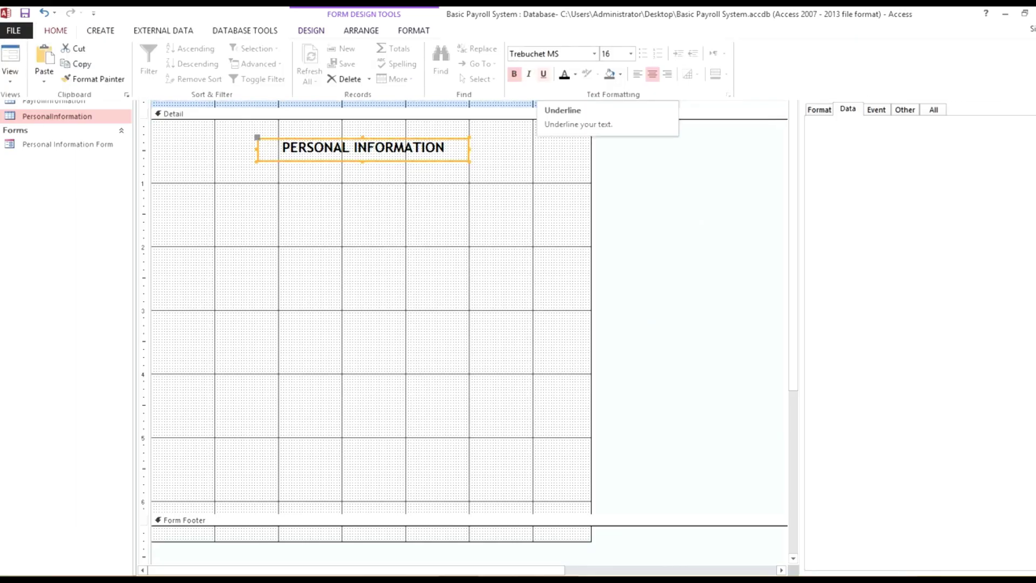
{"action": "left_click", "coordinate": [543, 75]}
{"action": "left_click", "coordinate": [501, 216]}
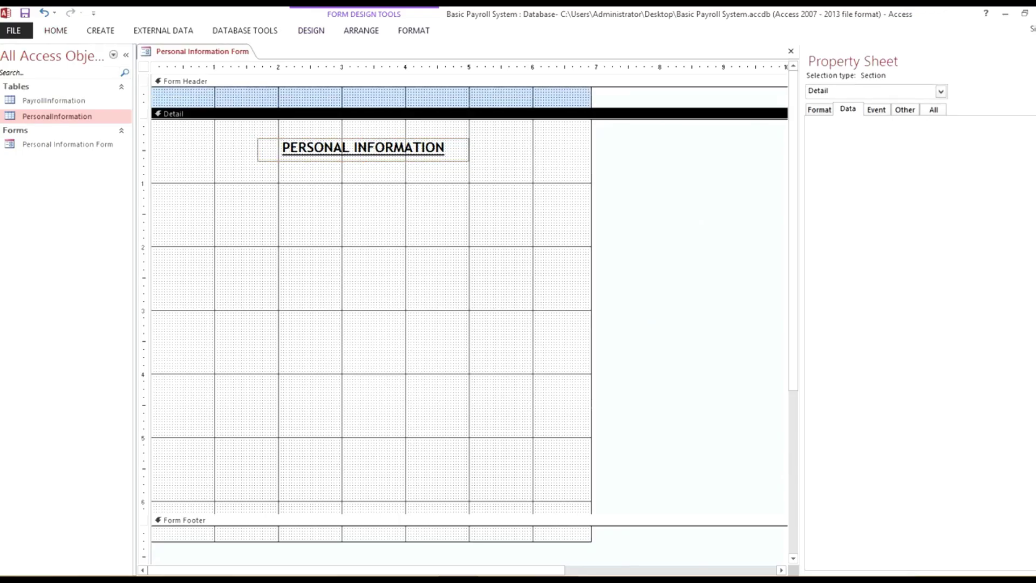
- Widen the form to about 7.9 on the ruler and move the PERSONAL INFORMATION label slightly up and right to recenter it
{"action": "left_click_drag", "start_coordinate": [363, 147], "coordinate": [362, 142]}
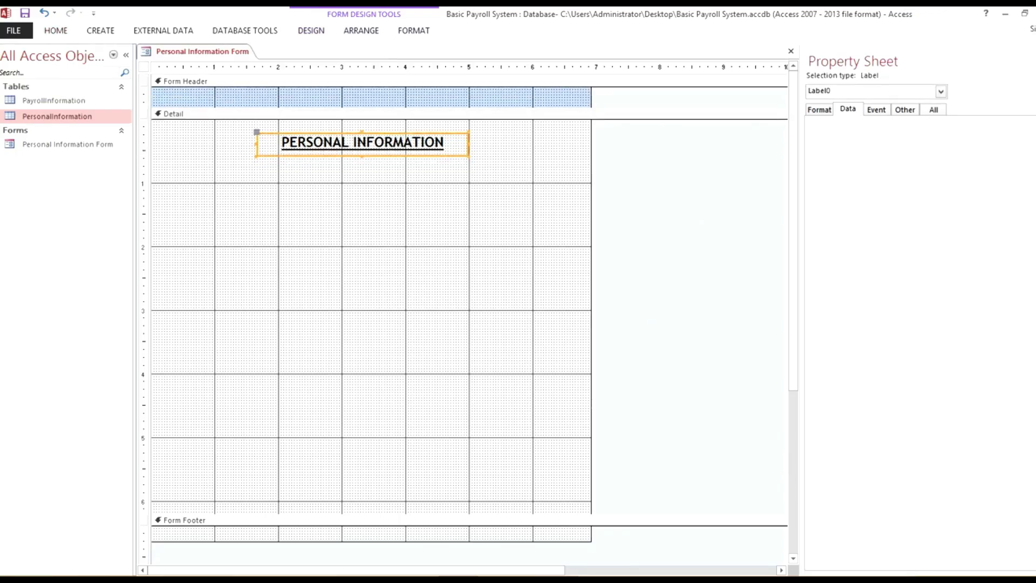
{"action": "left_click_drag", "start_coordinate": [591, 313], "coordinate": [654, 313]}
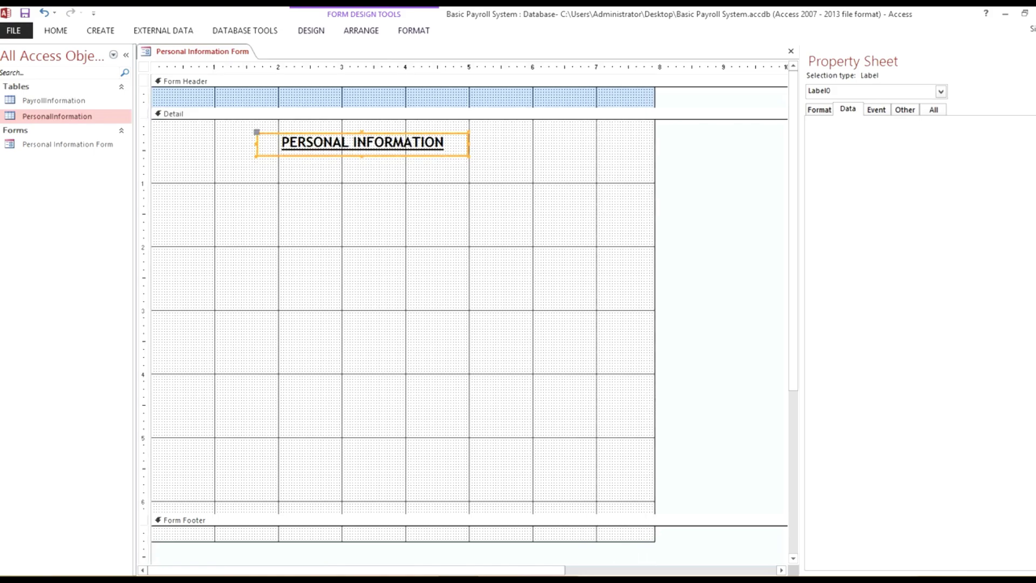
{"action": "left_click_drag", "start_coordinate": [362, 142], "coordinate": [375, 137]}
{"action": "left_click", "coordinate": [399, 216]}
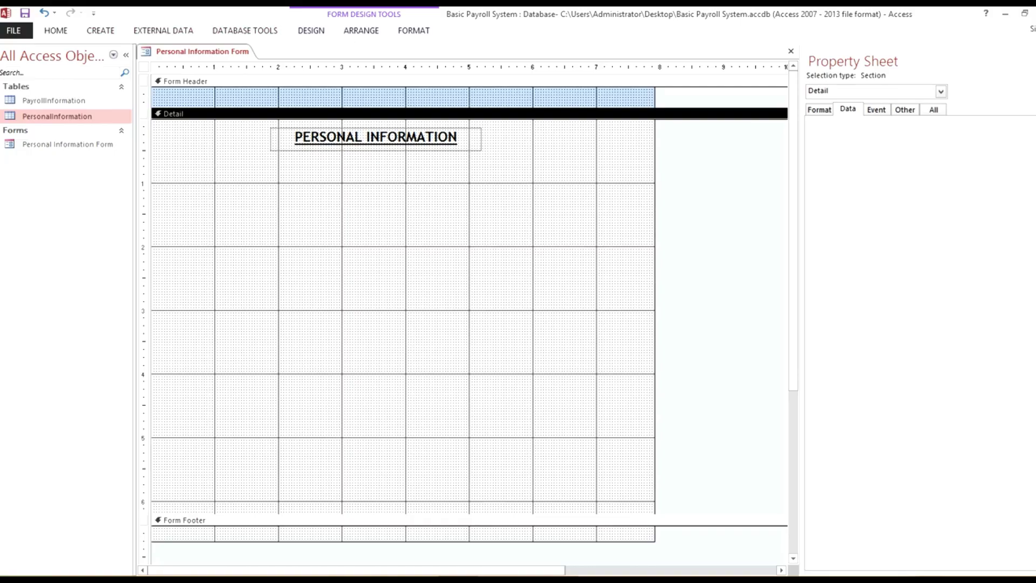
- Draw a rectangle about 3.3 wide and 0.5 high on the rulers beneath the PERSONAL INFORMATION label, matching the label's width
{"action": "left_click", "coordinate": [310, 30]}
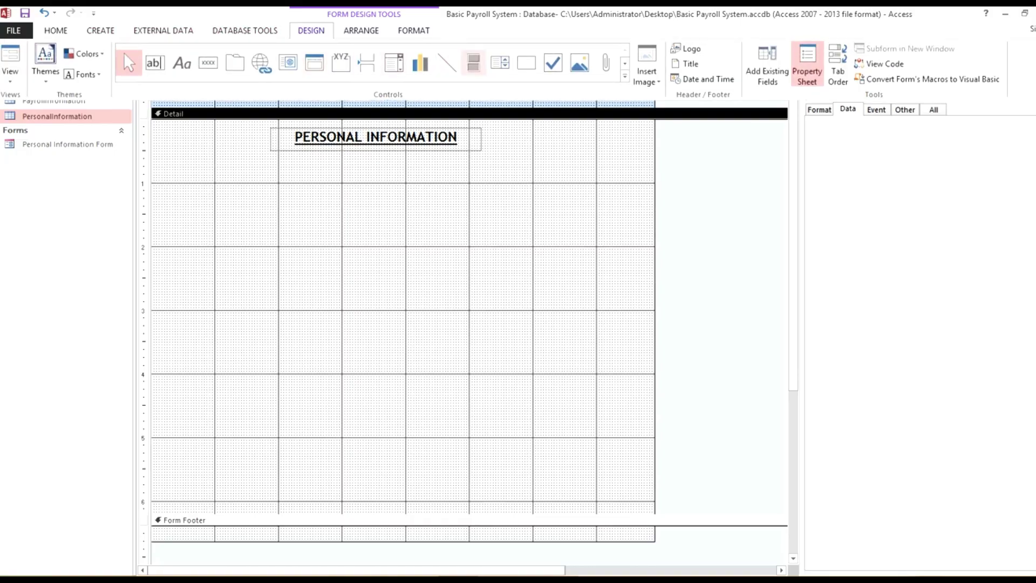
{"action": "left_click", "coordinate": [526, 62]}
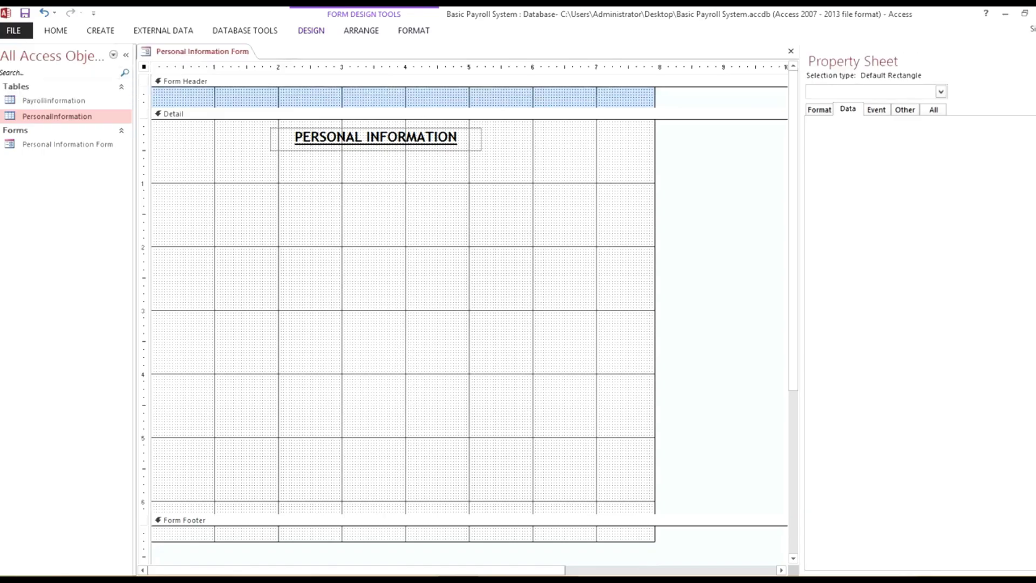
{"action": "mouse_move", "coordinate": [271, 162]}
{"action": "left_mouse_down"}
{"action": "mouse_move", "coordinate": [481, 180]}
{"action": "mouse_move", "coordinate": [480, 192]}
{"action": "left_mouse_up"}
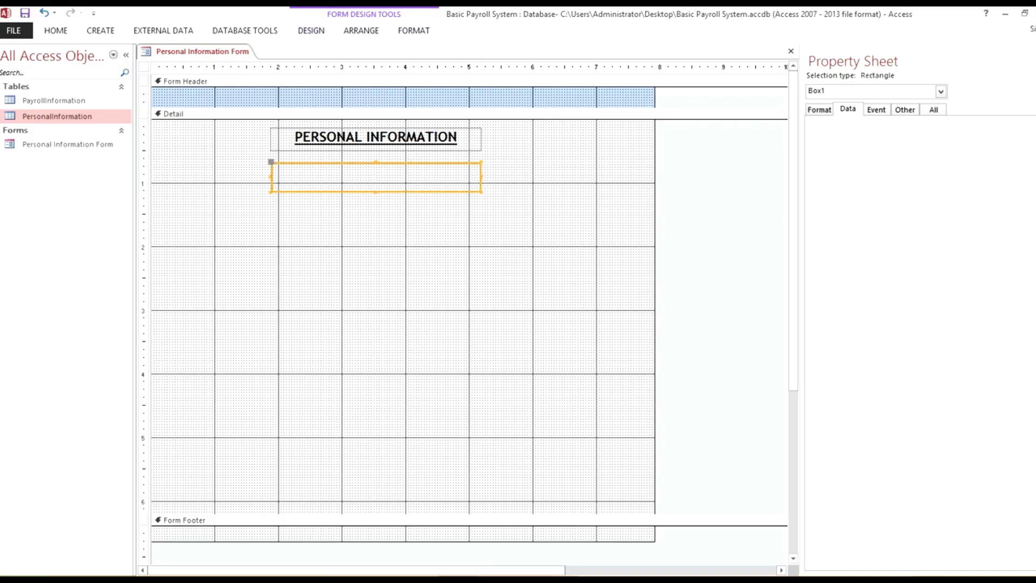
- Move the PERSONAL INFORMATION label and the rectangle together slightly left, and widen the form to about 8.6 on the ruler
{"action": "left_click", "coordinate": [341, 213]}
{"action": "left_click_drag", "start_coordinate": [341, 213], "coordinate": [351, 146]}
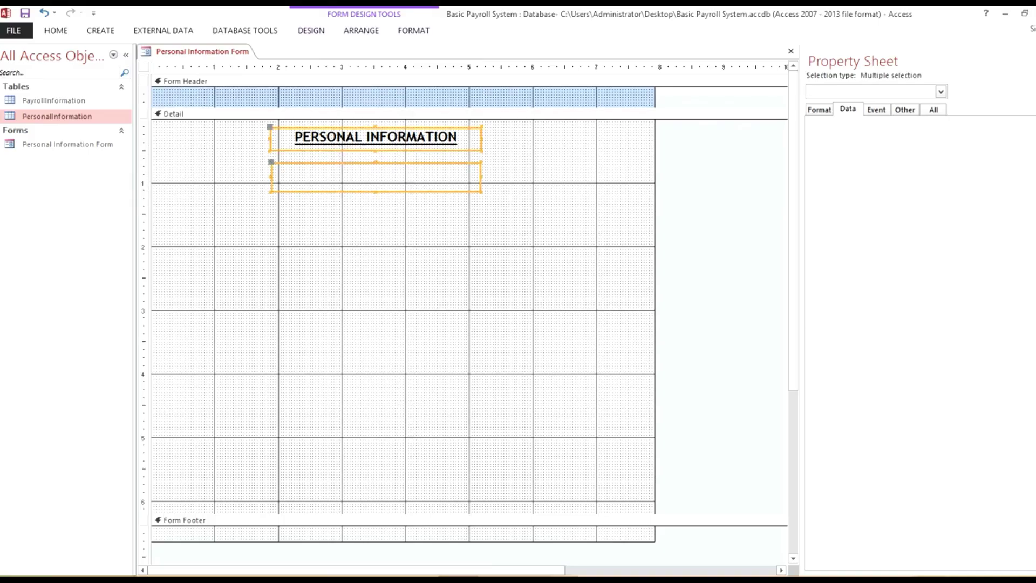
{"action": "left_click_drag", "start_coordinate": [330, 230], "coordinate": [335, 142]}
{"action": "left_click", "coordinate": [336, 224]}
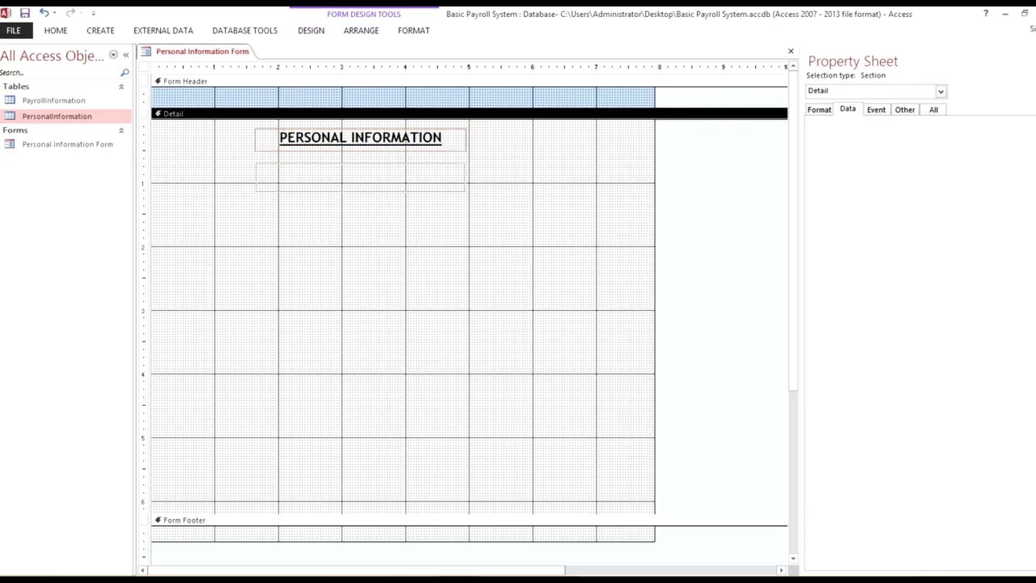
{"action": "left_click_drag", "start_coordinate": [347, 251], "coordinate": [376, 140]}
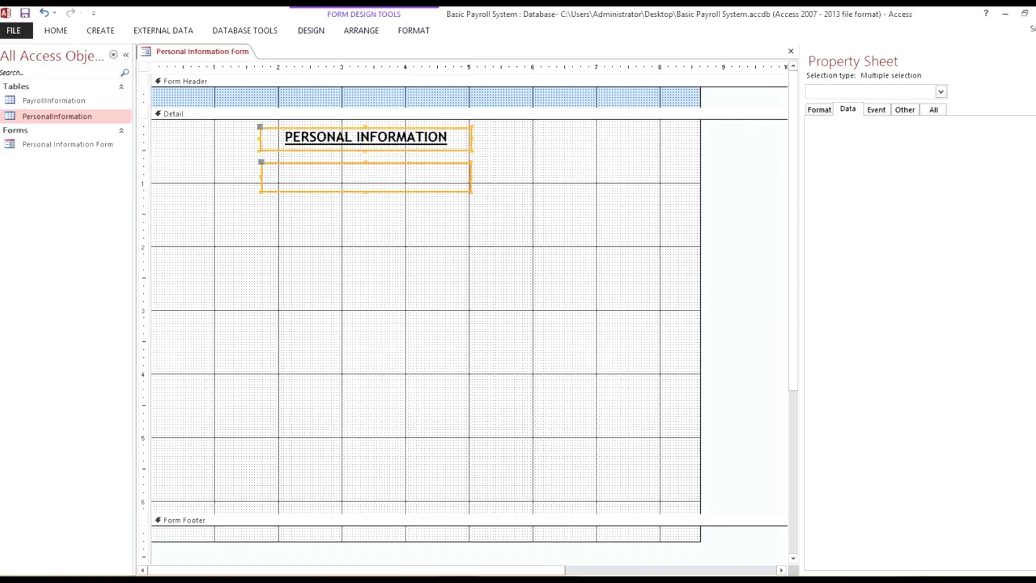
{"action": "left_click", "coordinate": [378, 220]}
- Change the shape outline of the PERSONAL INFORMATION label and the rectangle beneath it
{"action": "left_click_drag", "start_coordinate": [378, 220], "coordinate": [401, 149]}
{"action": "left_click", "coordinate": [414, 31]}
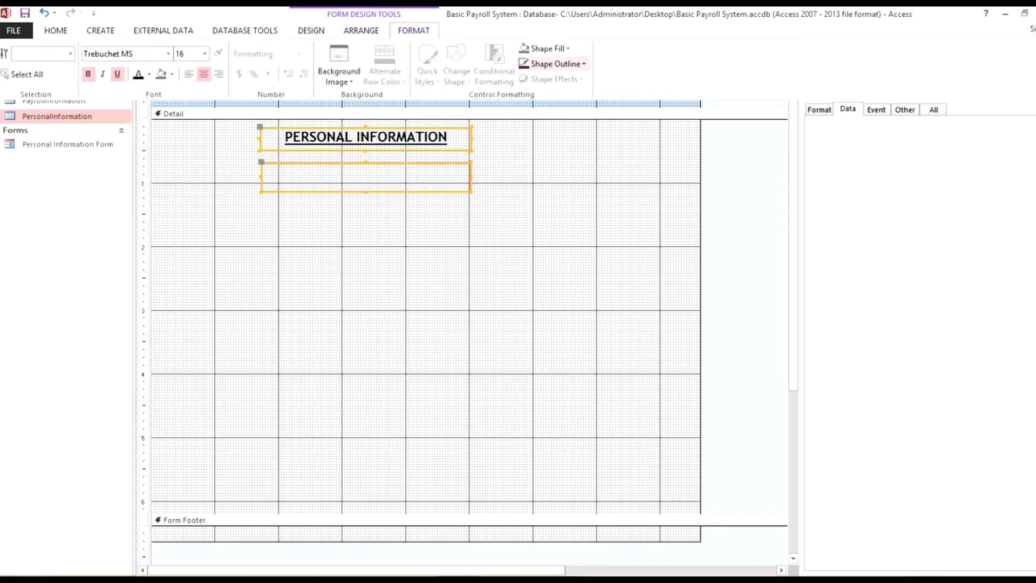
{"action": "left_click", "coordinate": [558, 64]}
{"action": "left_click", "coordinate": [557, 80]}
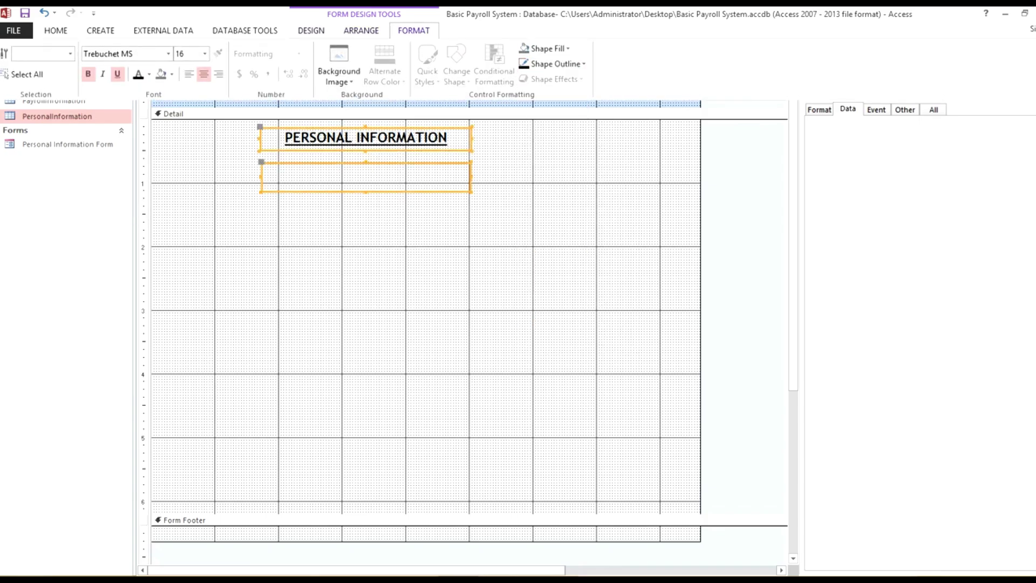
{"action": "left_click", "coordinate": [544, 208]}
{"action": "left_click_drag", "start_coordinate": [388, 225], "coordinate": [435, 150]}
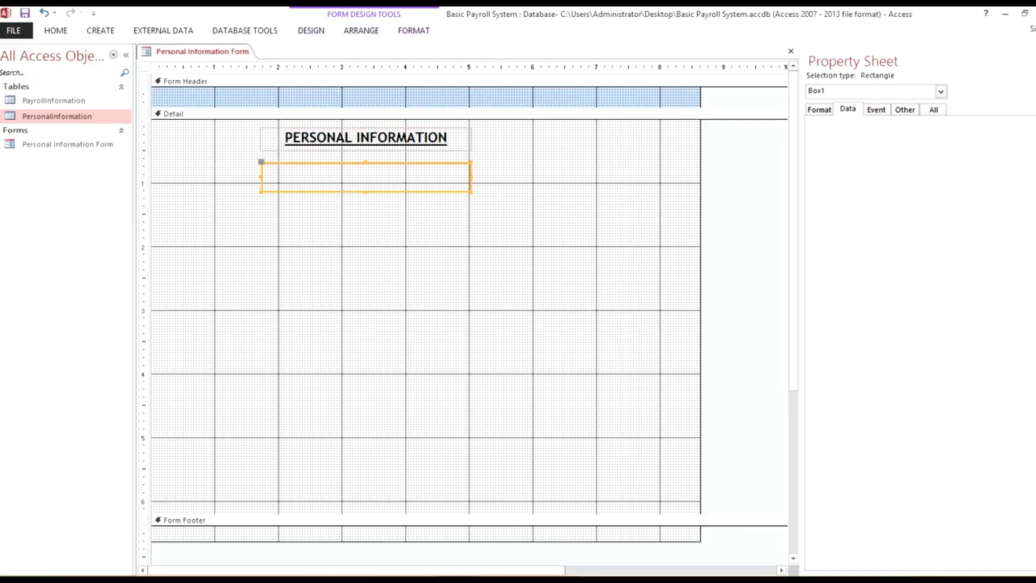
{"action": "left_click", "coordinate": [378, 138]}
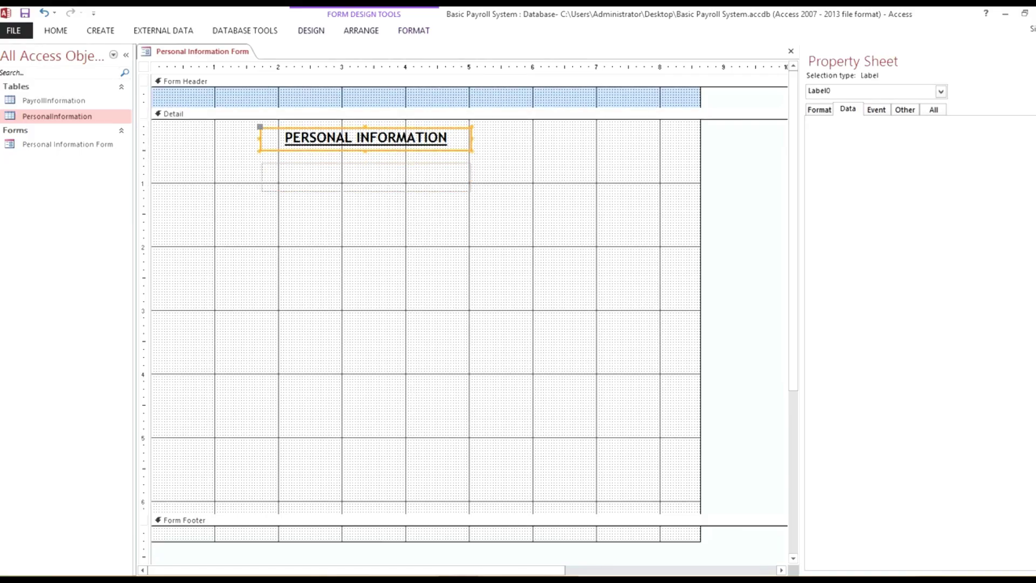
{"action": "left_click", "coordinate": [531, 207]}
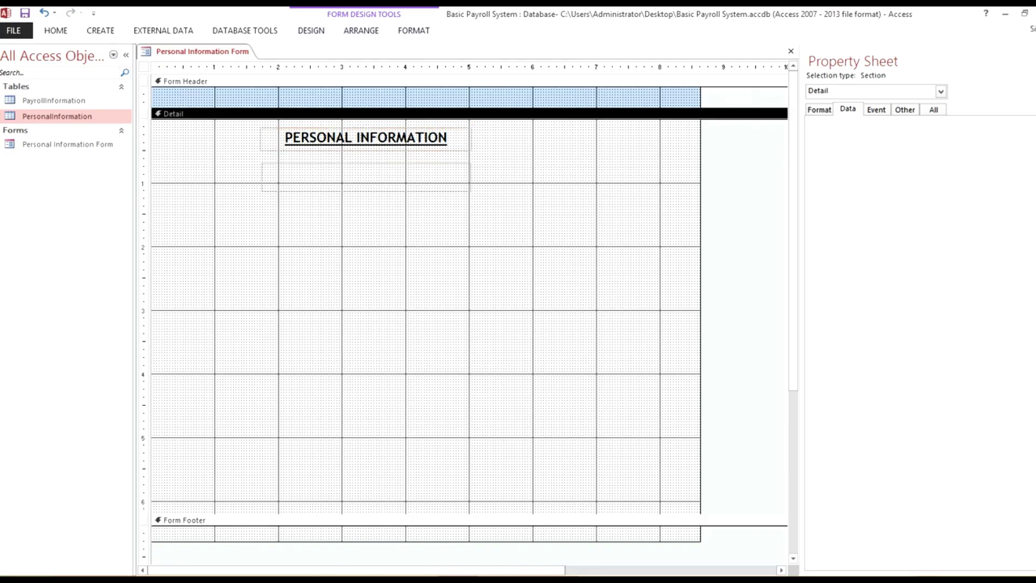
- Add the EmployeeID field with its label inside the rectangle below the title
{"action": "left_click", "coordinate": [311, 31]}
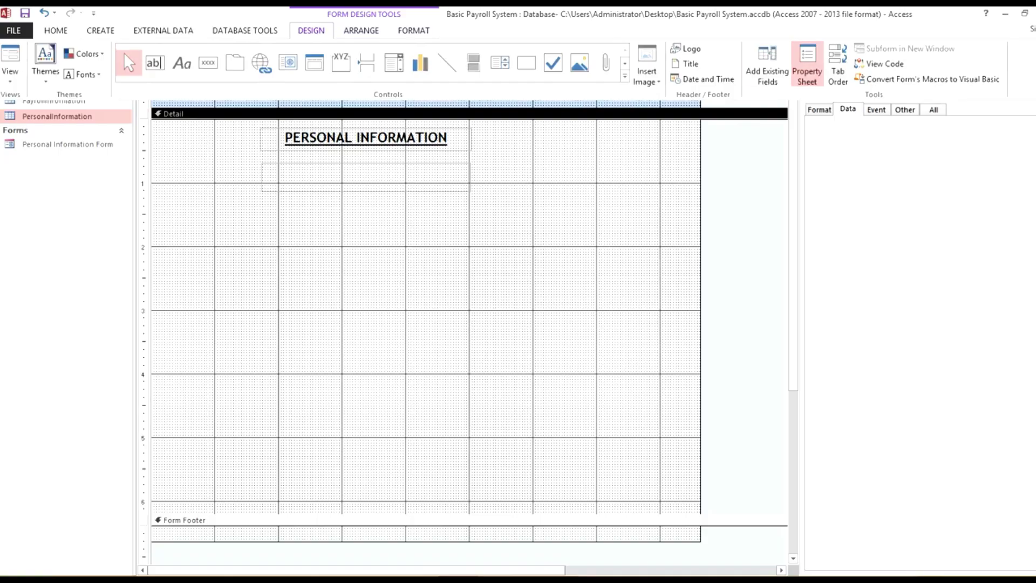
{"action": "left_click", "coordinate": [767, 63]}
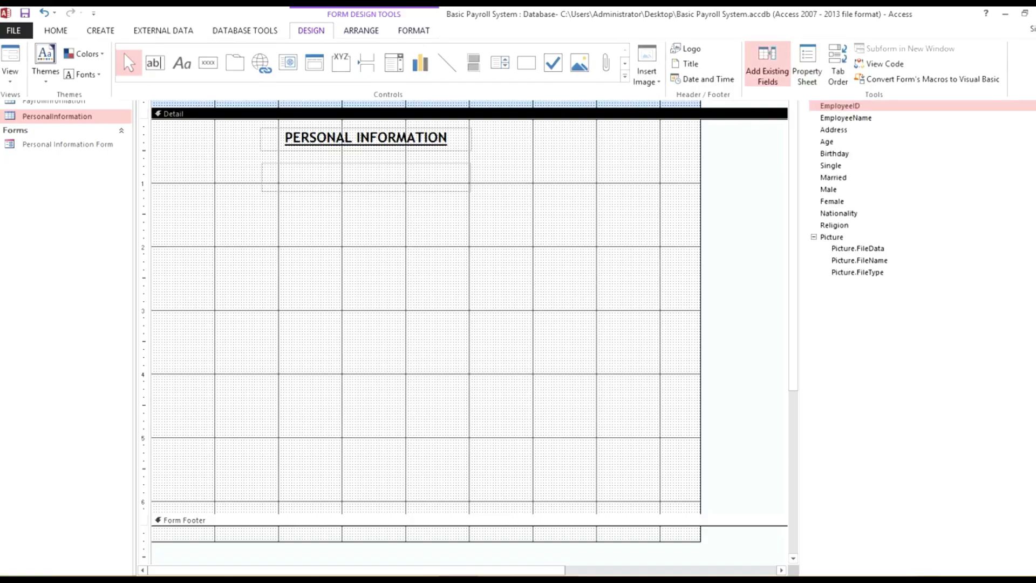
{"action": "left_click", "coordinate": [840, 106]}
{"action": "left_click_drag", "start_coordinate": [840, 106], "coordinate": [356, 182]}
{"action": "mouse_move", "coordinate": [358, 182]}
{"action": "left_mouse_down"}
{"action": "mouse_move", "coordinate": [369, 180]}
{"action": "mouse_move", "coordinate": [359, 177]}
{"action": "left_mouse_up"}
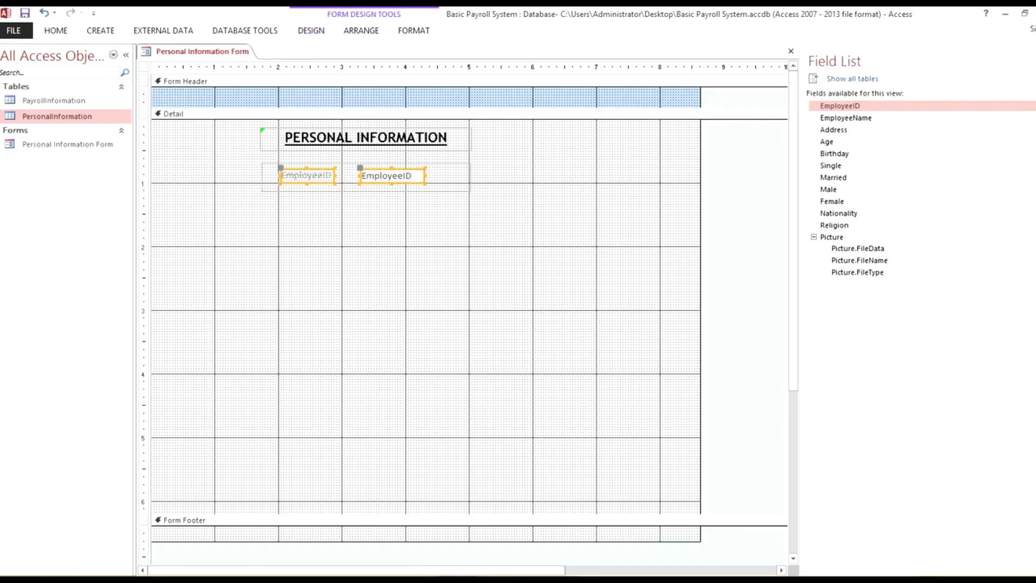
{"action": "left_click", "coordinate": [345, 216]}
- Widen the EmployeeID label slightly on both sides and extend its text box to about 4.7 on the ruler
{"action": "left_click", "coordinate": [307, 175]}
{"action": "left_click_drag", "start_coordinate": [279, 176], "coordinate": [271, 175]}
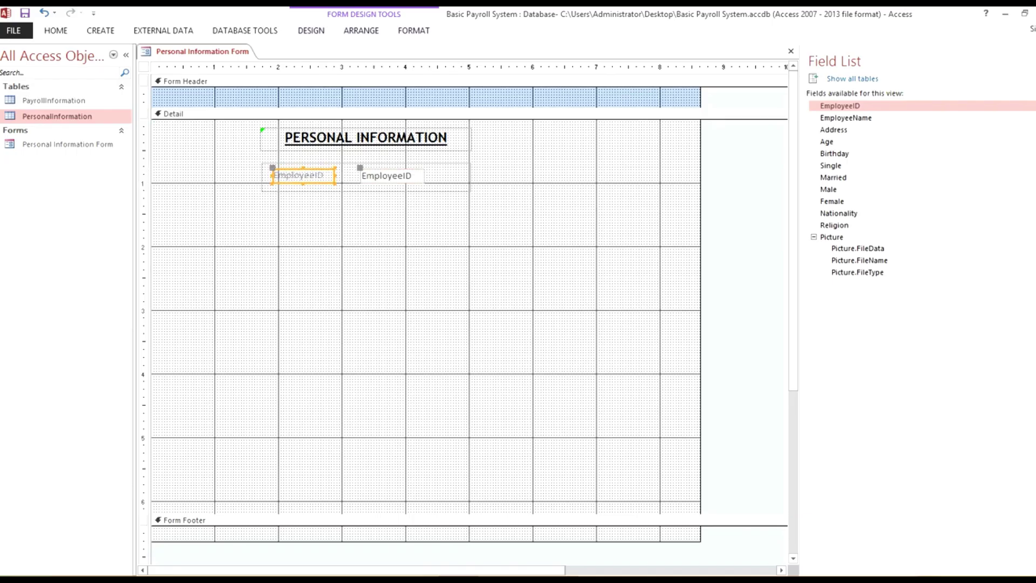
{"action": "left_click_drag", "start_coordinate": [335, 175], "coordinate": [345, 176]}
{"action": "left_click", "coordinate": [392, 176]}
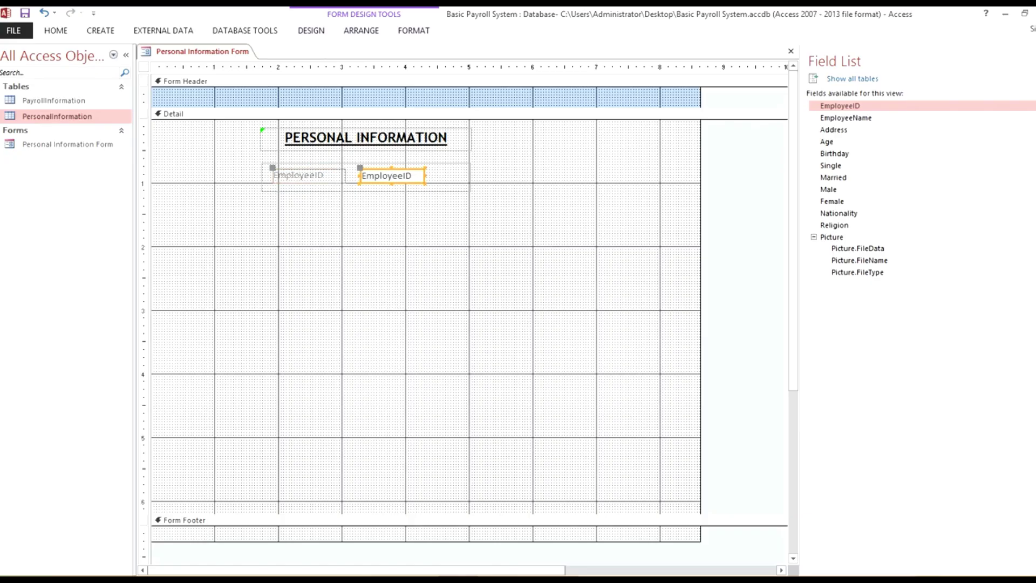
{"action": "left_click_drag", "start_coordinate": [426, 175], "coordinate": [451, 175]}
{"action": "left_click", "coordinate": [308, 176]}
{"action": "left_click", "coordinate": [398, 176]}
{"action": "left_click", "coordinate": [311, 176]}
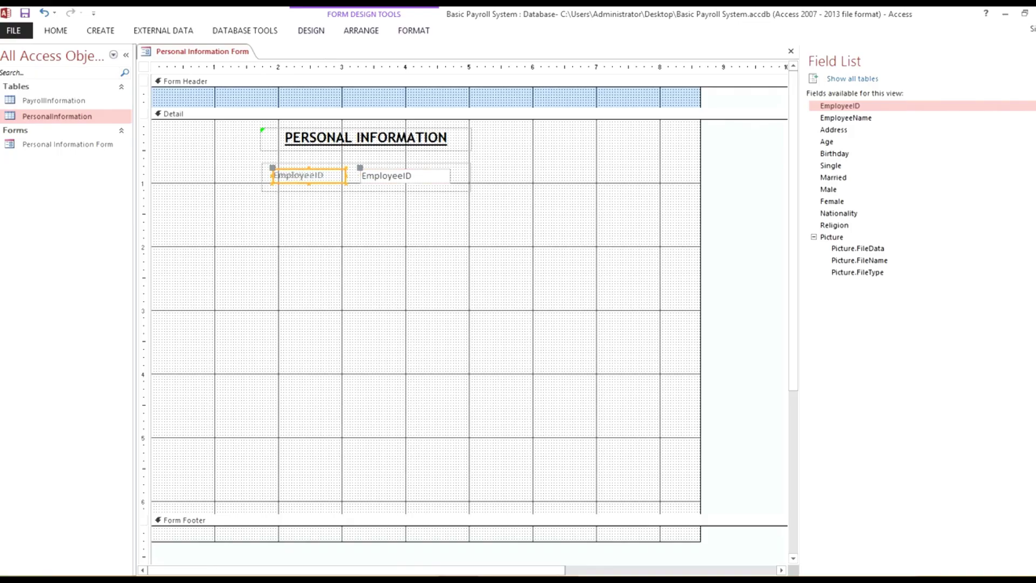
{"action": "left_click", "coordinate": [345, 226]}
- Shift the rectangle around EmployeeID slightly left and narrow the form to about 8.3 on the ruler
{"action": "left_click", "coordinate": [365, 187]}
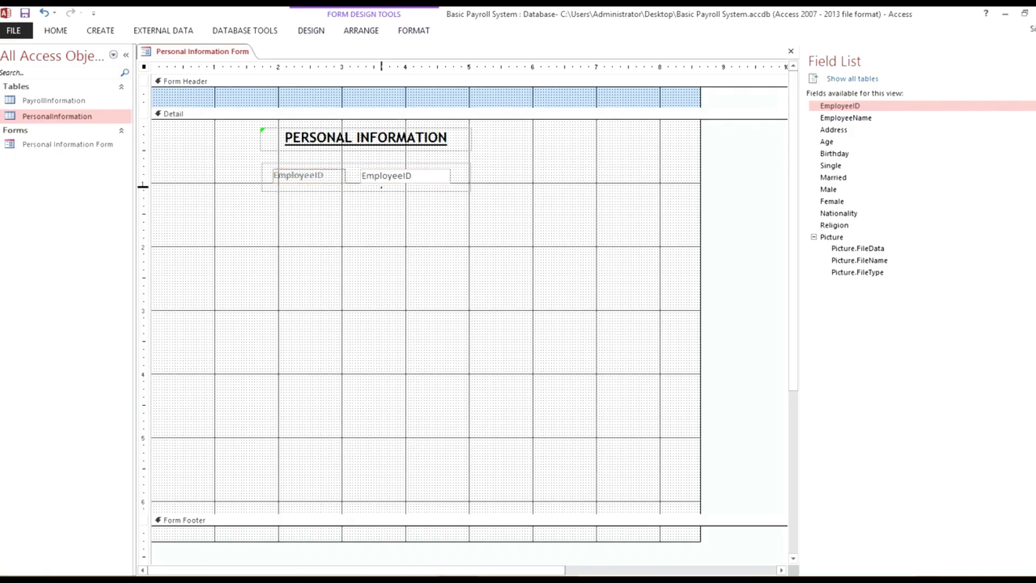
{"action": "left_click", "coordinate": [366, 188]}
{"action": "left_click", "coordinate": [365, 190]}
{"action": "left_click_drag", "start_coordinate": [365, 191], "coordinate": [363, 190]}
{"action": "left_click", "coordinate": [365, 221]}
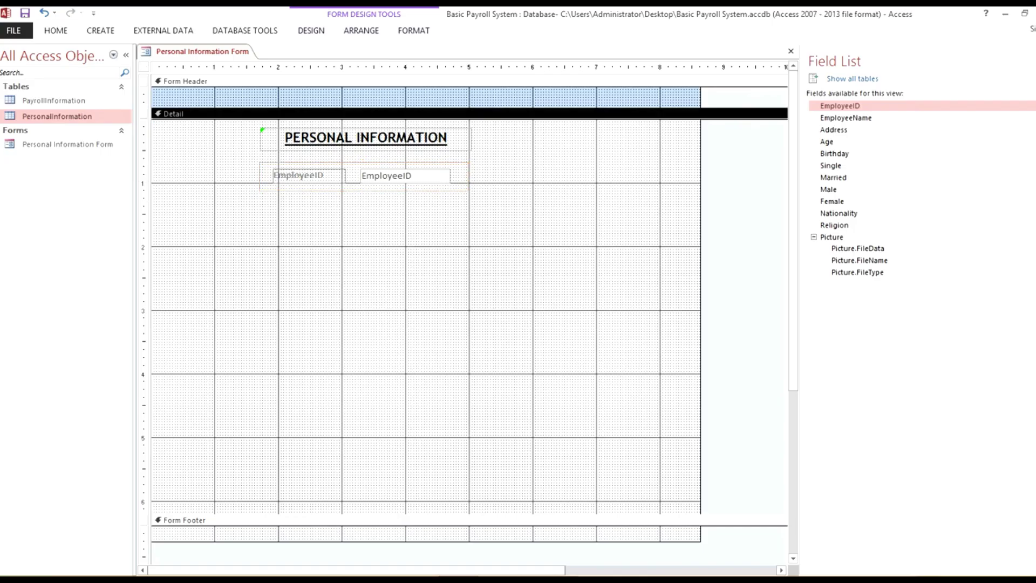
{"action": "left_click_drag", "start_coordinate": [700, 270], "coordinate": [678, 269]}
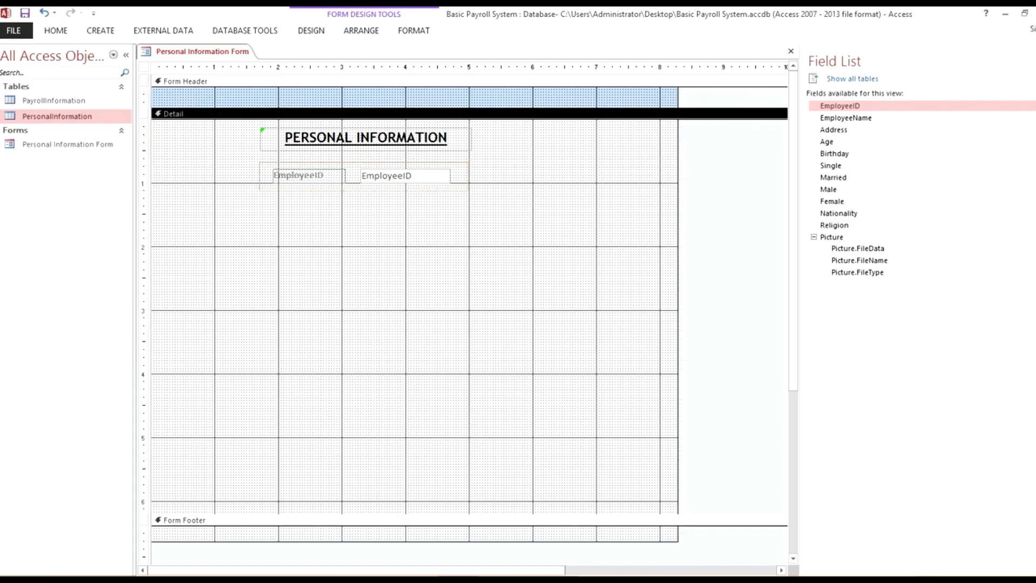
- Add the Picture field beside the title, spanning about 6 to 7 on the horizontal ruler, with its label placed beneath
{"action": "left_click", "coordinate": [831, 237]}
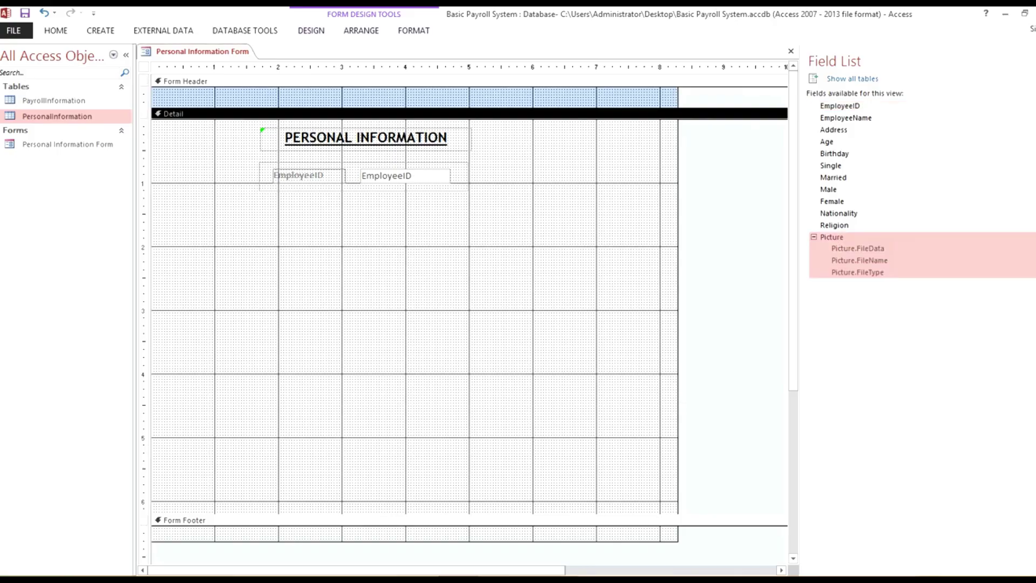
{"action": "left_click_drag", "start_coordinate": [831, 237], "coordinate": [575, 151]}
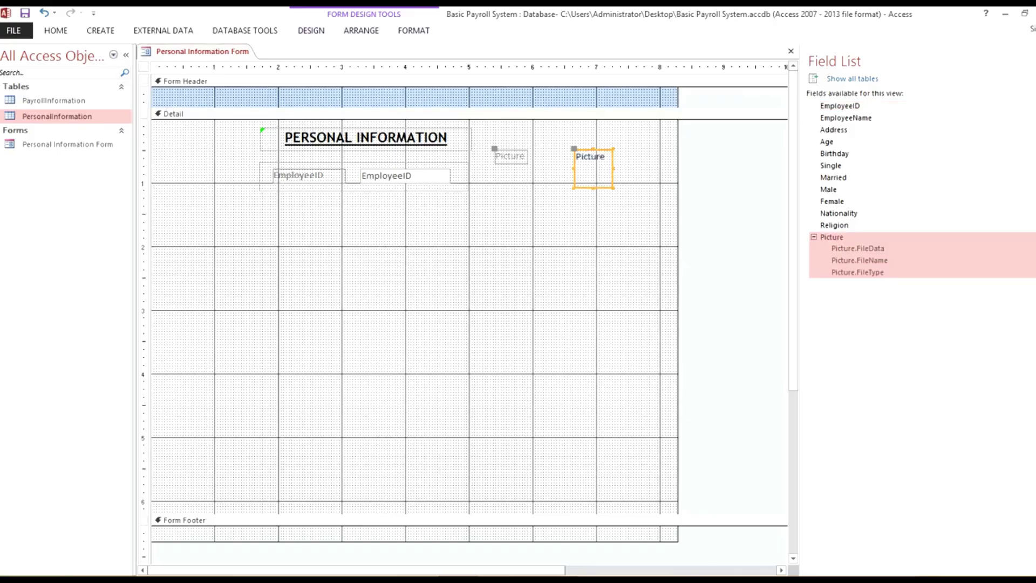
{"action": "left_click_drag", "start_coordinate": [494, 148], "coordinate": [595, 162]}
{"action": "left_click", "coordinate": [583, 168]}
{"action": "left_click", "coordinate": [558, 164]}
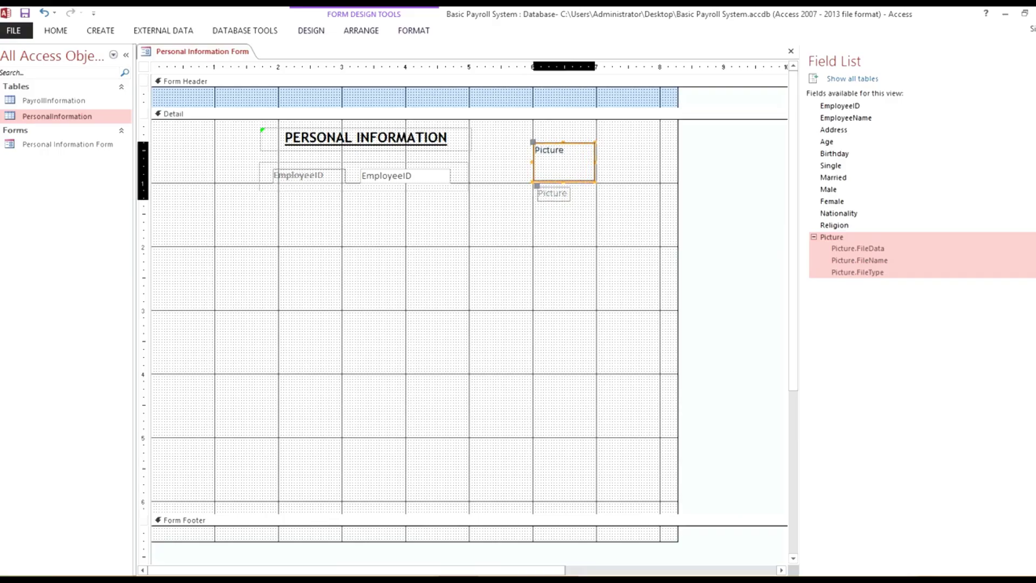
- Nudge the Picture control slightly upward and increase its height a little
{"action": "key", "text": "Up"}
{"action": "key", "text": "shift+Down"}
{"action": "key", "text": "shift+Down"}
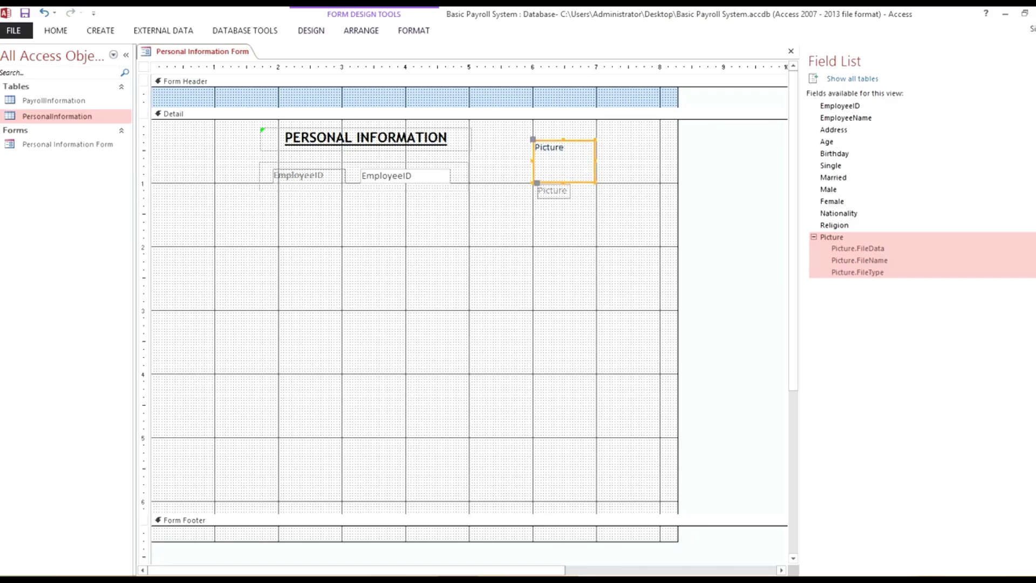
{"action": "key", "text": "shift+Down"}
{"action": "key", "text": "Up"}
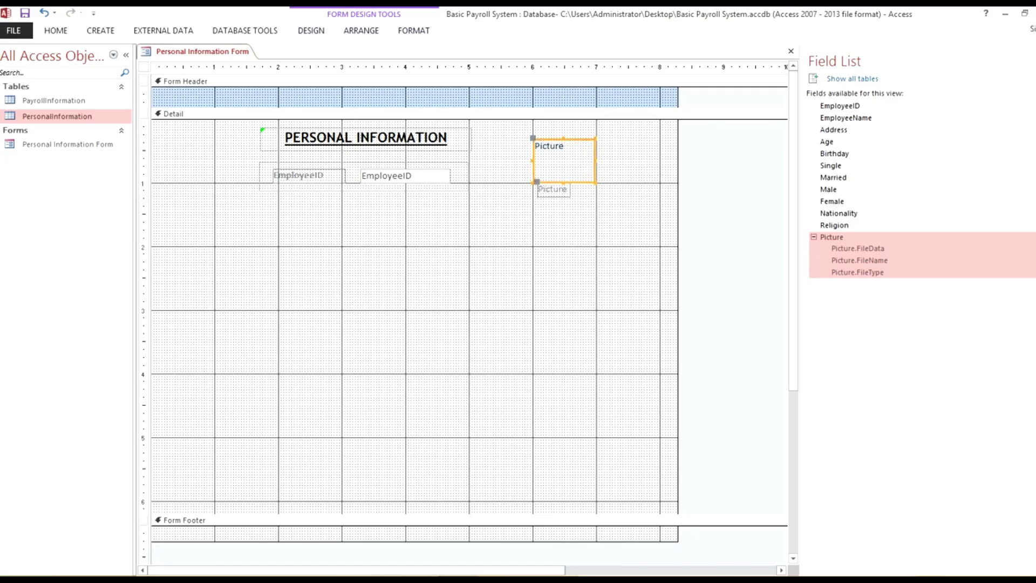
{"action": "key", "text": "shift+Down"}
{"action": "key", "text": "shift+Down"}
{"action": "key", "text": "shift+Down"}
{"action": "key", "text": "shift+Down"}
{"action": "key", "text": "Up"}
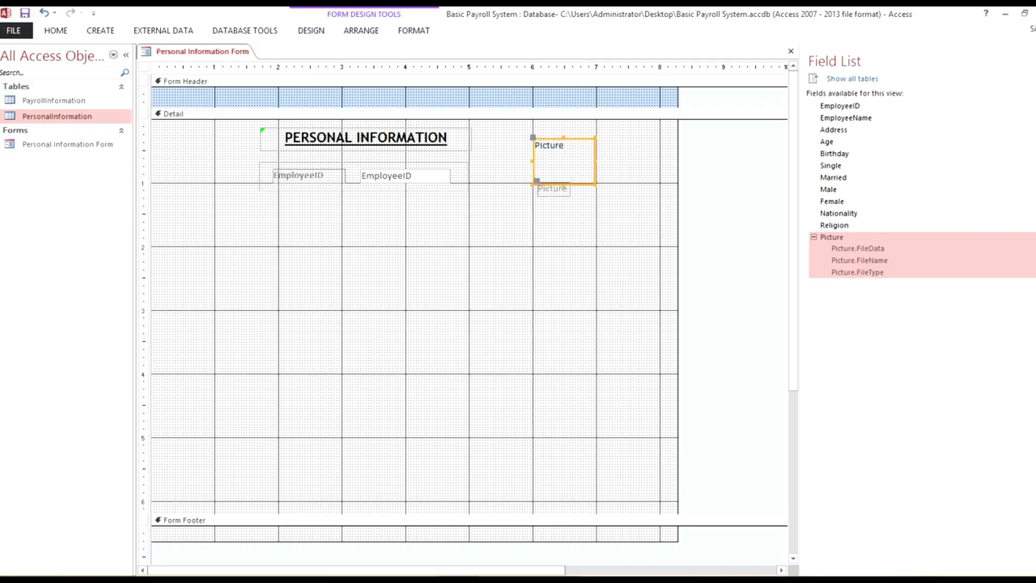
- Center the text in the Picture attachment control
{"action": "left_click", "coordinate": [56, 30]}
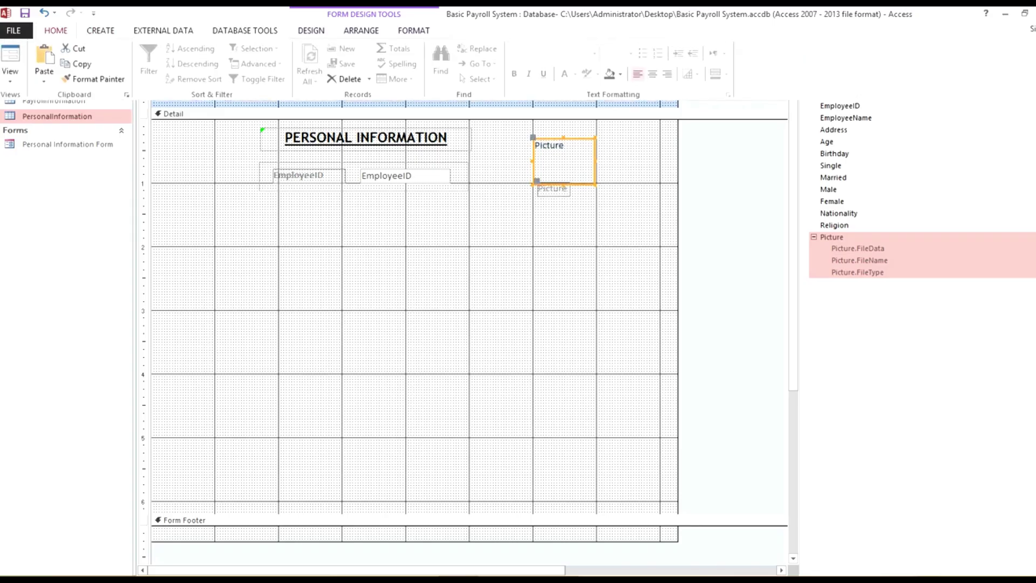
{"action": "left_click", "coordinate": [652, 74]}
{"action": "left_click", "coordinate": [553, 189]}
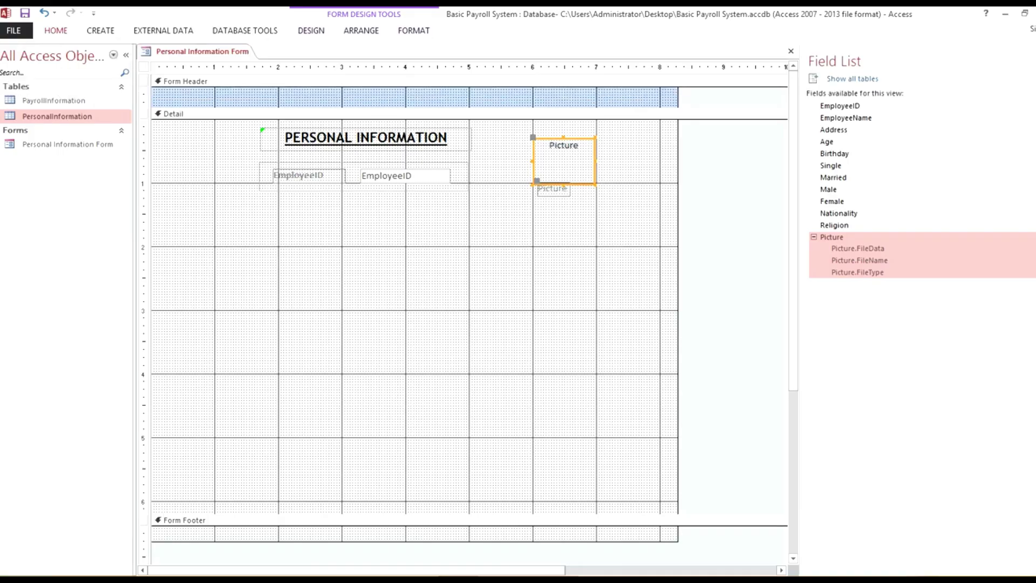
- Place the Picture label directly beneath the Picture control and align both on their left edges
{"action": "left_click", "coordinate": [554, 189]}
{"action": "left_click_drag", "start_coordinate": [536, 181], "coordinate": [555, 170]}
{"action": "right_click", "coordinate": [554, 171]}
{"action": "mouse_move", "coordinate": [593, 332]}
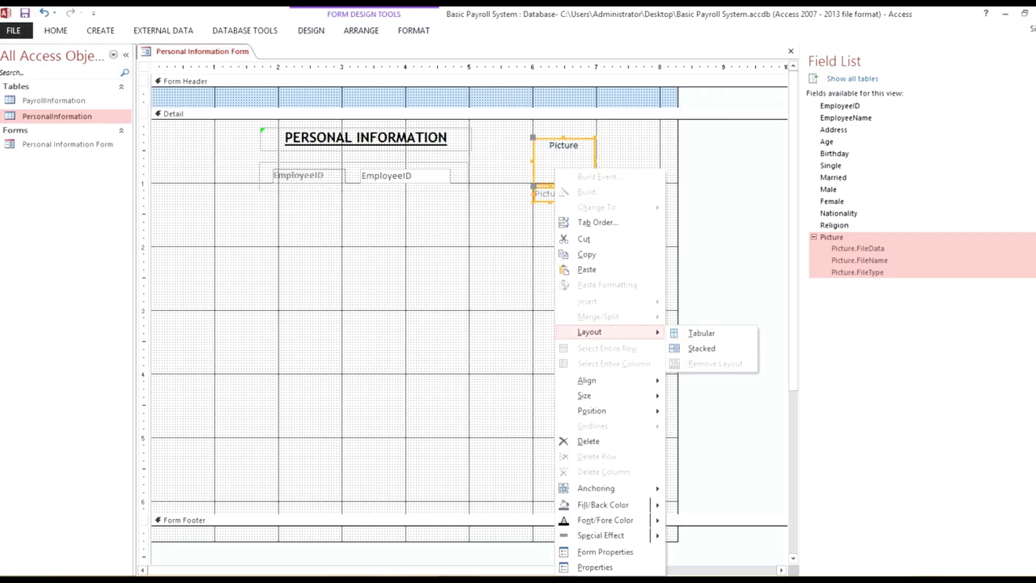
{"action": "mouse_move", "coordinate": [594, 380]}
{"action": "left_click", "coordinate": [694, 381]}
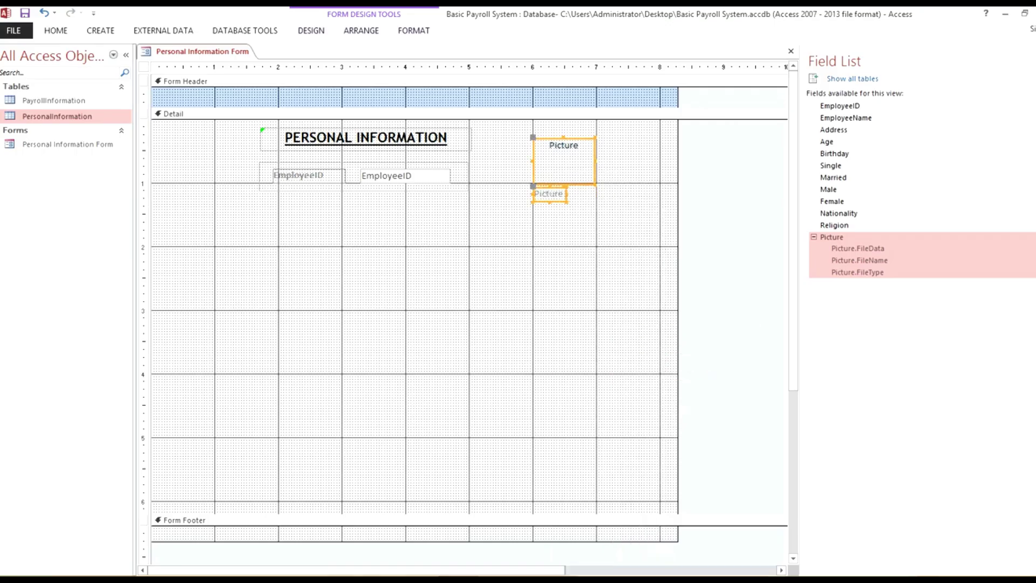
- Size the Picture control and its label to the widest so that both have the same width
{"action": "right_click", "coordinate": [551, 168]}
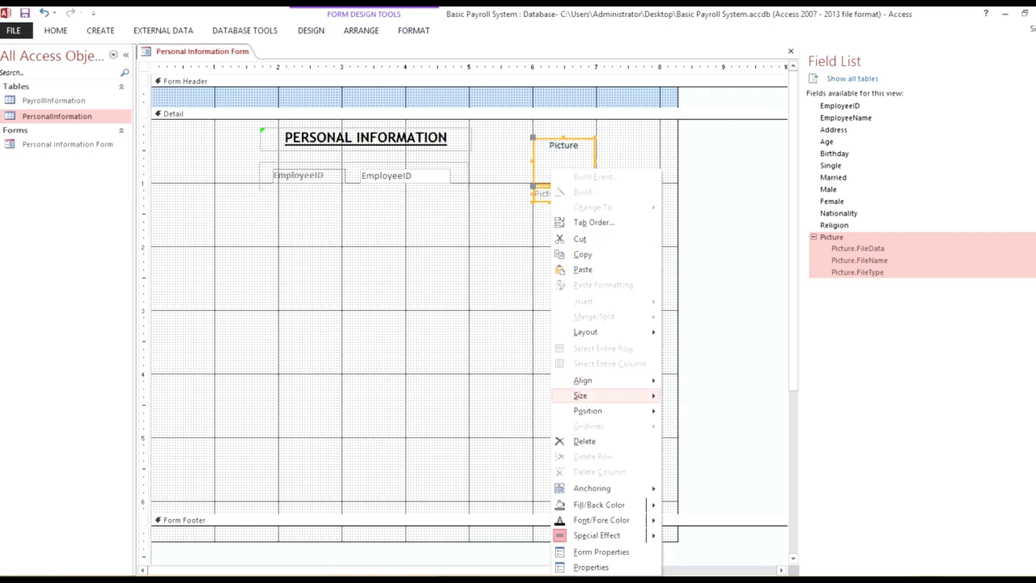
{"action": "mouse_move", "coordinate": [593, 396]}
{"action": "left_click", "coordinate": [702, 457]}
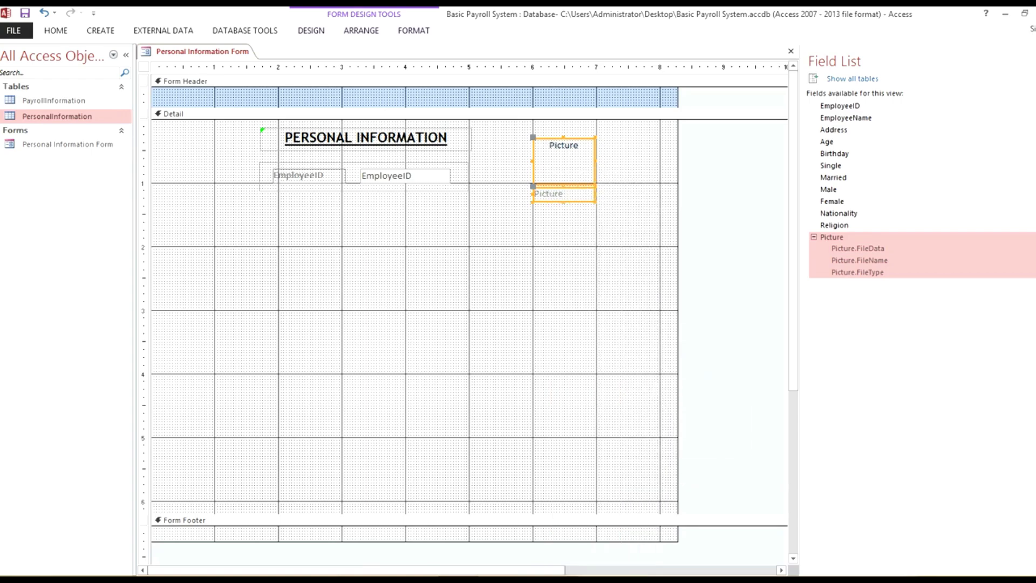
- Center the text of the Picture label beneath the Picture control
{"action": "left_click", "coordinate": [56, 31]}
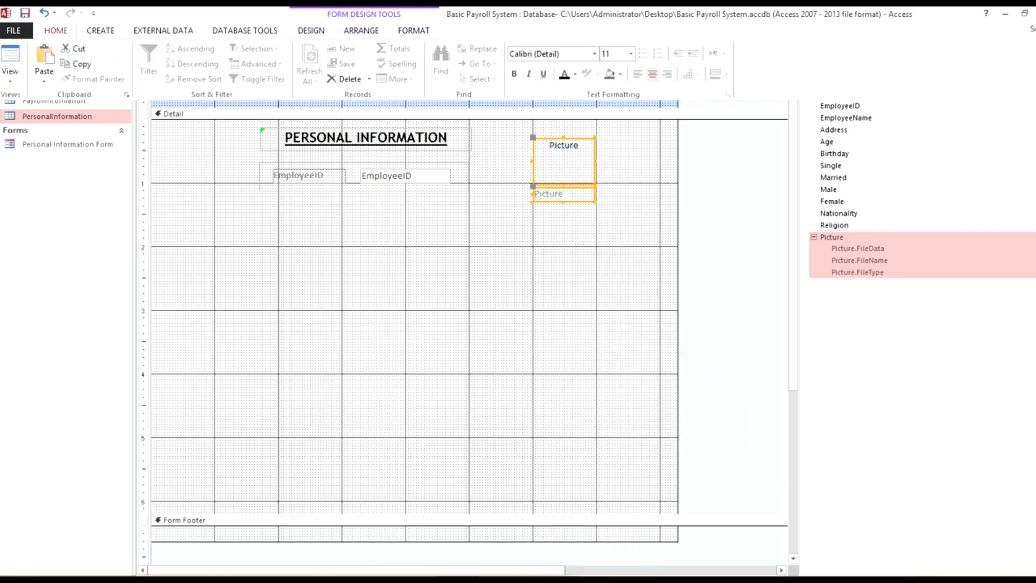
{"action": "left_click", "coordinate": [652, 74]}
{"action": "left_click", "coordinate": [652, 75]}
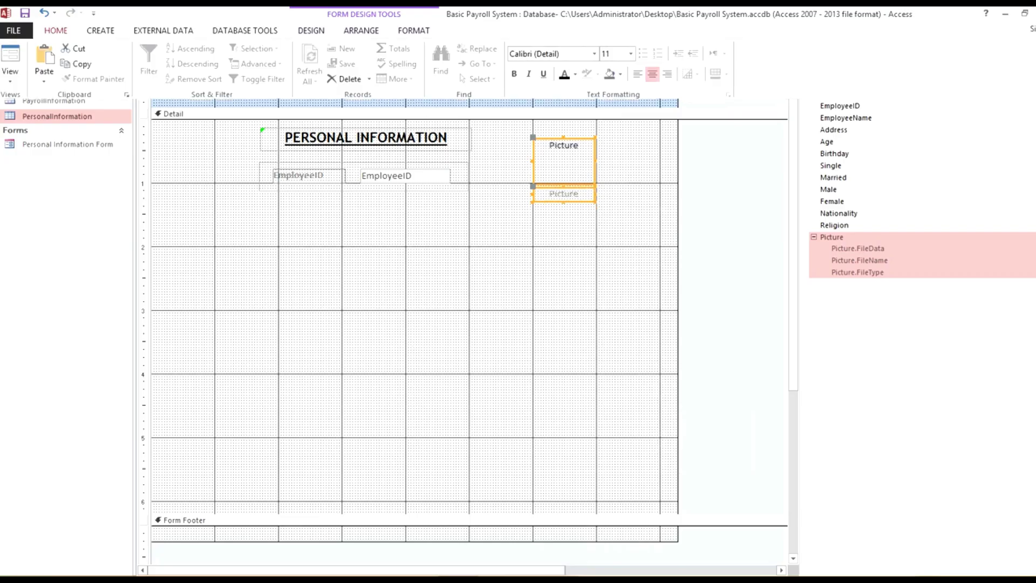
{"action": "left_click", "coordinate": [636, 226]}
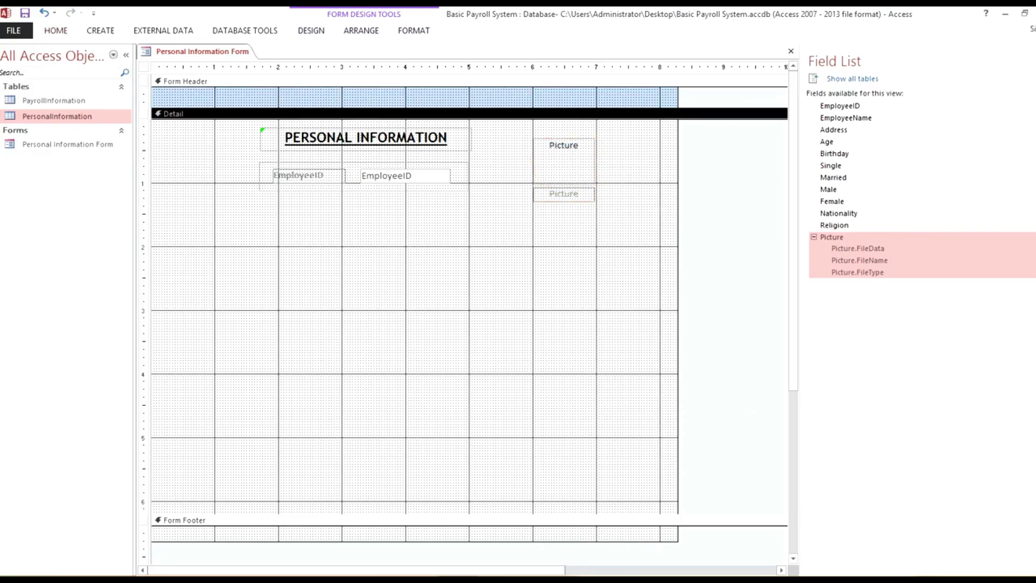
- Move the Picture control and its label together slightly to the right and up
{"action": "left_click_drag", "start_coordinate": [571, 242], "coordinate": [569, 153]}
{"action": "double_click", "coordinate": [571, 237]}
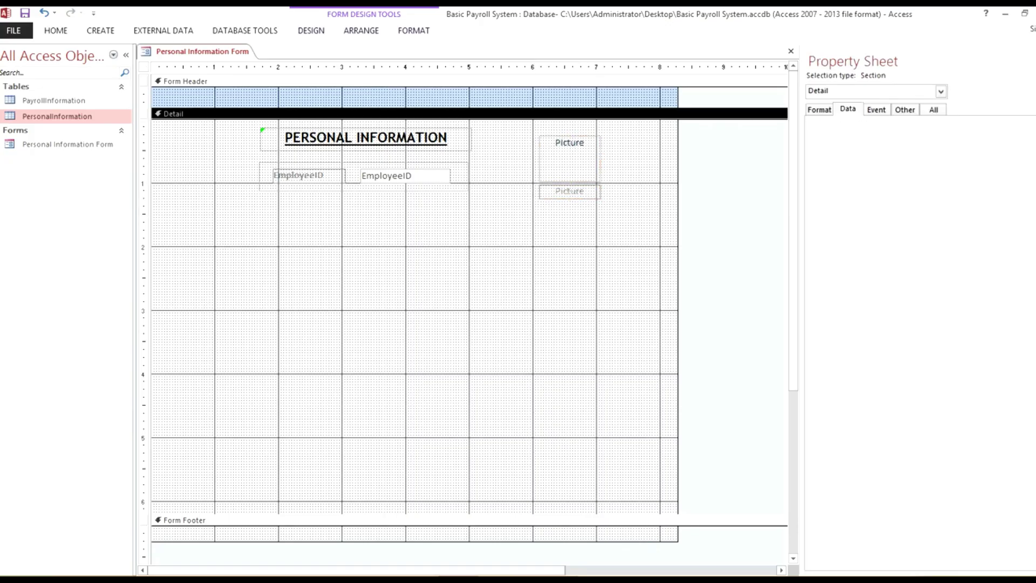
- Draw a rectangle beneath the EmployeeID and Picture controls, spanning about 0.2 to 7.3 on the horizontal ruler and about 2 units tall
{"action": "left_click", "coordinate": [310, 30]}
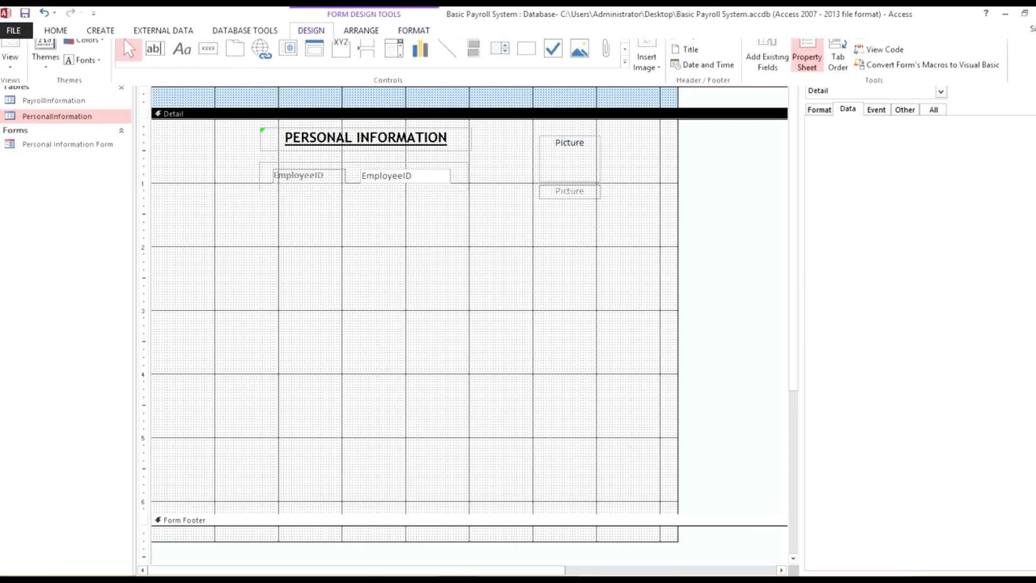
{"action": "left_click", "coordinate": [526, 62]}
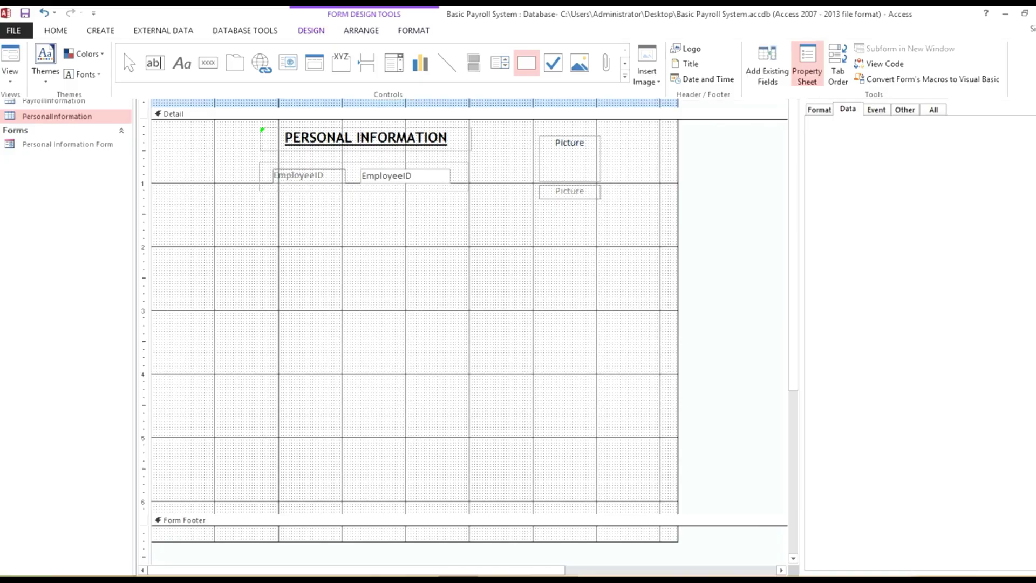
{"action": "left_click_drag", "start_coordinate": [166, 211], "coordinate": [618, 336]}
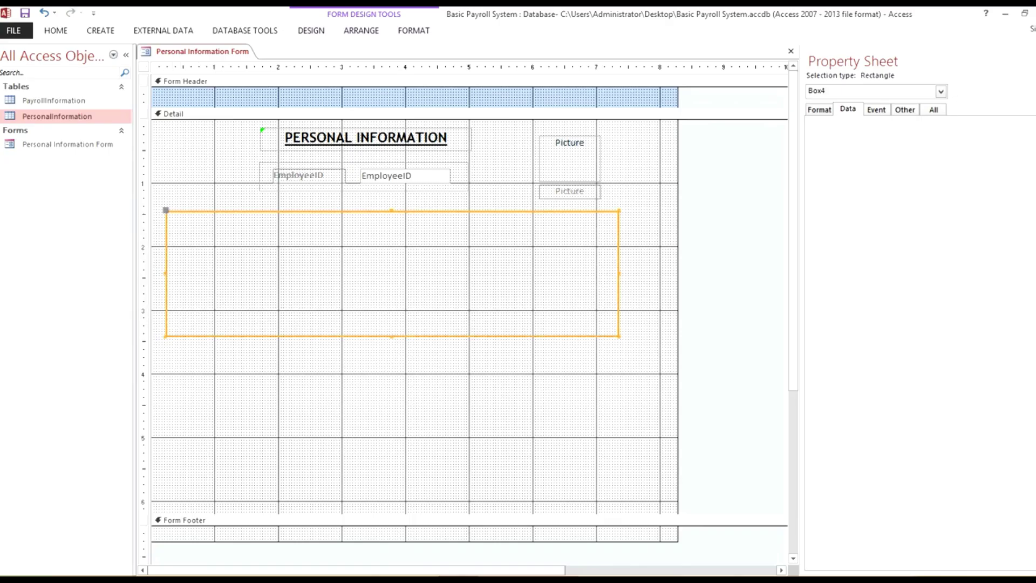
{"action": "left_click", "coordinate": [566, 380]}
- Shift the rectangle slightly up and pull its right edge in to about 7.1 on the horizontal ruler
{"action": "left_click", "coordinate": [566, 340]}
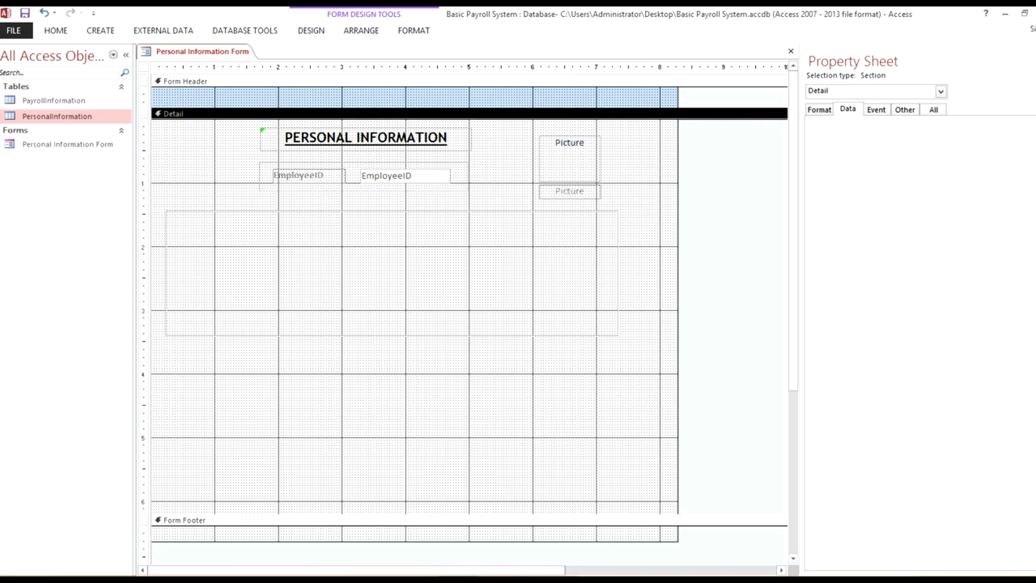
{"action": "left_click_drag", "start_coordinate": [566, 335], "coordinate": [568, 333]}
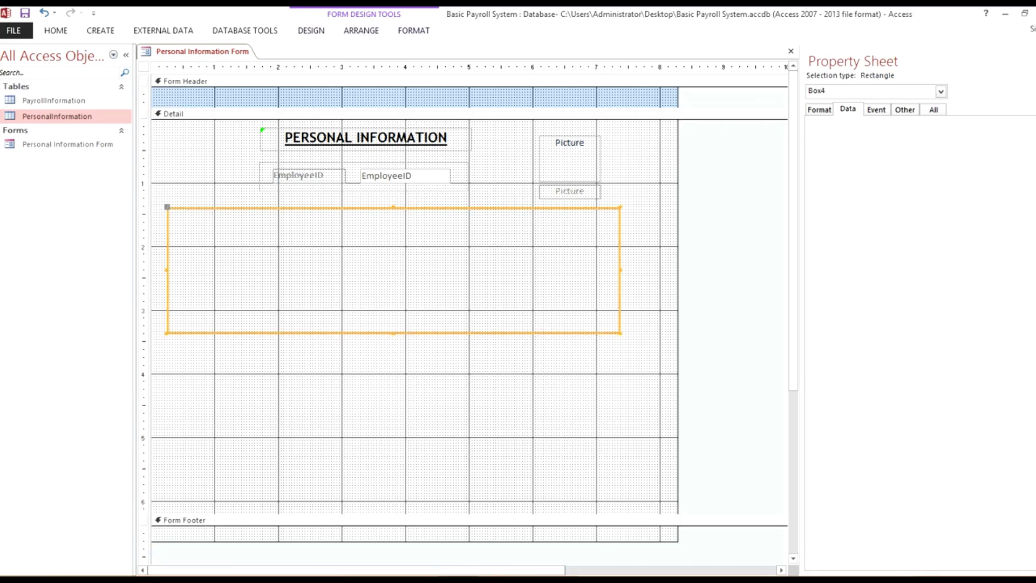
{"action": "left_click_drag", "start_coordinate": [621, 270], "coordinate": [605, 270]}
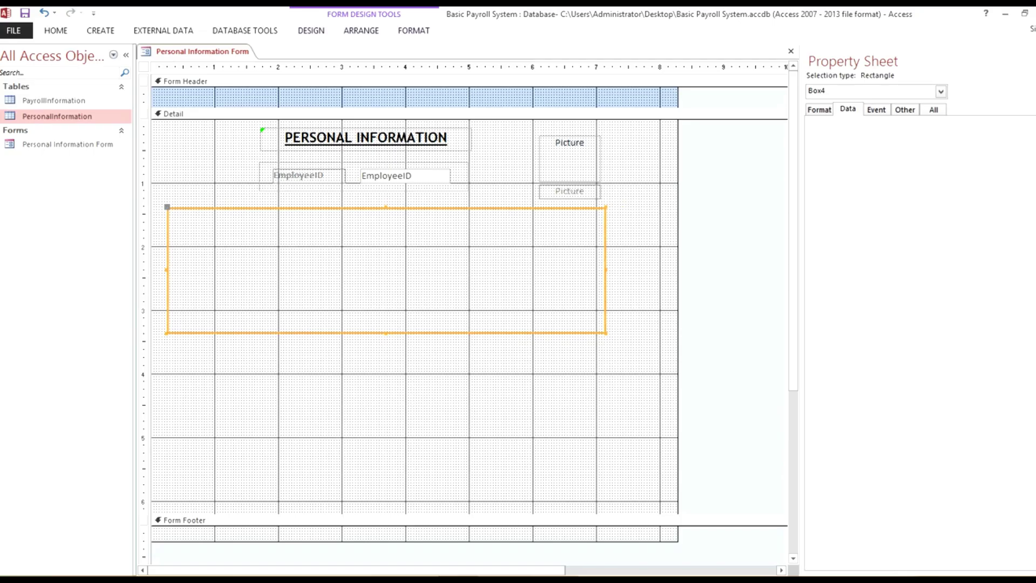
{"action": "left_click", "coordinate": [636, 280]}
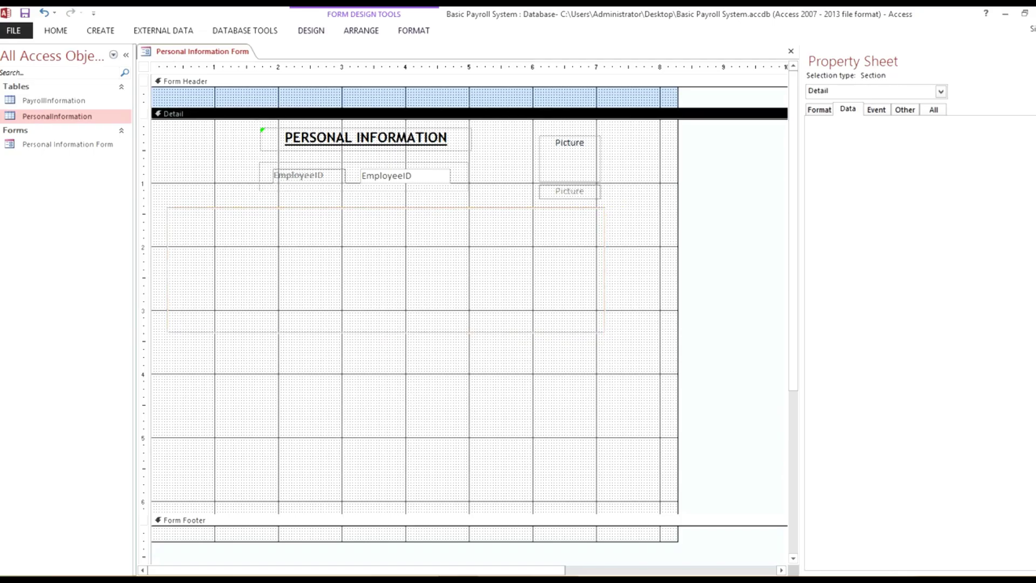
- Add the EmployeeName field from the field list to the upper-left area inside the rectangle
{"action": "left_click", "coordinate": [311, 30]}
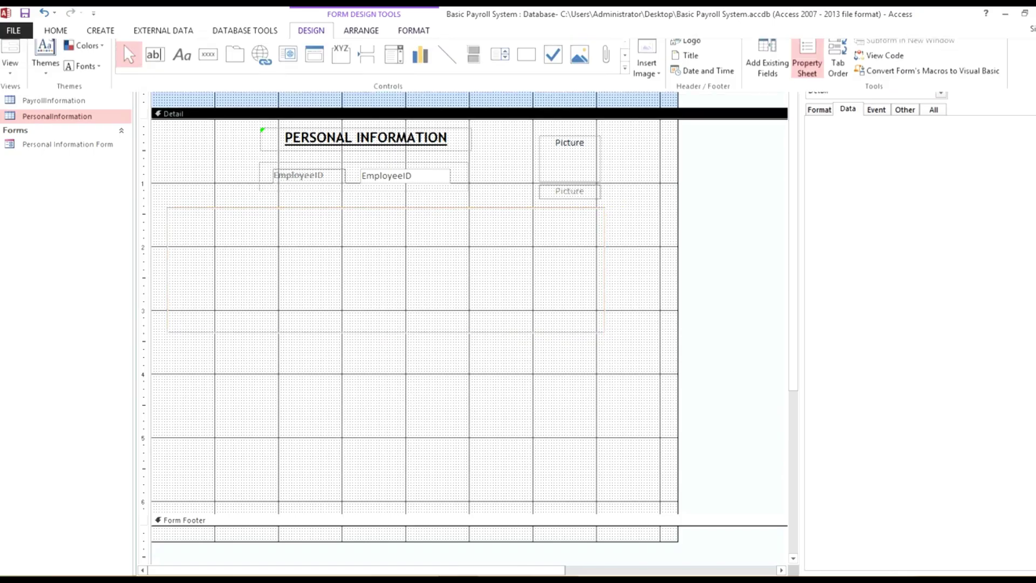
{"action": "left_click", "coordinate": [767, 65]}
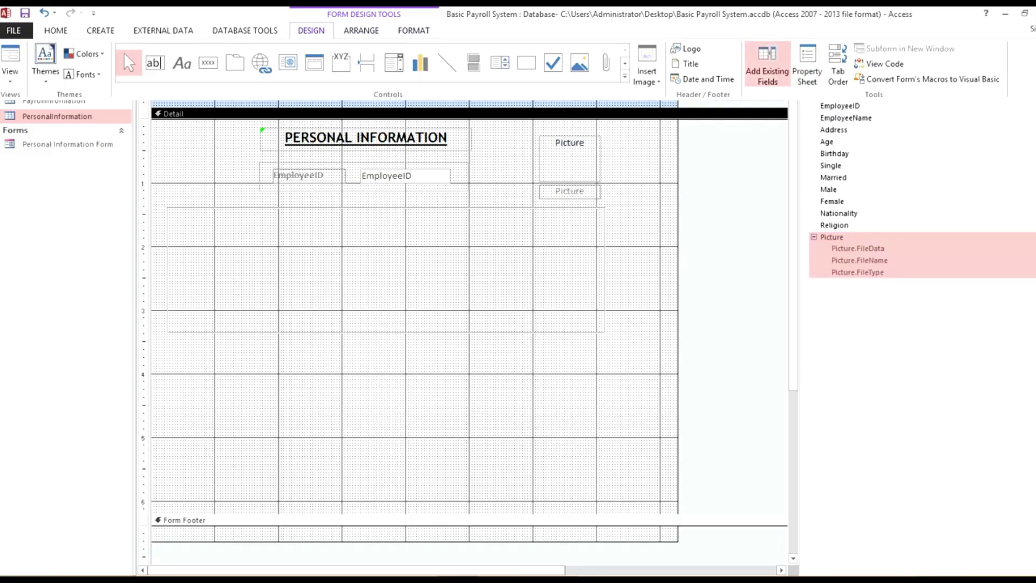
{"action": "left_click", "coordinate": [845, 118]}
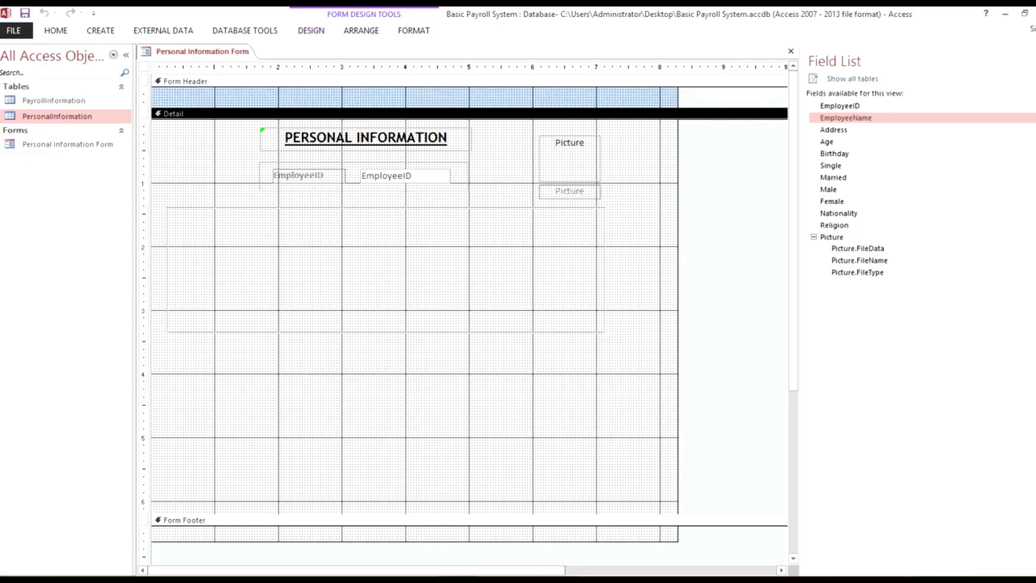
{"action": "left_click_drag", "start_coordinate": [846, 117], "coordinate": [262, 225]}
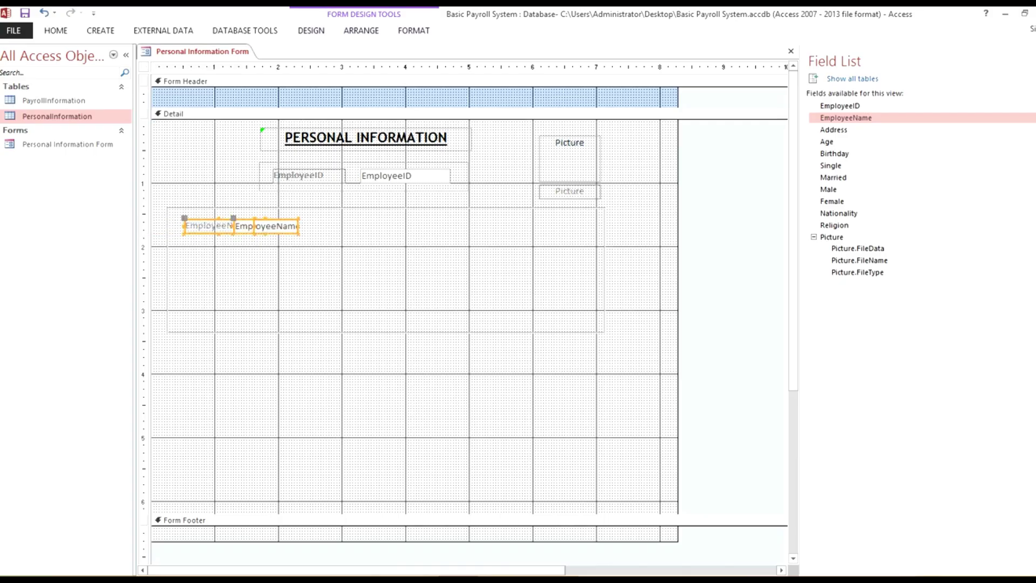
- Select the EmployeeName label and text box together and arrange them in a Stacked layout
{"action": "left_click", "coordinate": [208, 252]}
{"action": "left_click_drag", "start_coordinate": [207, 252], "coordinate": [264, 226]}
{"action": "right_click", "coordinate": [264, 226]}
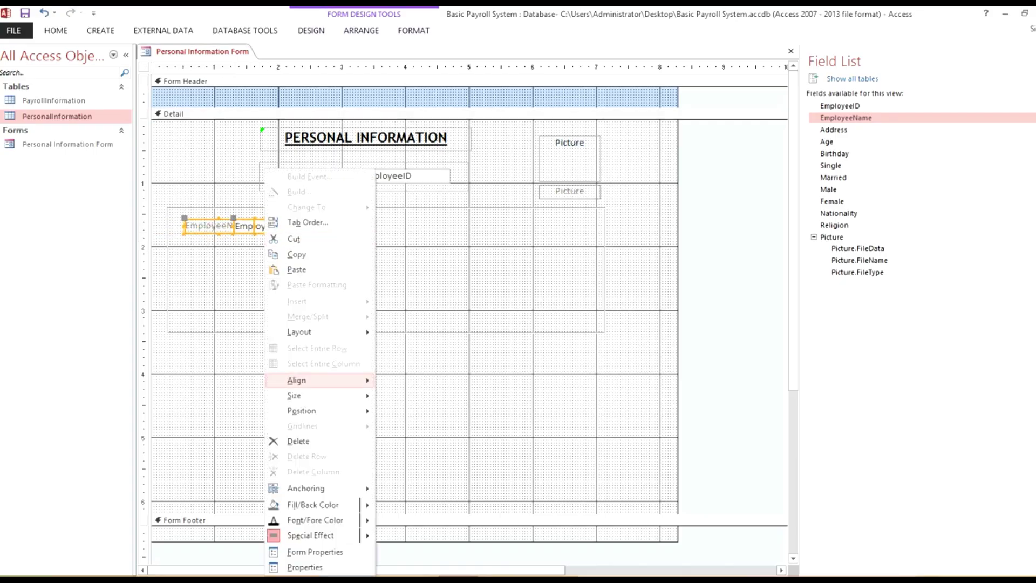
{"action": "mouse_move", "coordinate": [346, 332]}
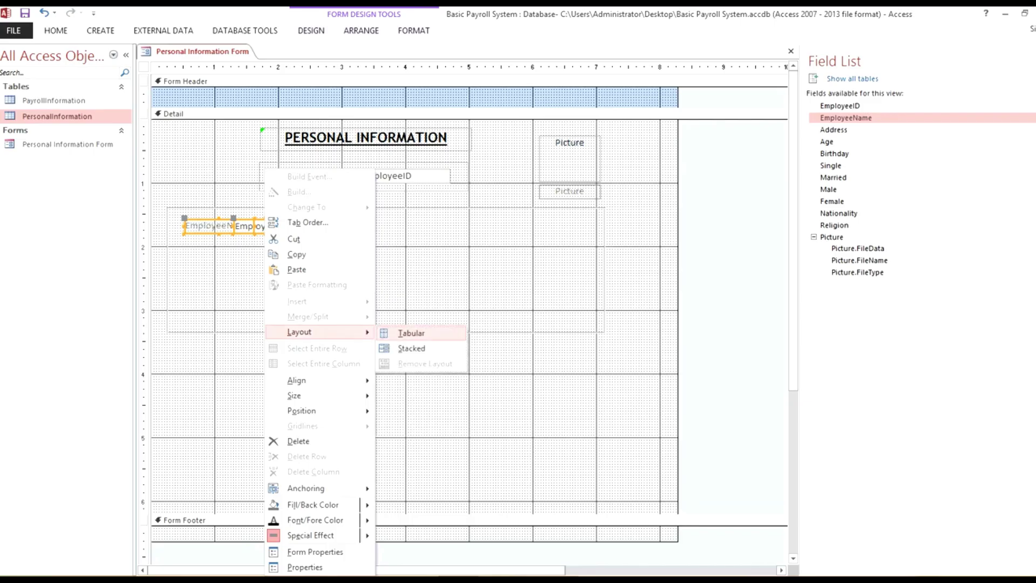
{"action": "left_click", "coordinate": [409, 348]}
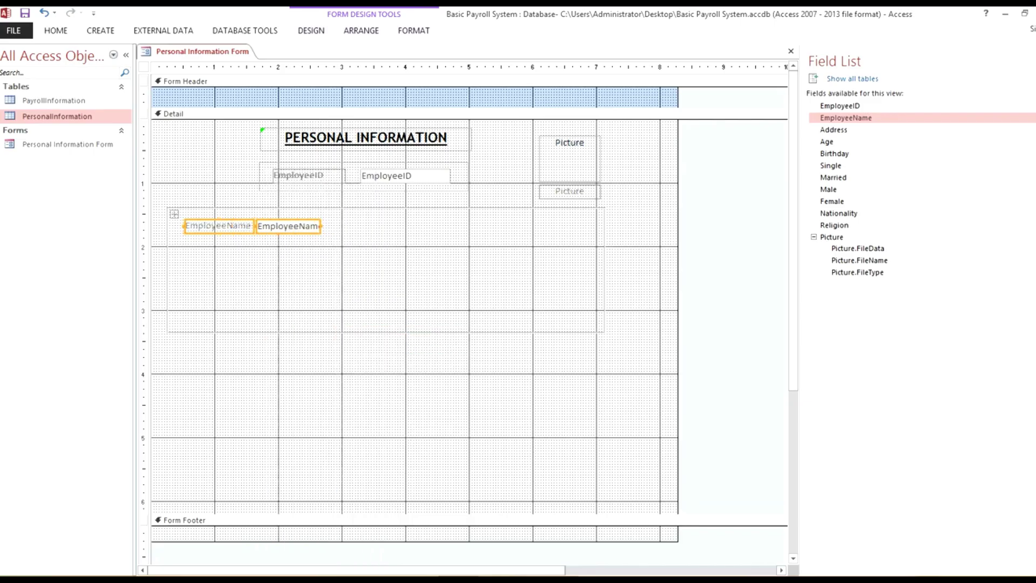
- Widen the EmployeeName text box and shift the label and box slightly left within the rectangle
{"action": "left_click_drag", "start_coordinate": [321, 226], "coordinate": [339, 226]}
{"action": "key", "text": "ctrl+z"}
{"action": "key", "text": "ctrl+y"}
{"action": "left_click_drag", "start_coordinate": [216, 226], "coordinate": [209, 224]}
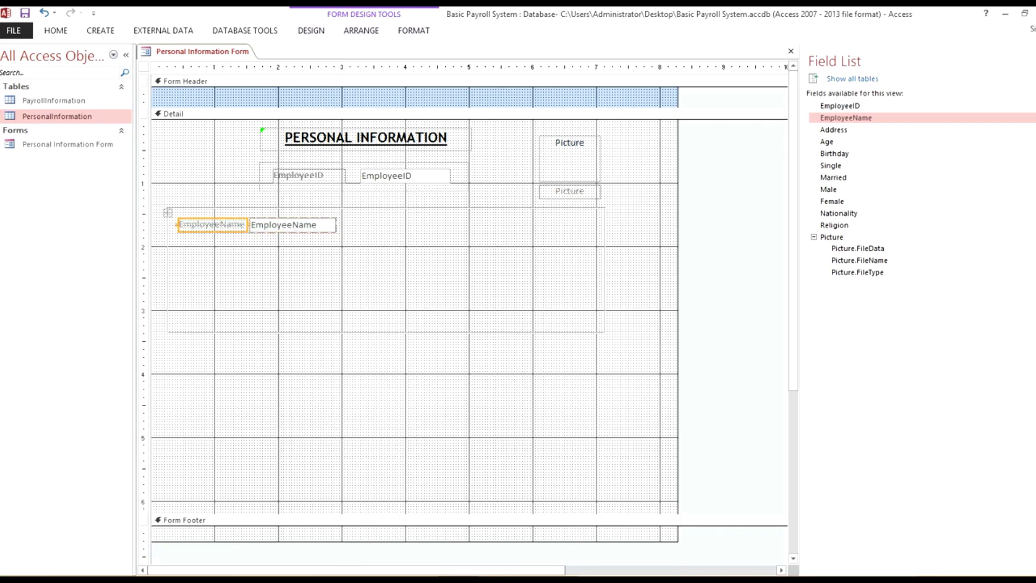
- Change the EmployeeName label's caption to "Employee Name:"
{"action": "left_click", "coordinate": [245, 224]}
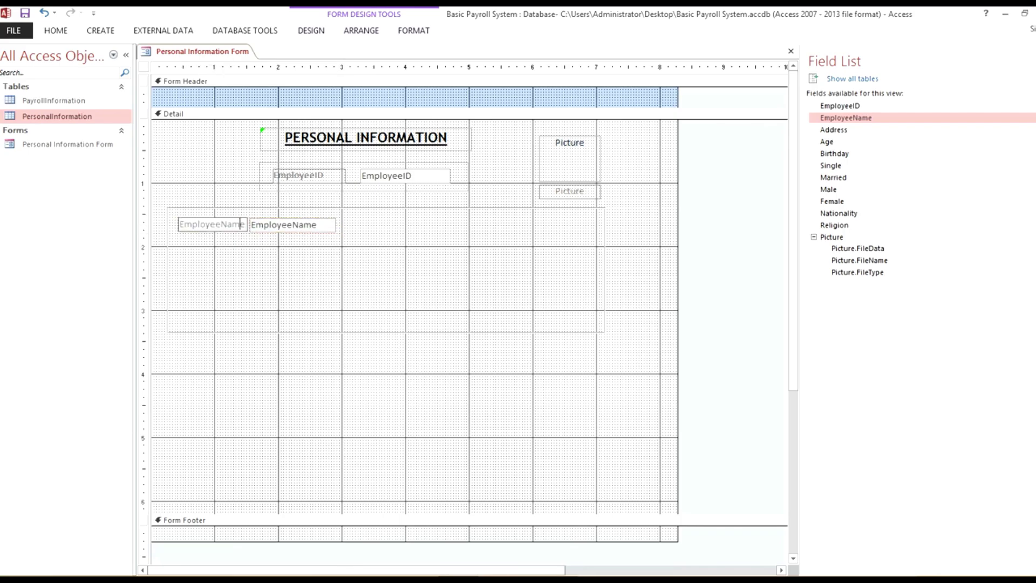
{"action": "key", "text": "Left"}
{"action": "key", "text": "Left"}
{"action": "key", "text": "Left"}
{"action": "key", "text": "Left"}
{"action": "type", "text": ":"}
{"action": "left_click", "coordinate": [294, 224]}
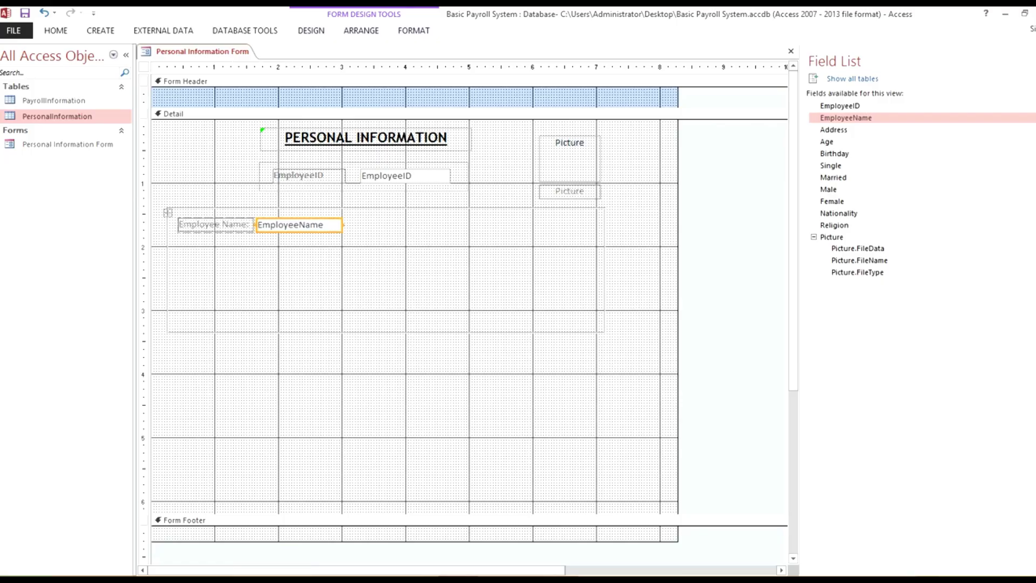
- Enlarge the EmployeeName text box to about 1.75 units wide and 0.4 units tall on the rulers
{"action": "left_click_drag", "start_coordinate": [342, 225], "coordinate": [347, 224]}
{"action": "left_click_drag", "start_coordinate": [301, 232], "coordinate": [301, 242]}
{"action": "key", "text": "shift+Down"}
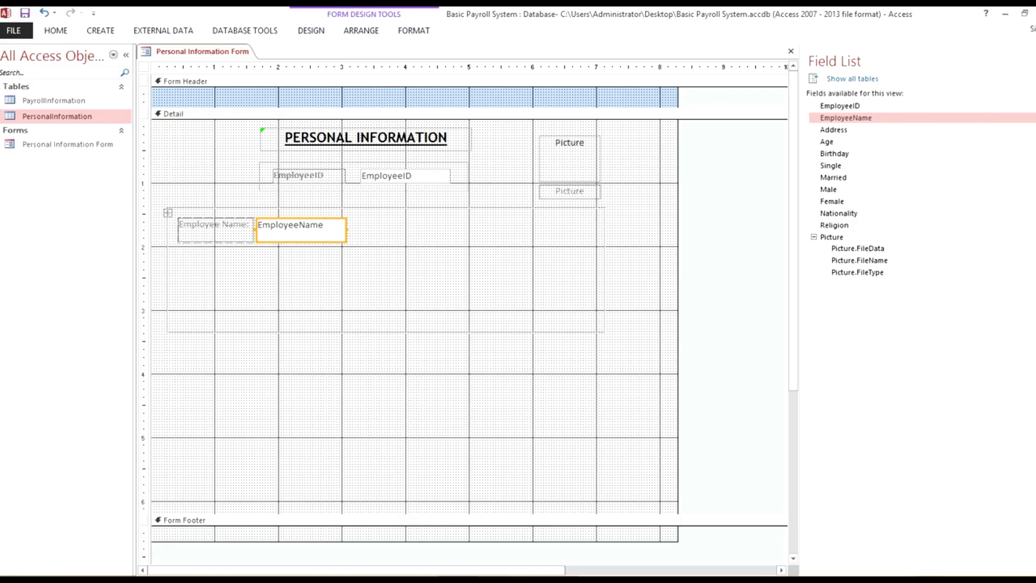
{"action": "left_click", "coordinate": [324, 280]}
{"action": "left_click", "coordinate": [301, 230]}
{"action": "left_click_drag", "start_coordinate": [346, 230], "coordinate": [368, 229]}
- Add the Address field below EmployeeName in the rectangle and left-align its label with the Employee Name label
{"action": "left_click", "coordinate": [833, 130]}
{"action": "left_click_drag", "start_coordinate": [833, 130], "coordinate": [260, 256]}
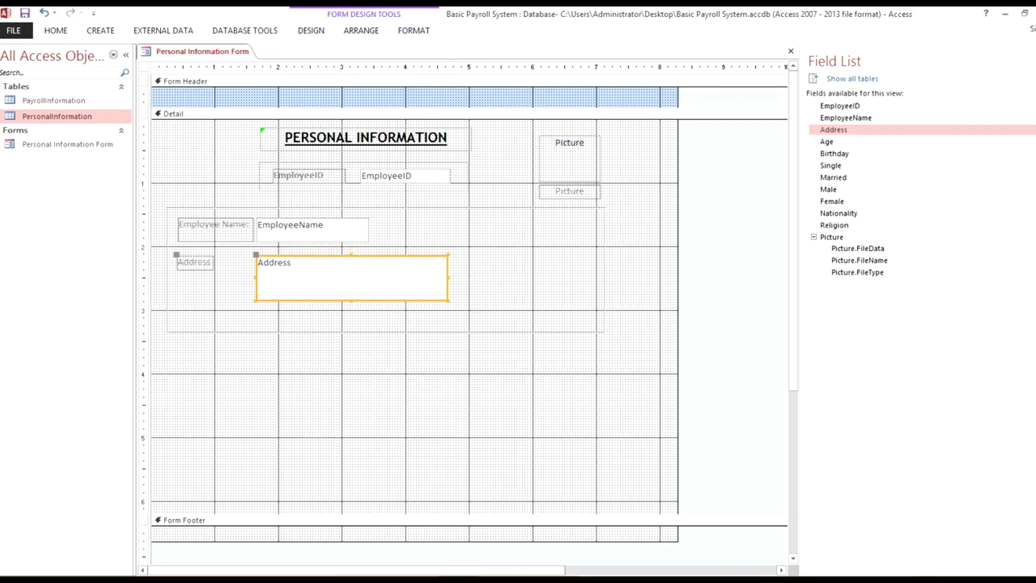
{"action": "left_click", "coordinate": [194, 262]}
{"action": "left_click", "coordinate": [216, 230], "text": "shift"}
{"action": "right_click", "coordinate": [216, 230]}
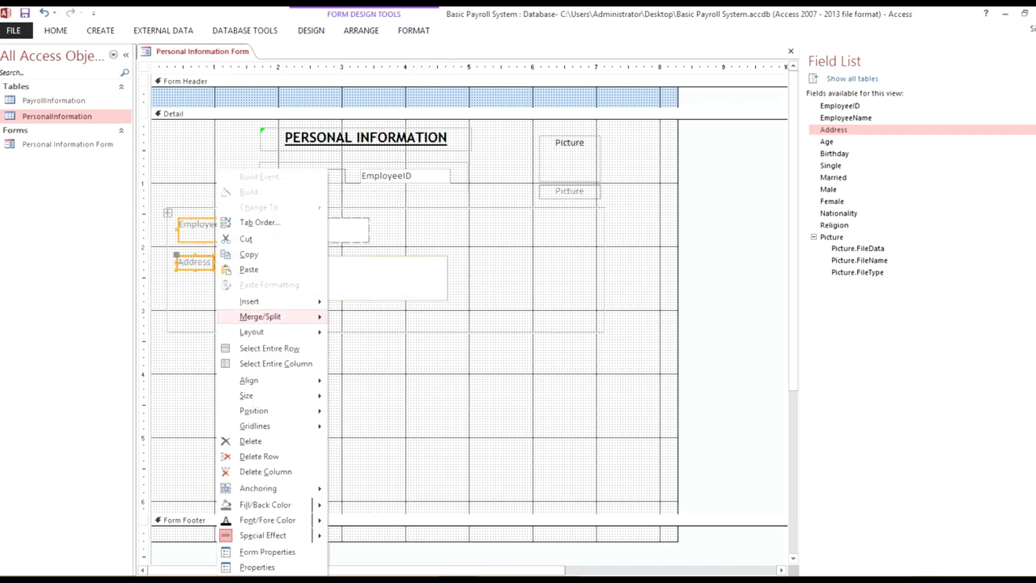
{"action": "mouse_move", "coordinate": [270, 380]}
{"action": "left_click", "coordinate": [357, 381]}
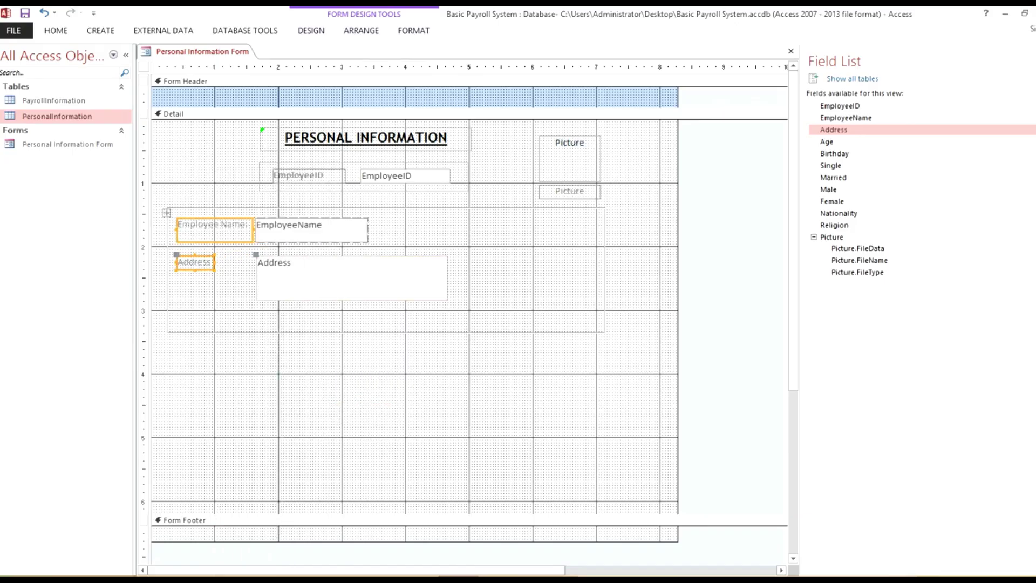
- Size the Address and Employee Name labels to the widest so that both have the same width
{"action": "right_click", "coordinate": [201, 230]}
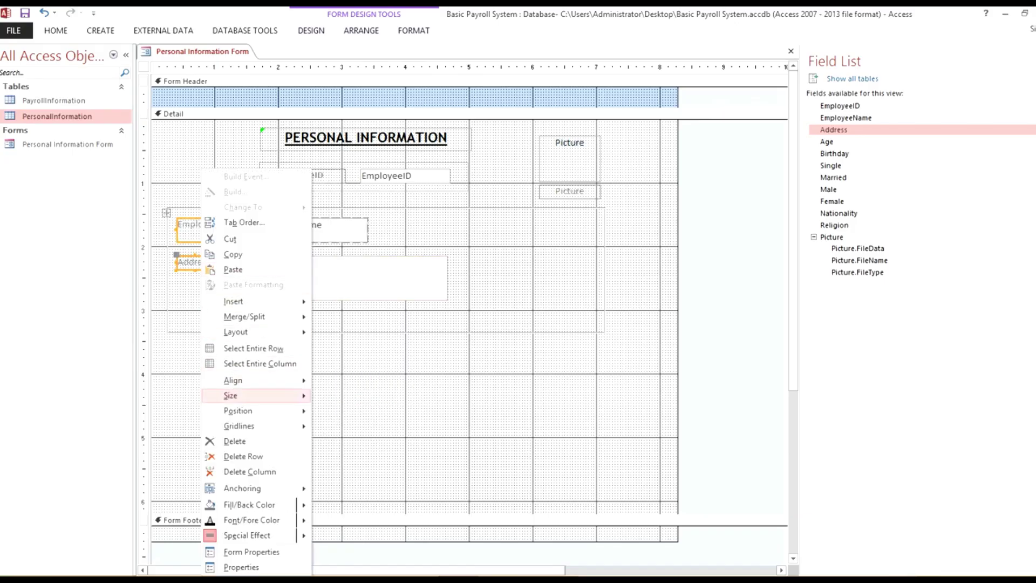
{"action": "mouse_move", "coordinate": [270, 395]}
{"action": "left_click", "coordinate": [354, 442]}
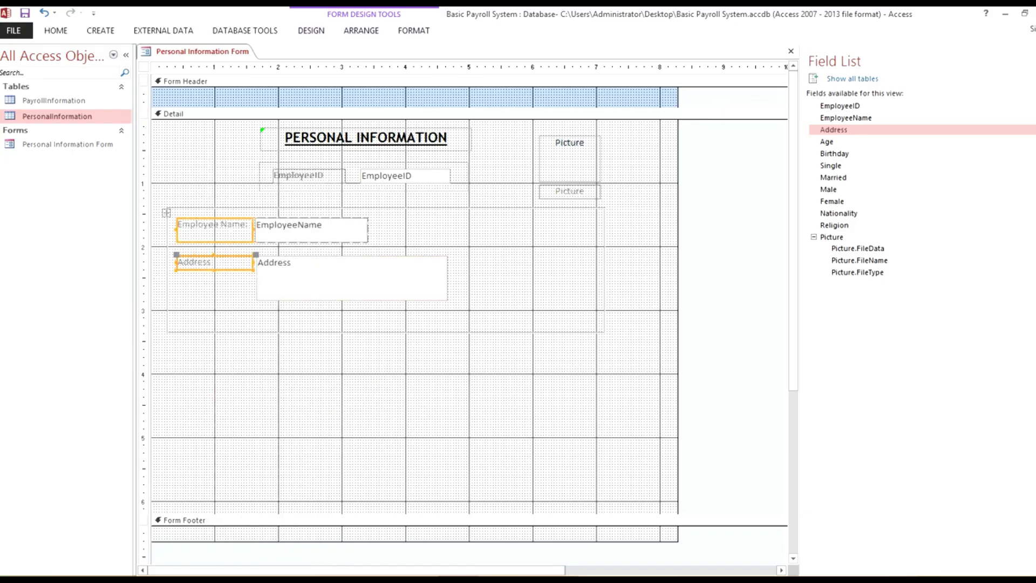
{"action": "left_click", "coordinate": [353, 410]}
- Reduce the Address text box's height and nudge the field up closer to the EmployeeName row
{"action": "left_click", "coordinate": [351, 280]}
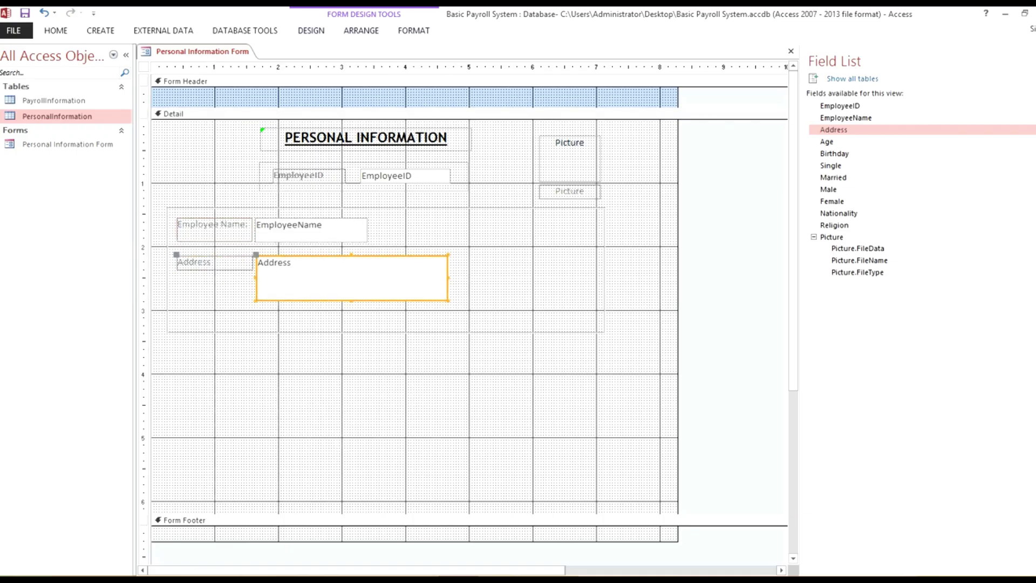
{"action": "left_click_drag", "start_coordinate": [351, 301], "coordinate": [351, 295]}
{"action": "key", "text": "Up"}
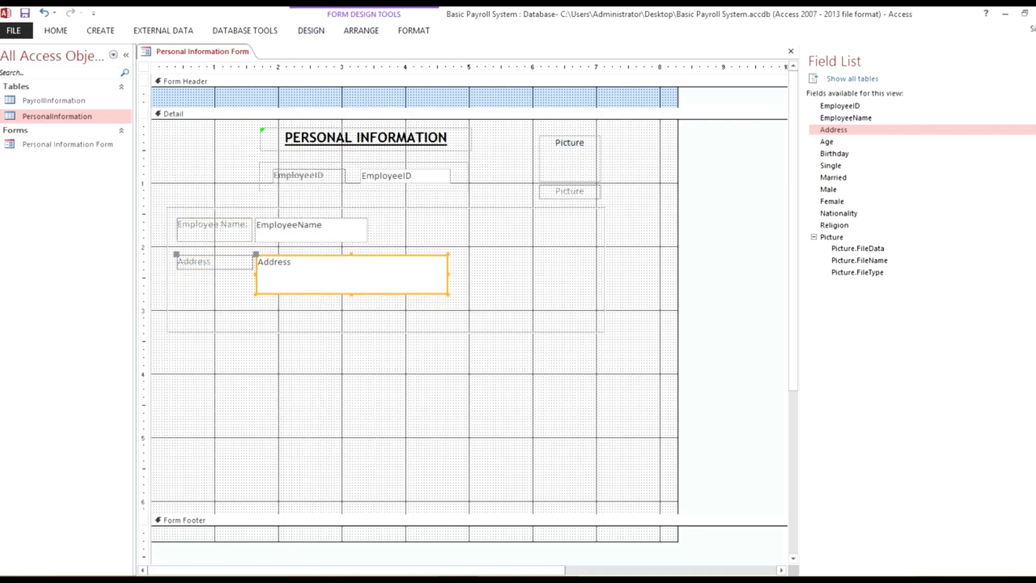
{"action": "key", "text": "Up"}
{"action": "key", "text": "Up"}
{"action": "key", "text": "Up"}
{"action": "key", "text": "Up"}
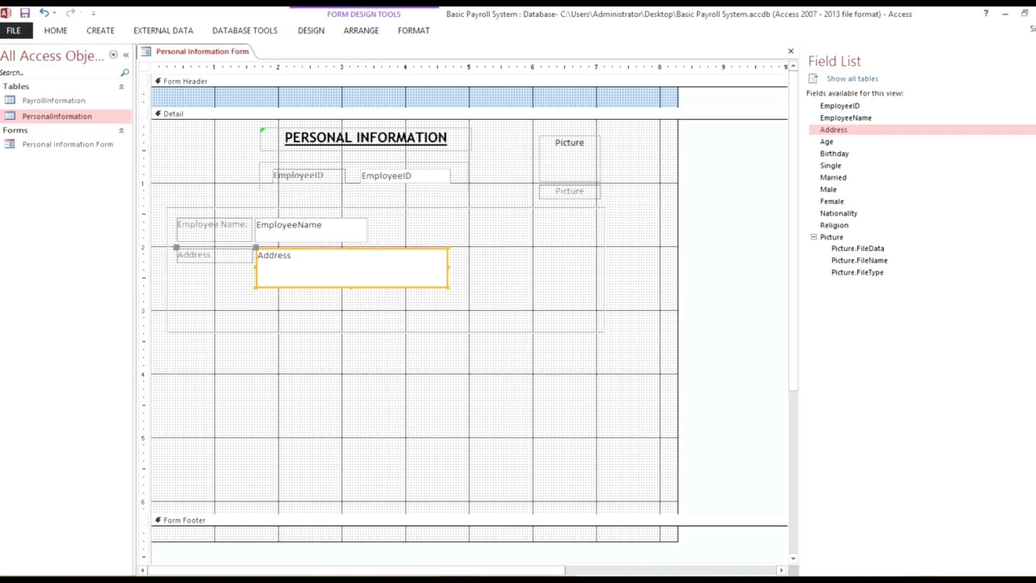
- Change the Address label's caption to "Address:" and make the Address text box slightly shorter
{"action": "double_click", "coordinate": [214, 255]}
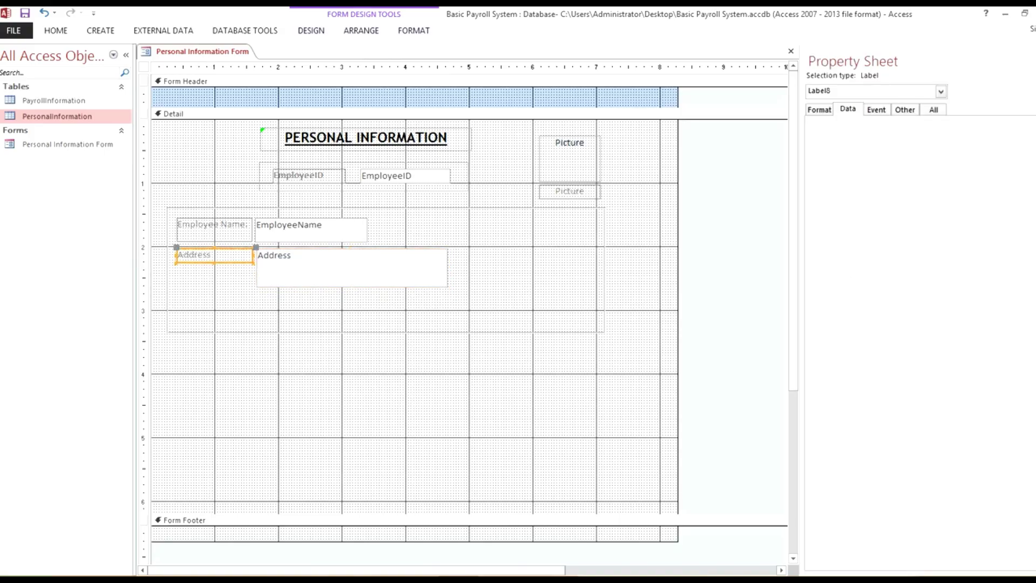
{"action": "left_click", "coordinate": [214, 255]}
{"action": "type", "text": ":"}
{"action": "left_click", "coordinate": [345, 351]}
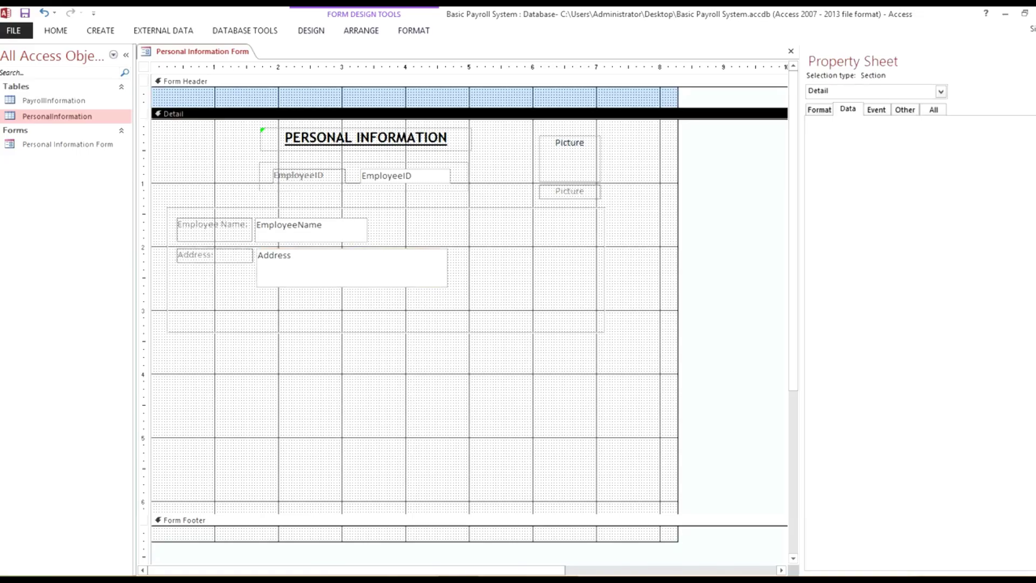
{"action": "left_click", "coordinate": [345, 268]}
{"action": "key", "text": "shift+Up"}
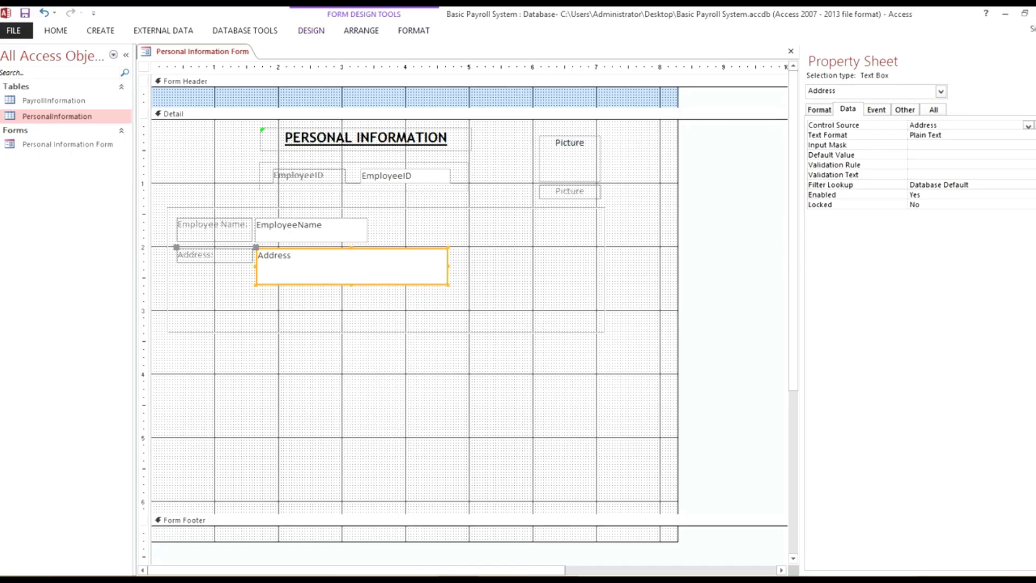
{"action": "left_click", "coordinate": [361, 31]}
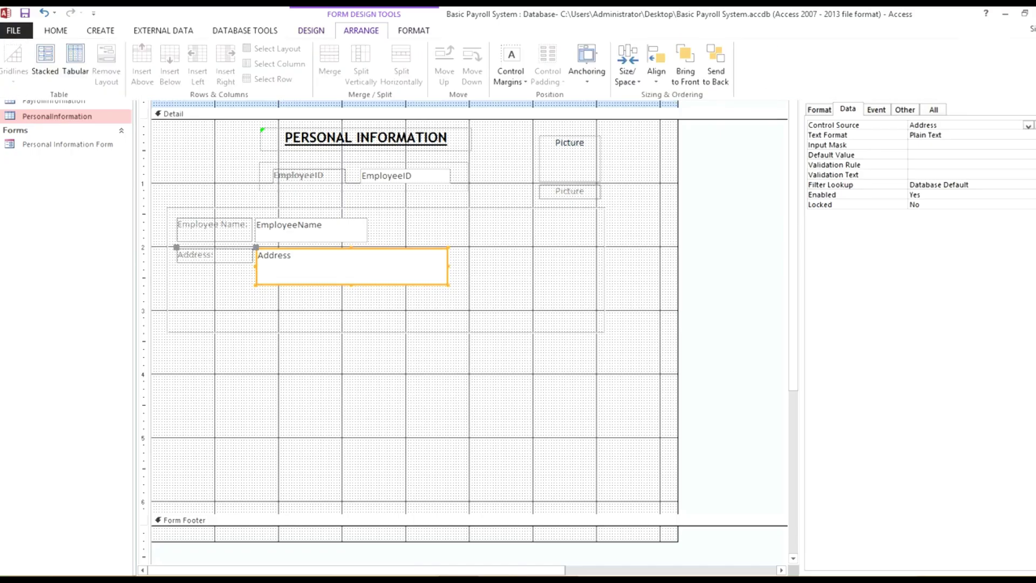
{"action": "left_click", "coordinate": [55, 31]}
{"action": "left_click", "coordinate": [144, 67]}
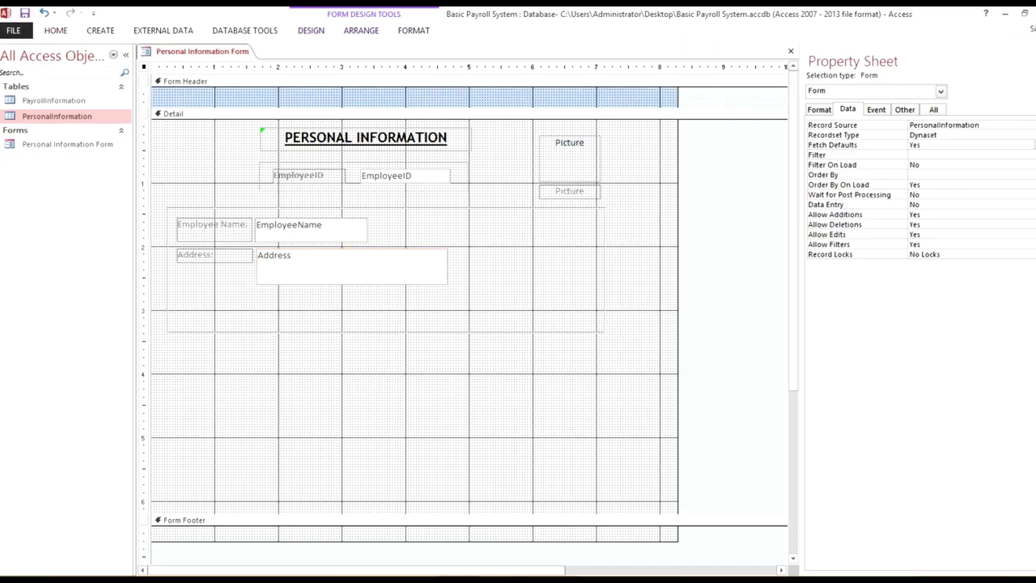
- Add the Age field below Address inside the rectangle, lining its text box up with those above, and select its label and box
{"action": "left_click", "coordinate": [311, 31]}
{"action": "left_click", "coordinate": [767, 64]}
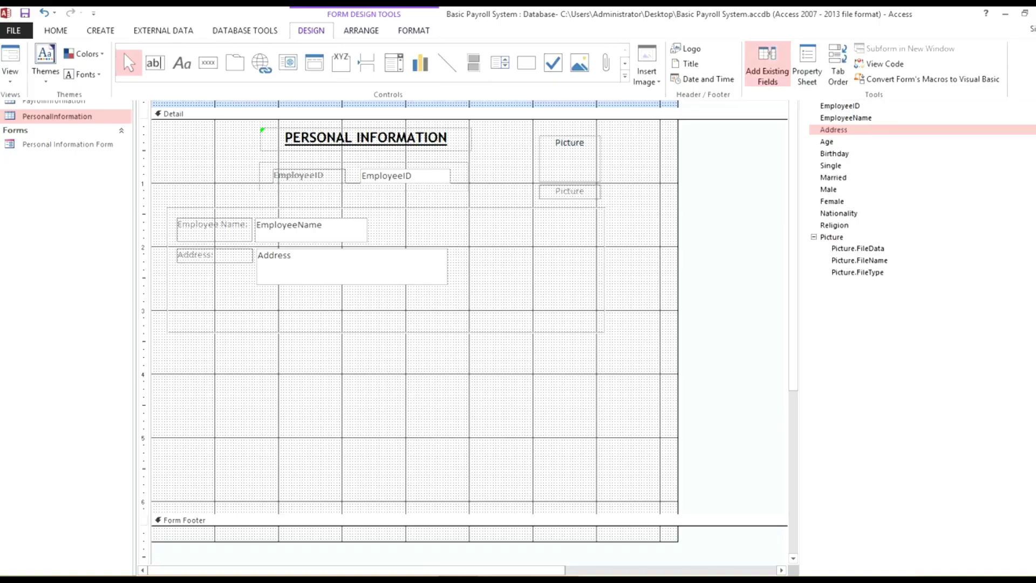
{"action": "left_click", "coordinate": [826, 142]}
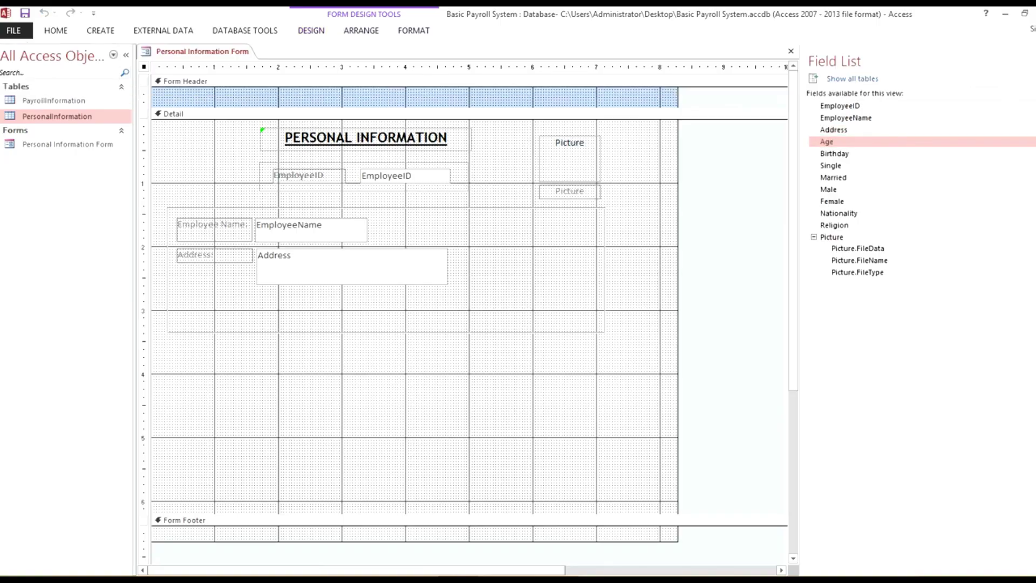
{"action": "left_click_drag", "start_coordinate": [827, 141], "coordinate": [256, 294]}
{"action": "left_click_drag", "start_coordinate": [193, 314], "coordinate": [278, 304]}
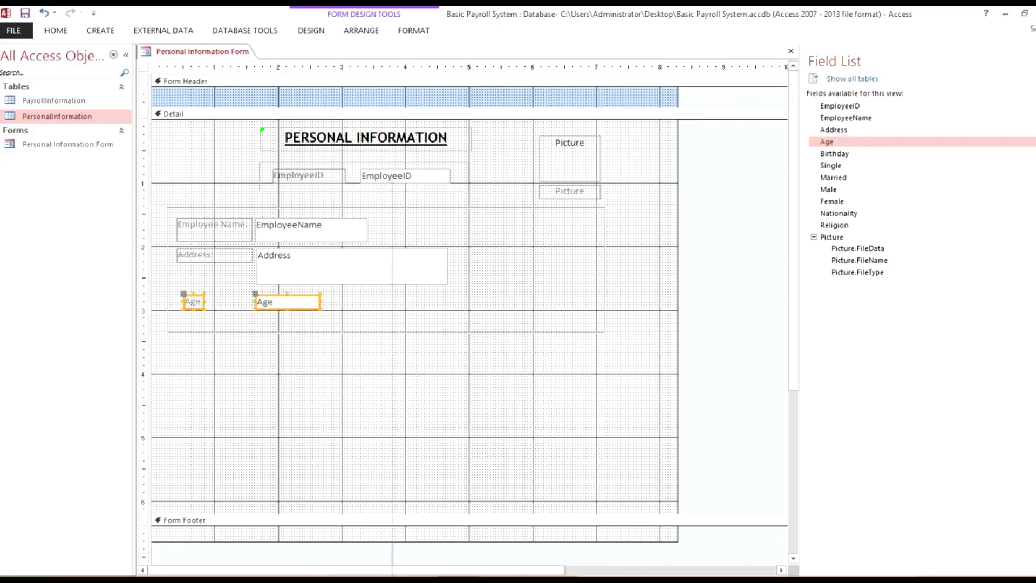
- Apply a stacked layout to the Age label and text box and shift the group slightly to the right
{"action": "right_click", "coordinate": [280, 303]}
{"action": "mouse_move", "coordinate": [324, 331]}
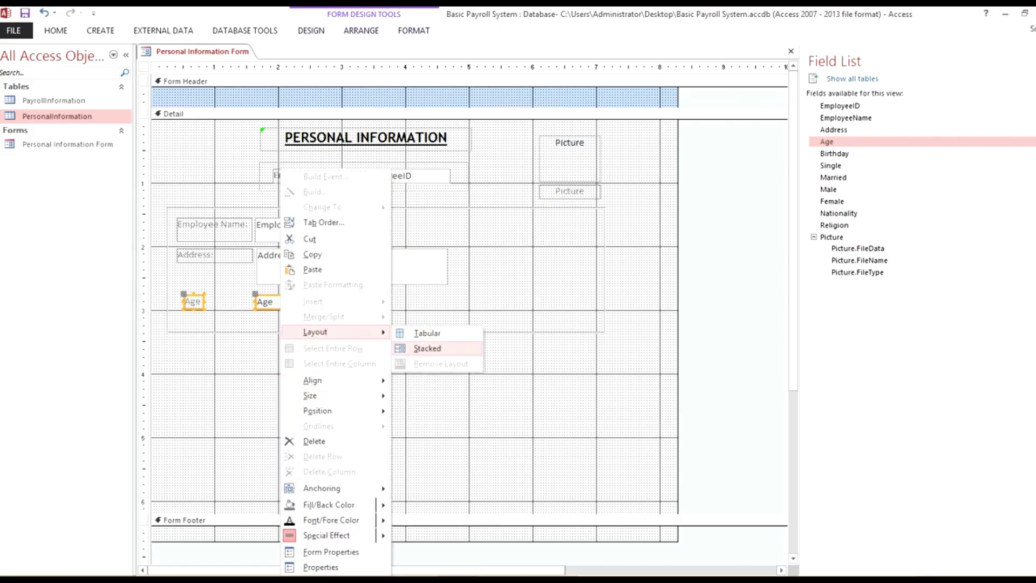
{"action": "left_click", "coordinate": [429, 348]}
{"action": "left_click_drag", "start_coordinate": [173, 289], "coordinate": [197, 288]}
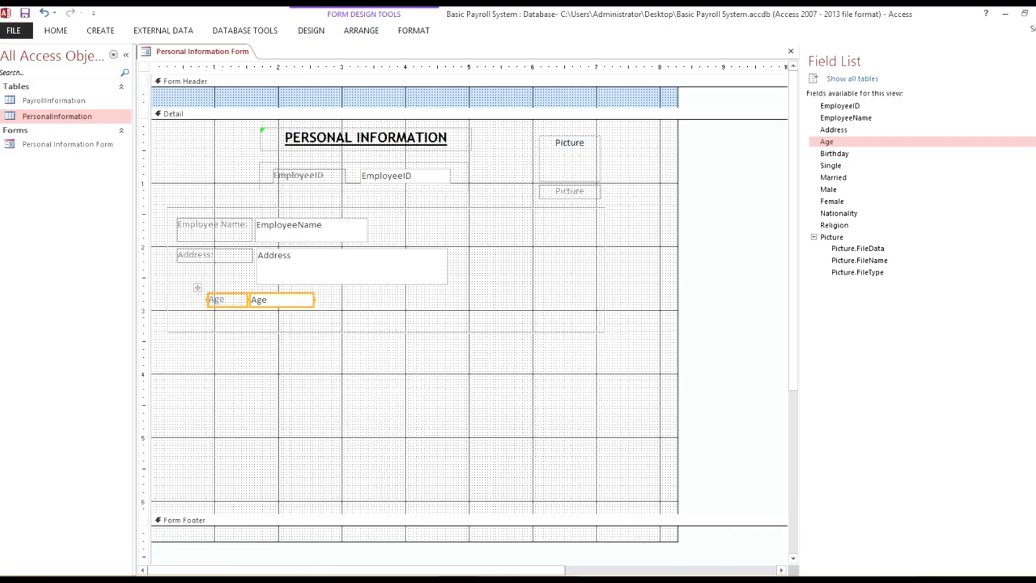
- Left-align the Age label with the Address label above it
{"action": "left_click", "coordinate": [227, 350]}
{"action": "left_click", "coordinate": [216, 255]}
{"action": "left_click", "coordinate": [218, 300], "text": "shift"}
{"action": "right_click", "coordinate": [218, 300]}
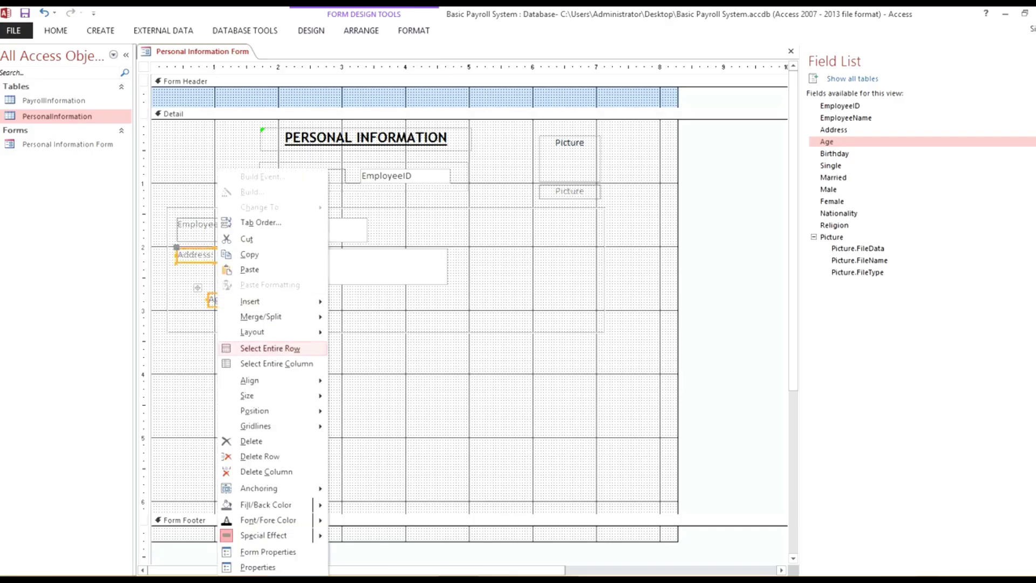
{"action": "mouse_move", "coordinate": [281, 380]}
{"action": "left_click", "coordinate": [351, 381]}
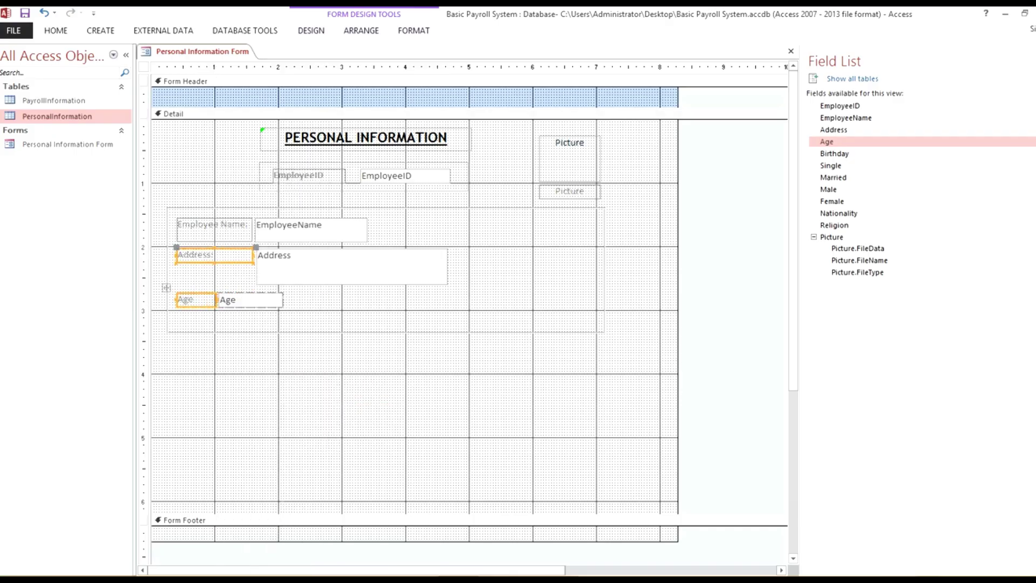
- Size the Address and Age labels to the widest so that both have the same width
{"action": "right_click", "coordinate": [195, 300]}
{"action": "mouse_move", "coordinate": [242, 396]}
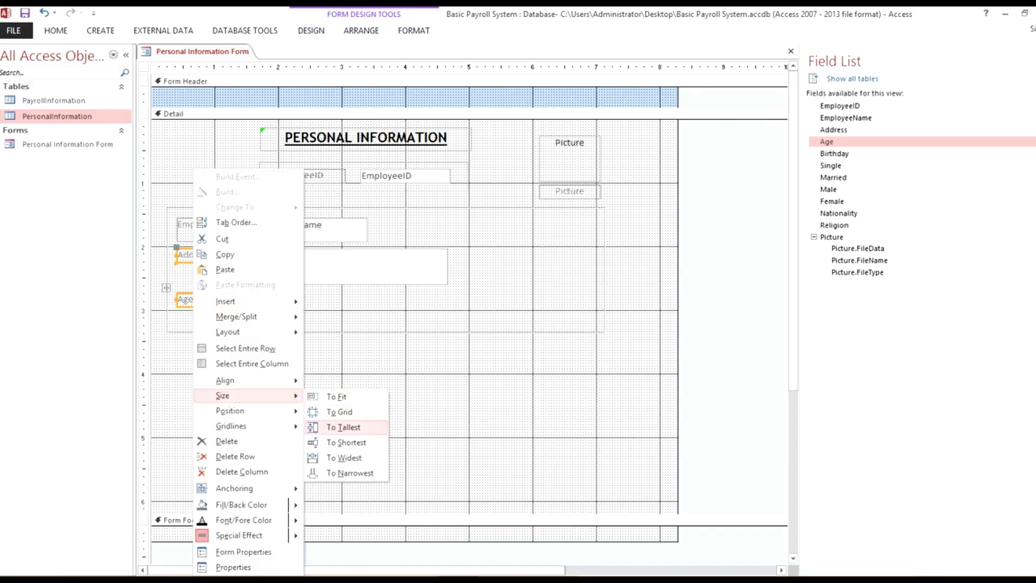
{"action": "left_click", "coordinate": [345, 457]}
{"action": "left_click", "coordinate": [323, 388]}
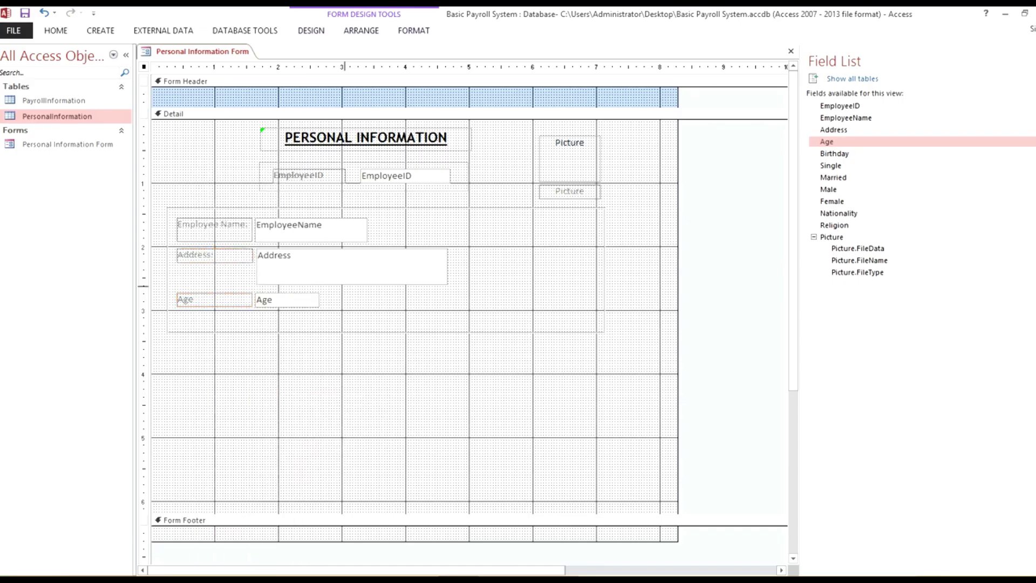
- Extend the bottom edge of the rectangle around the employee fields slightly downward
{"action": "left_click", "coordinate": [288, 300]}
{"action": "left_click", "coordinate": [323, 372]}
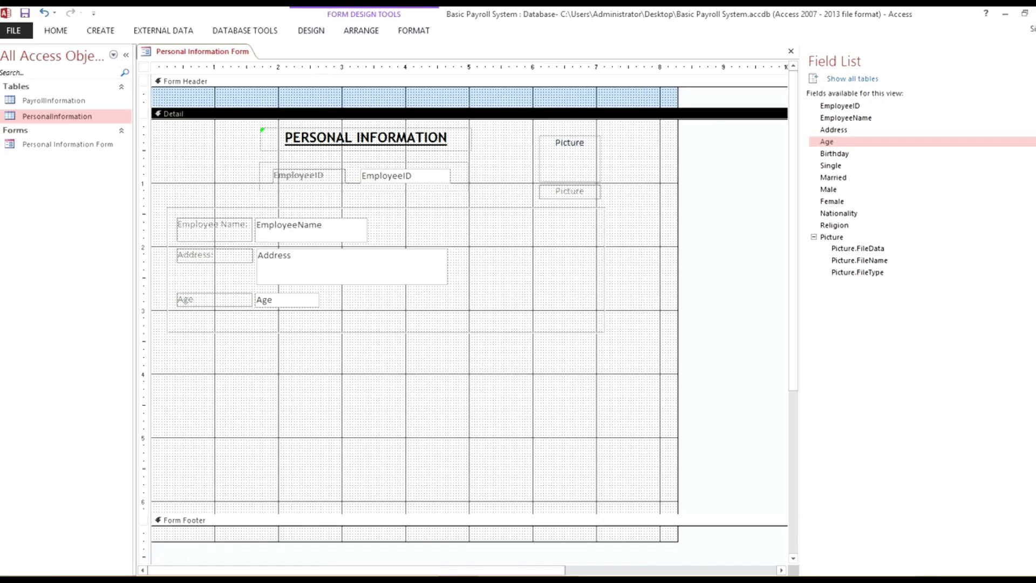
{"action": "left_click", "coordinate": [386, 331]}
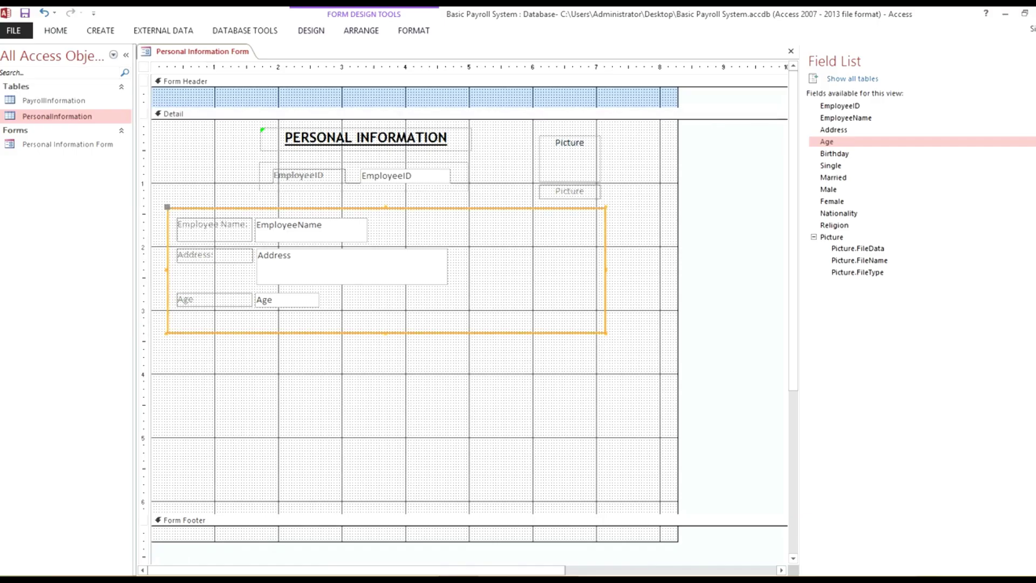
{"action": "left_click_drag", "start_coordinate": [385, 333], "coordinate": [385, 344]}
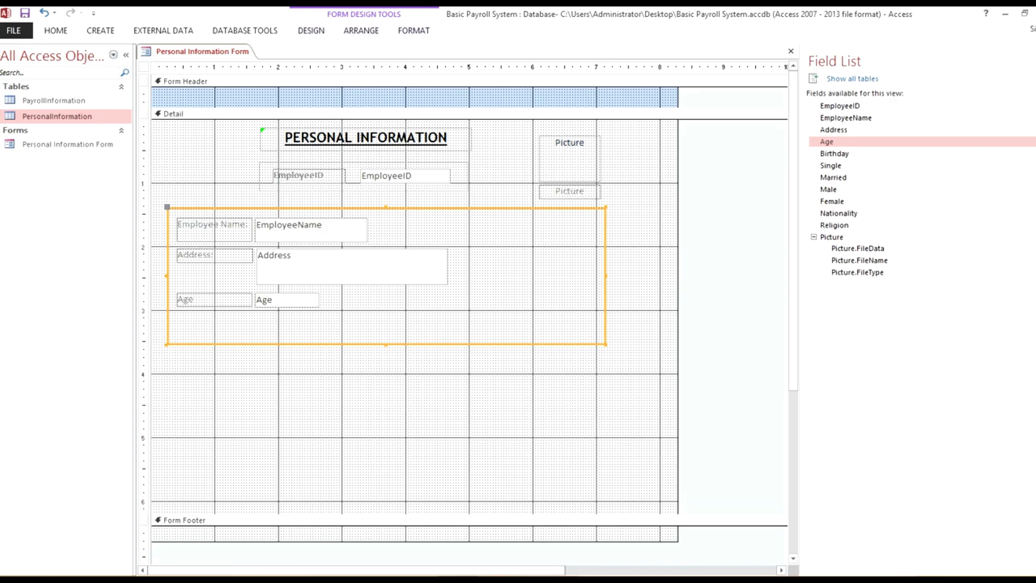
- Change the Age label's caption to "Age:"
{"action": "left_click", "coordinate": [197, 299]}
{"action": "left_click", "coordinate": [198, 300]}
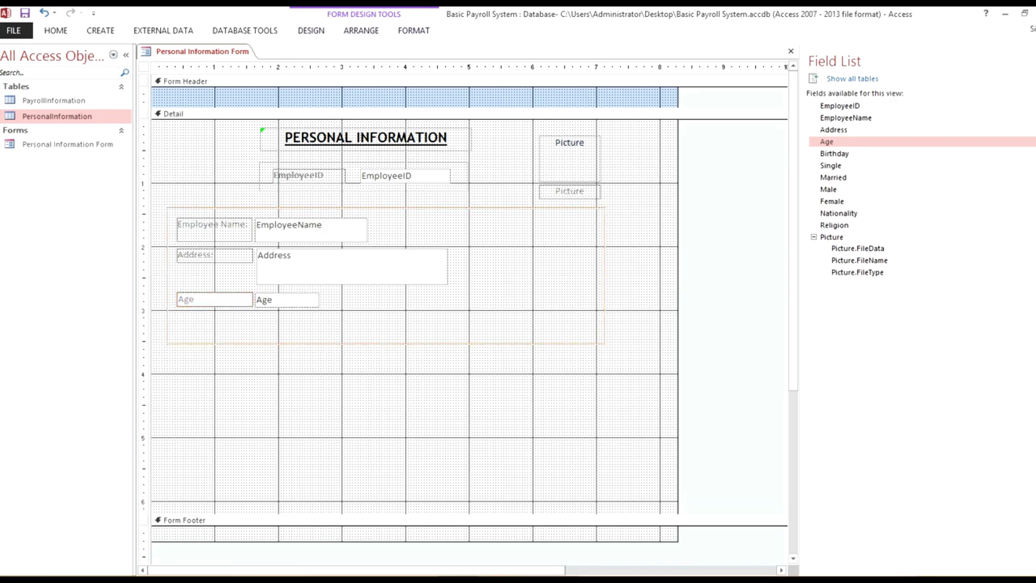
{"action": "type", "text": ":"}
{"action": "left_click", "coordinate": [389, 326]}
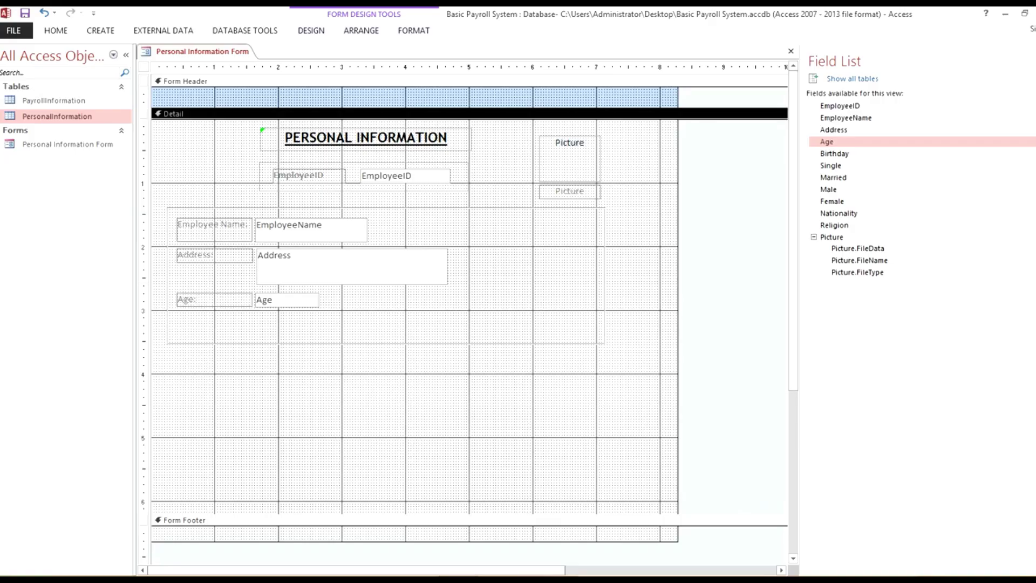
- Add the Birthday field below Age inside the rectangle and put its label and text box in a stacked layout
{"action": "left_click", "coordinate": [834, 154]}
{"action": "left_click_drag", "start_coordinate": [835, 154], "coordinate": [294, 319]}
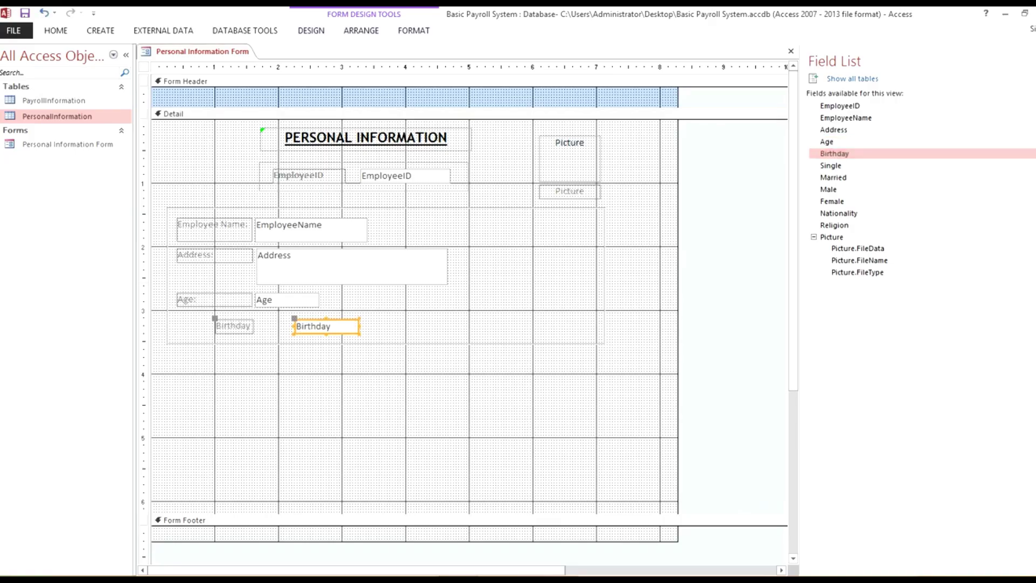
{"action": "left_click", "coordinate": [232, 325], "text": "shift"}
{"action": "right_click", "coordinate": [229, 326]}
{"action": "mouse_move", "coordinate": [257, 396]}
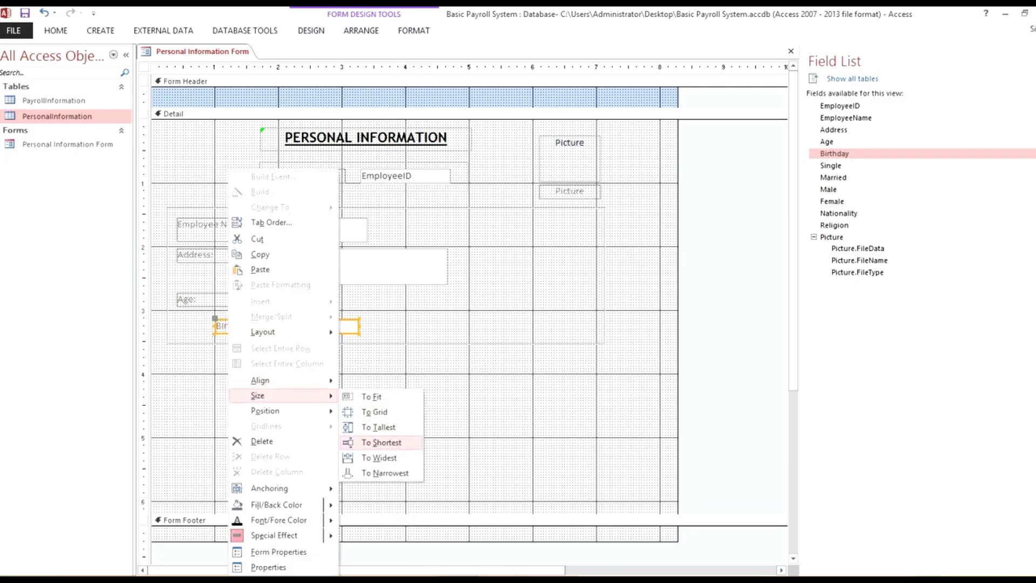
{"action": "mouse_move", "coordinate": [263, 332]}
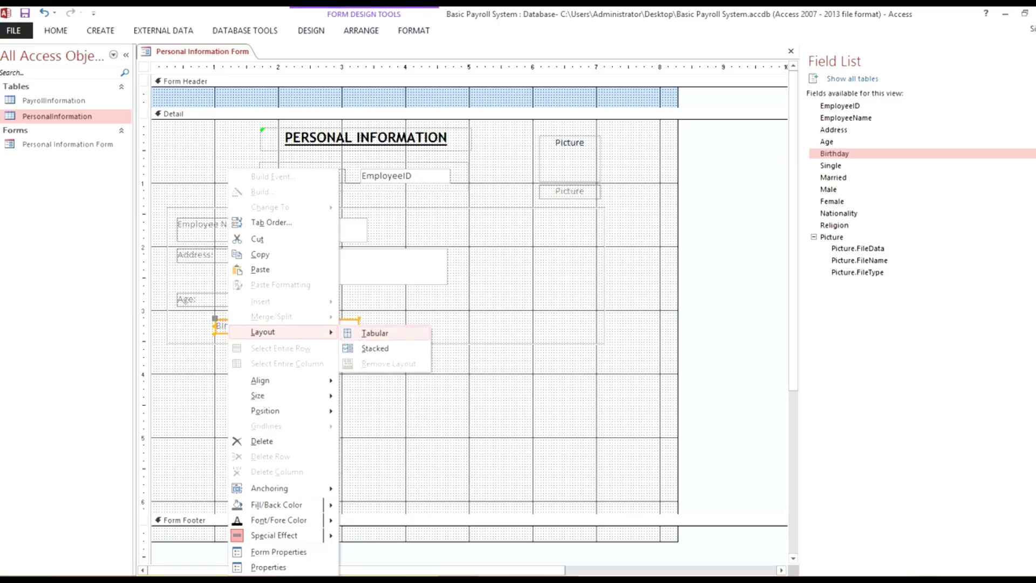
{"action": "left_click", "coordinate": [375, 348]}
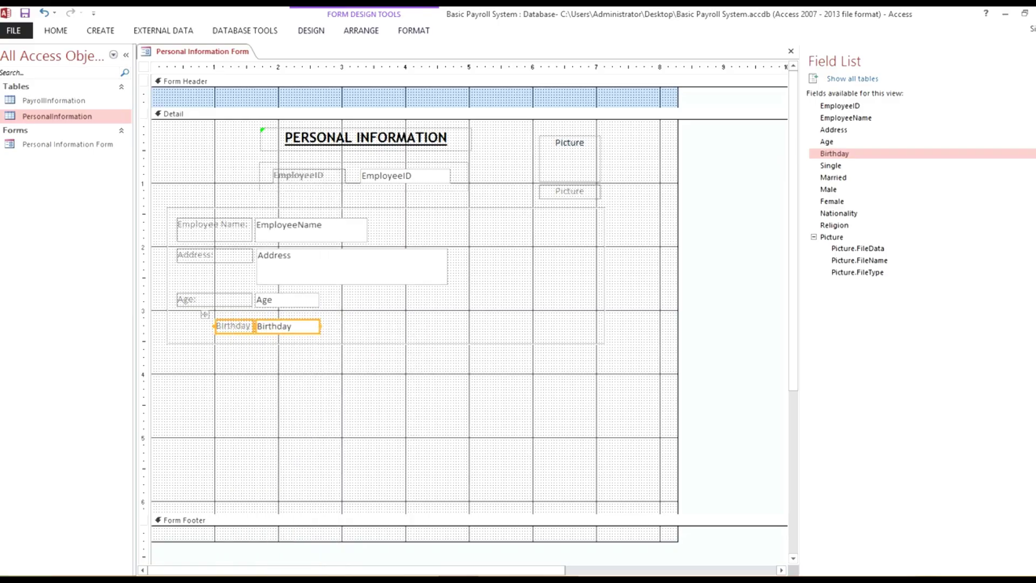
- Move the Age label and text box up slightly, closer to the Address row
{"action": "left_click", "coordinate": [287, 300]}
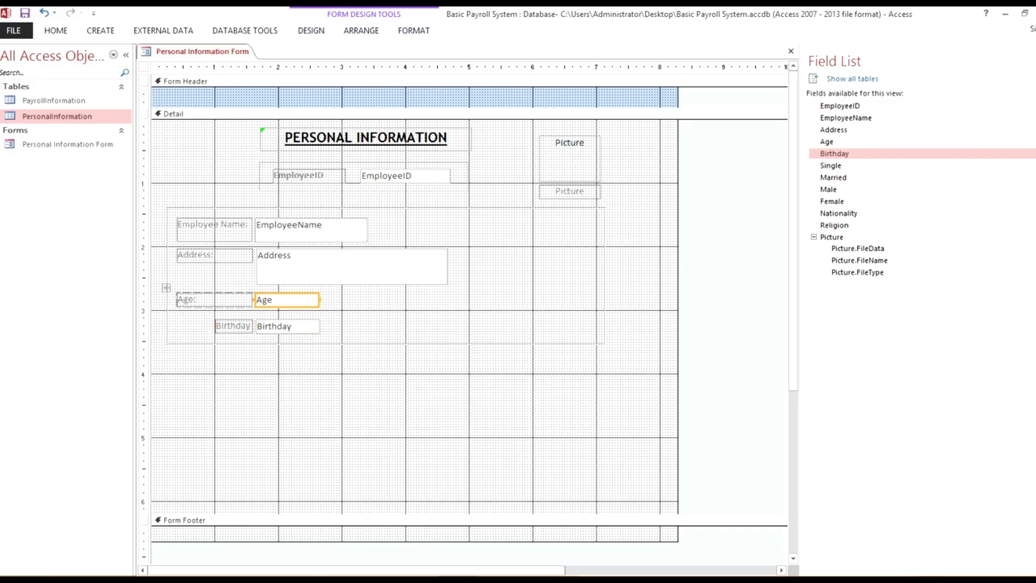
{"action": "left_click", "coordinate": [377, 310]}
{"action": "left_click", "coordinate": [287, 300]}
{"action": "left_click_drag", "start_coordinate": [287, 300], "coordinate": [288, 297]}
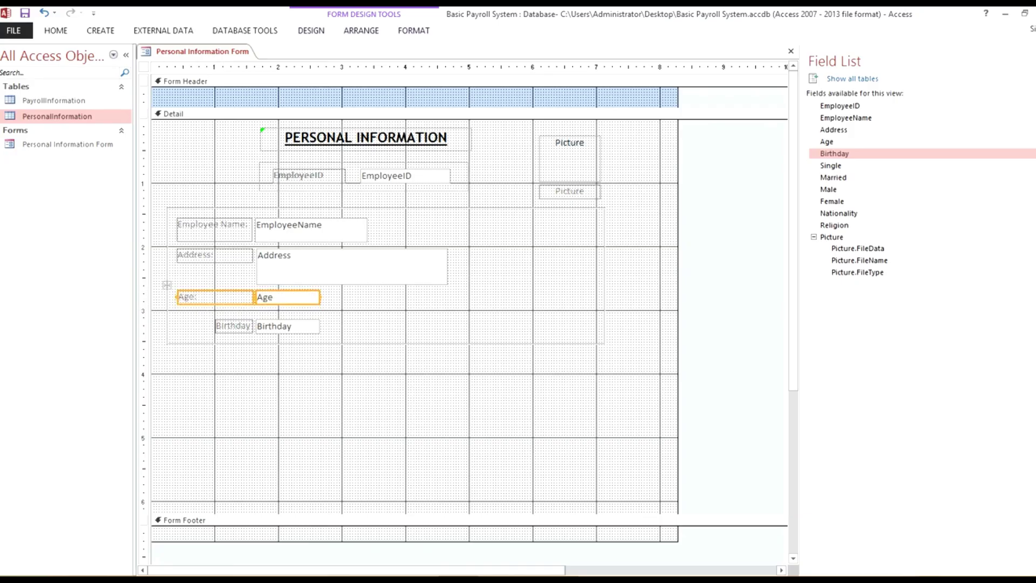
- Left-align the Birthday label with the Age label above it
{"action": "left_click", "coordinate": [234, 326]}
{"action": "left_click", "coordinate": [222, 296], "text": "shift"}
{"action": "right_click", "coordinate": [222, 296]}
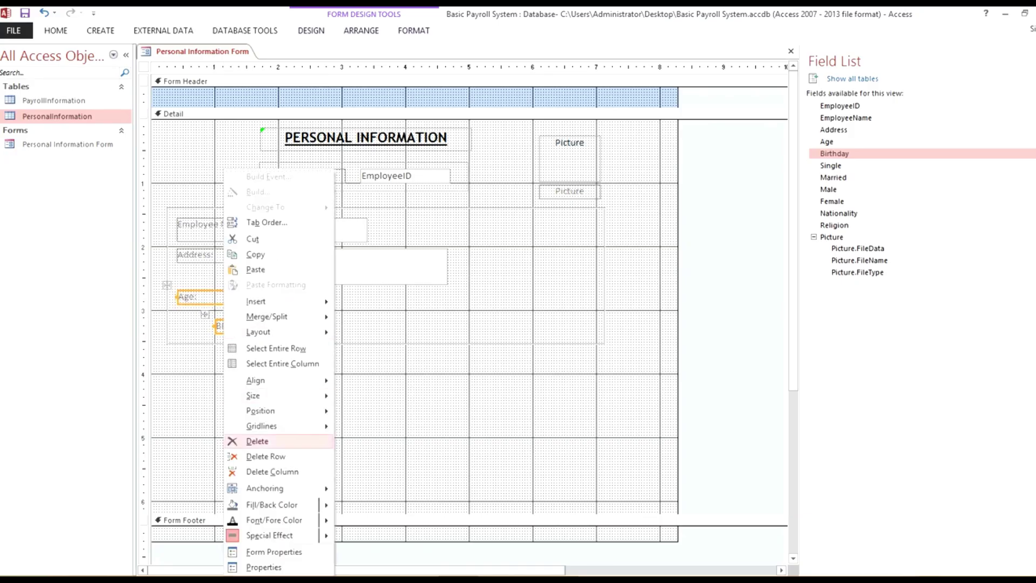
{"action": "mouse_move", "coordinate": [259, 379]}
{"action": "left_click", "coordinate": [360, 380]}
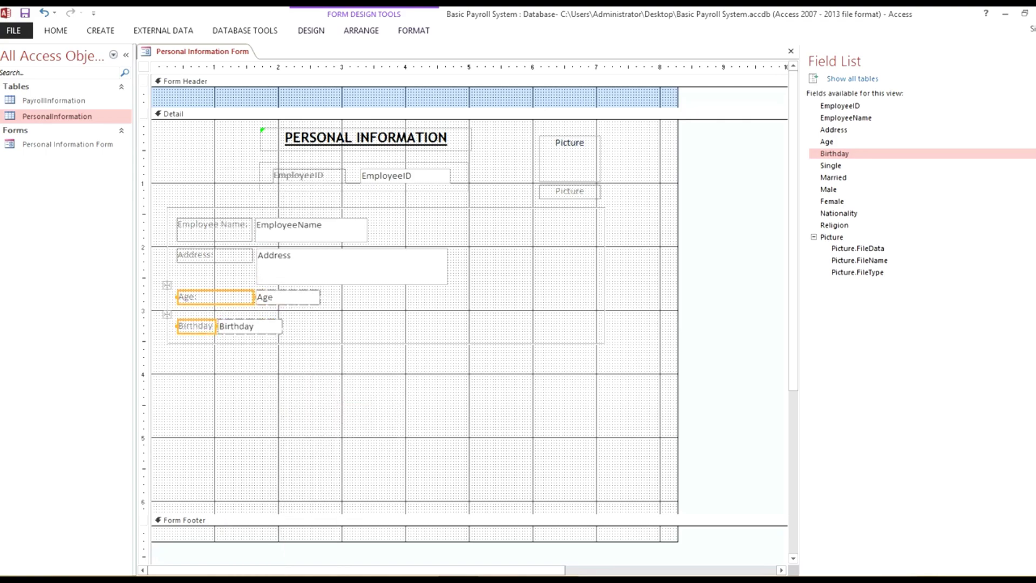
{"action": "left_click", "coordinate": [250, 326], "text": "shift"}
{"action": "left_click", "coordinate": [316, 358]}
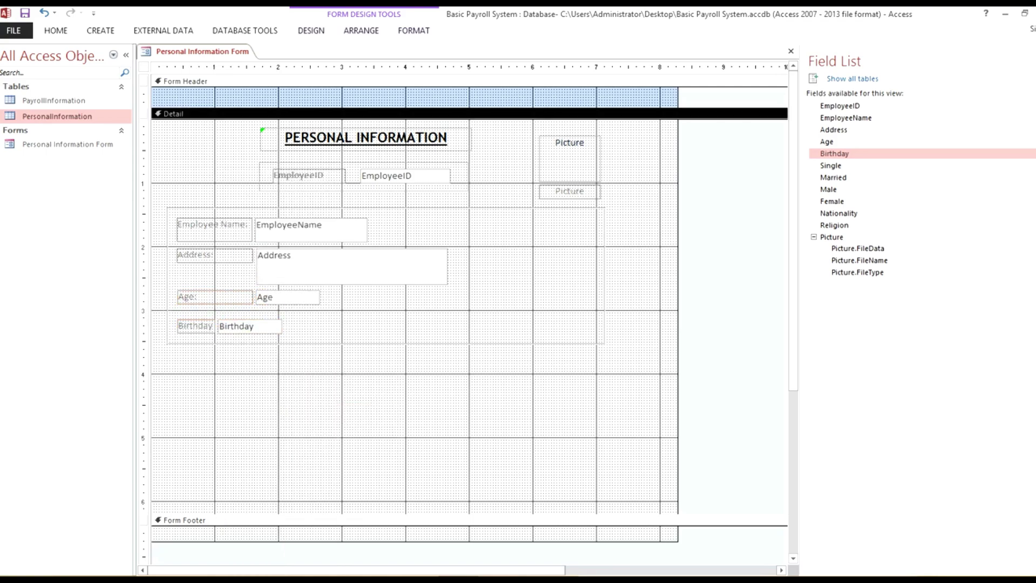
- Size the Age and Birthday labels to the widest so that both have the same width
{"action": "left_click", "coordinate": [222, 296]}
{"action": "left_click", "coordinate": [194, 325], "text": "shift"}
{"action": "right_click", "coordinate": [194, 325]}
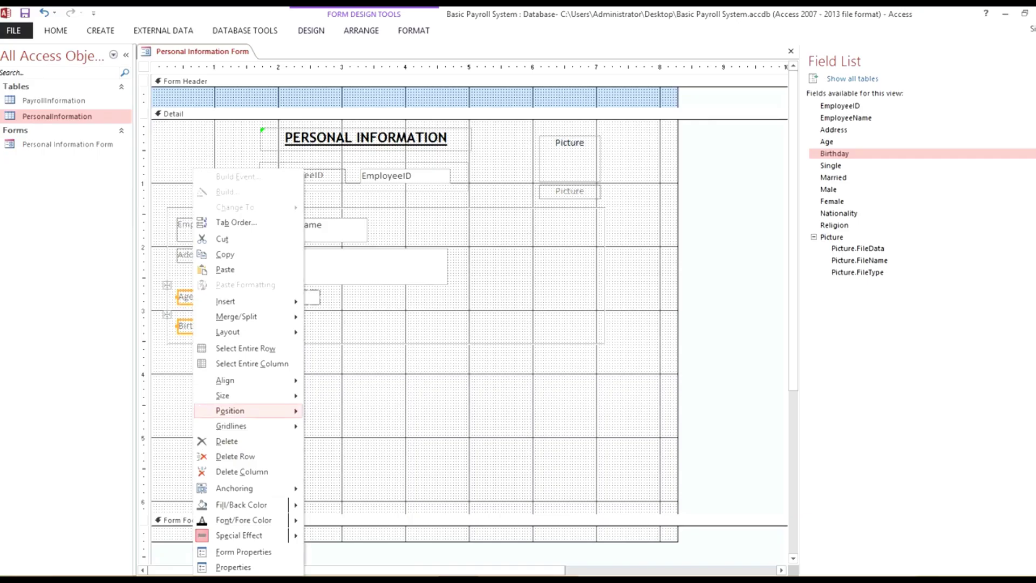
{"action": "mouse_move", "coordinate": [248, 396]}
{"action": "left_click", "coordinate": [349, 473]}
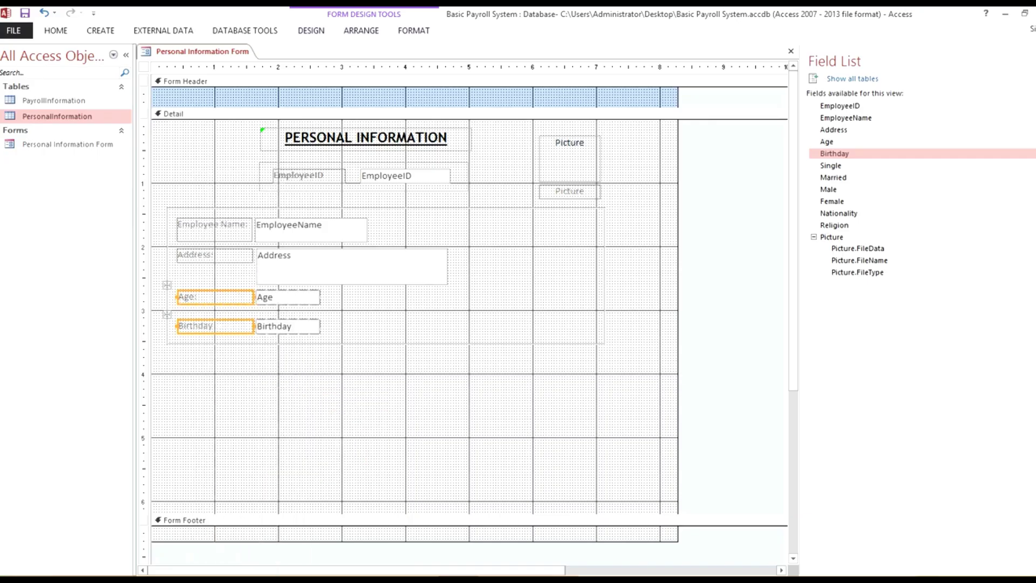
{"action": "left_click", "coordinate": [335, 372]}
- Move the Birthday label and text box up closer to the Age row, keeping them lined up with the fields above
{"action": "left_click", "coordinate": [288, 326]}
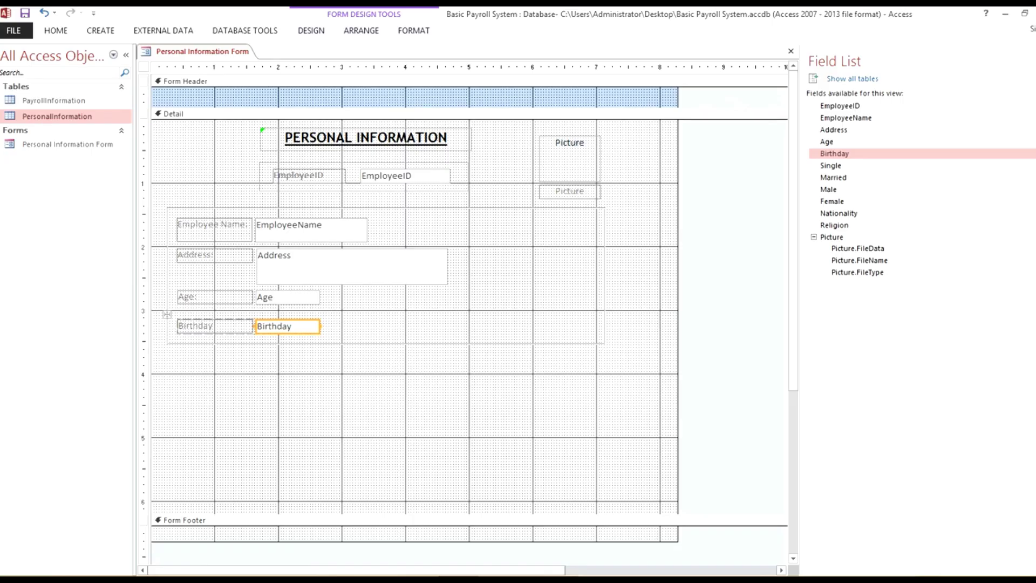
{"action": "left_click", "coordinate": [360, 372]}
{"action": "left_click", "coordinate": [143, 320]}
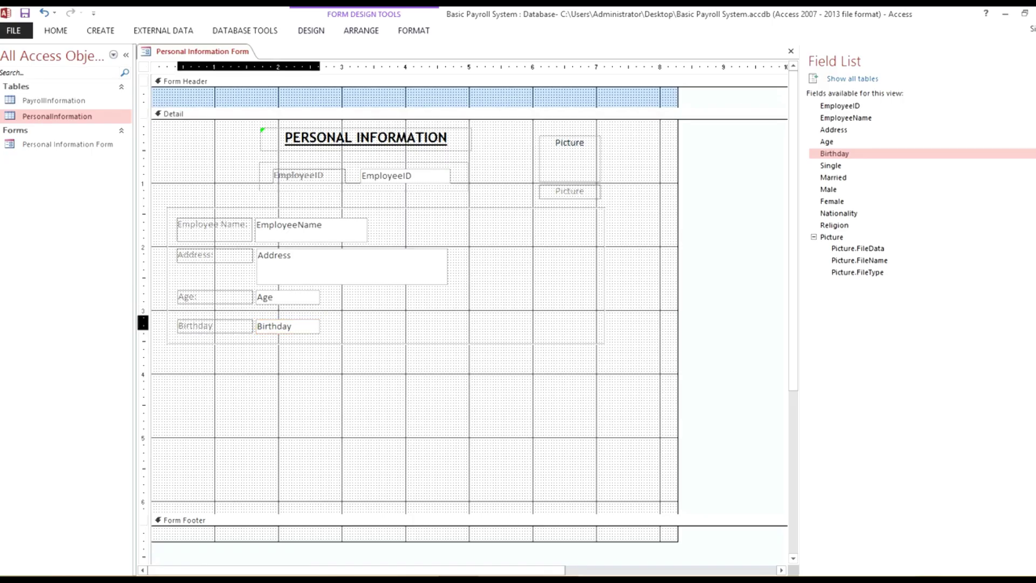
{"action": "left_click_drag", "start_coordinate": [288, 326], "coordinate": [290, 320]}
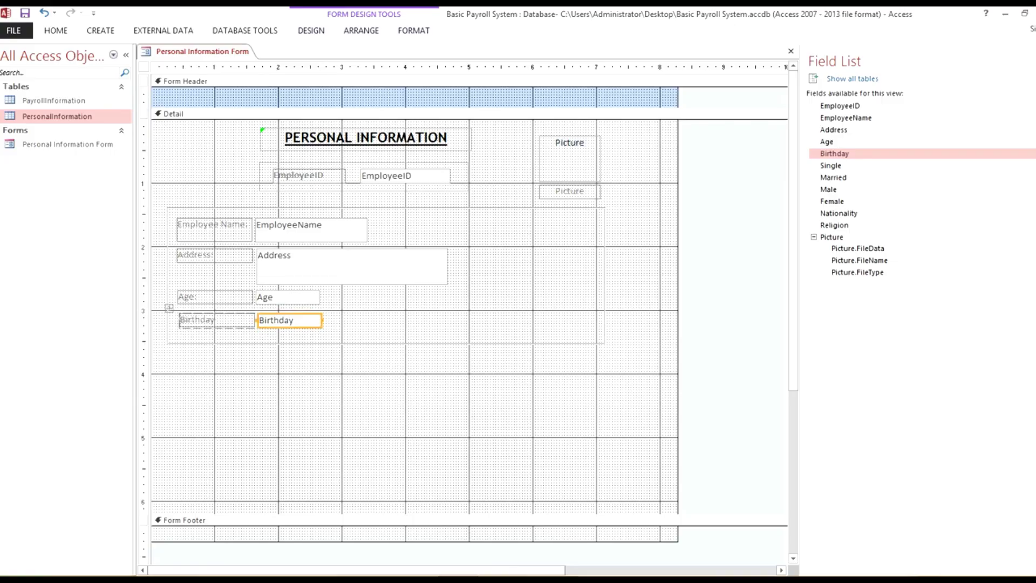
{"action": "left_click_drag", "start_coordinate": [225, 337], "coordinate": [281, 318]}
{"action": "key", "text": "Up"}
{"action": "key", "text": "Left"}
{"action": "key", "text": "Left"}
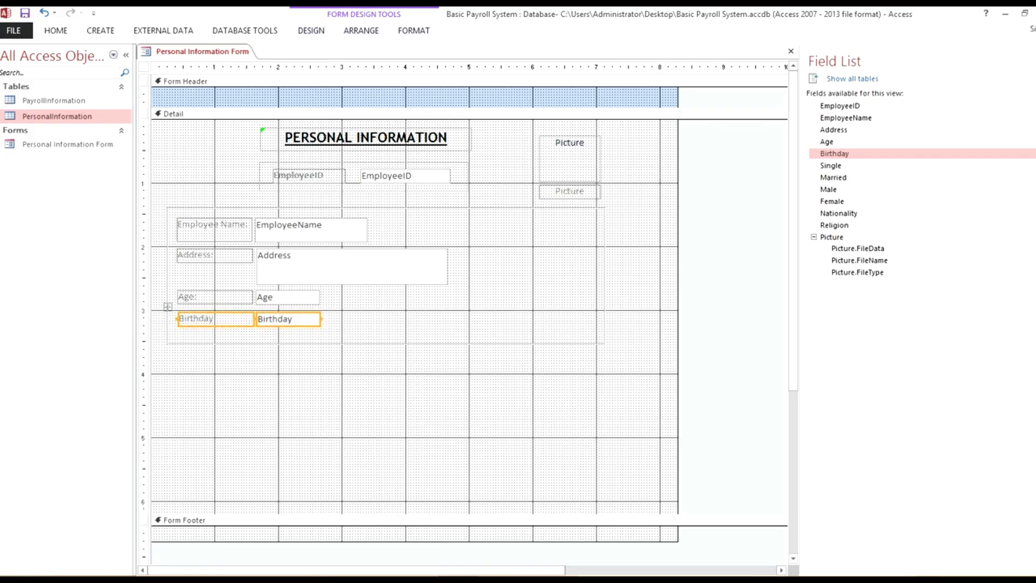
- Widen the Birthday text box slightly by extending its right edge
{"action": "left_click", "coordinate": [363, 325]}
{"action": "left_click", "coordinate": [289, 319]}
{"action": "left_click_drag", "start_coordinate": [321, 319], "coordinate": [327, 319]}
{"action": "left_click", "coordinate": [296, 319]}
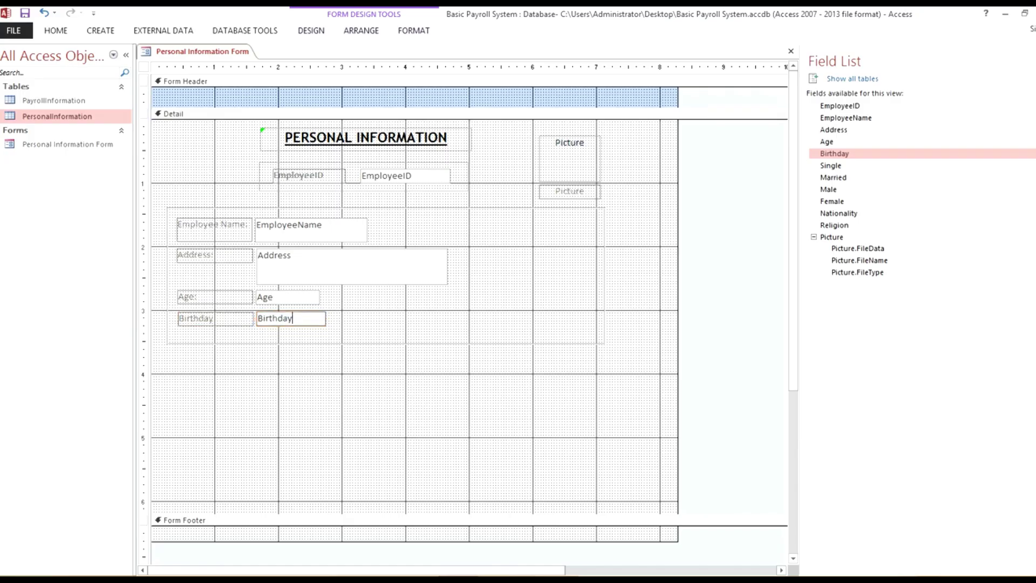
{"action": "key", "text": "Escape"}
{"action": "left_click_drag", "start_coordinate": [326, 318], "coordinate": [332, 318]}
{"action": "left_click", "coordinate": [365, 324]}
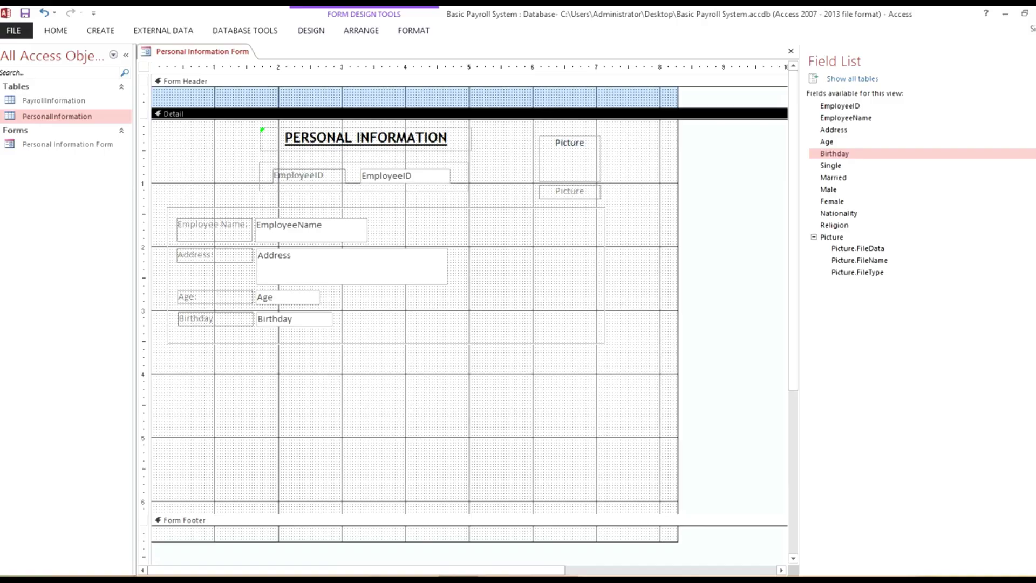
- Widen the rectangle around the employee fields slightly to the right
{"action": "left_click", "coordinate": [352, 267]}
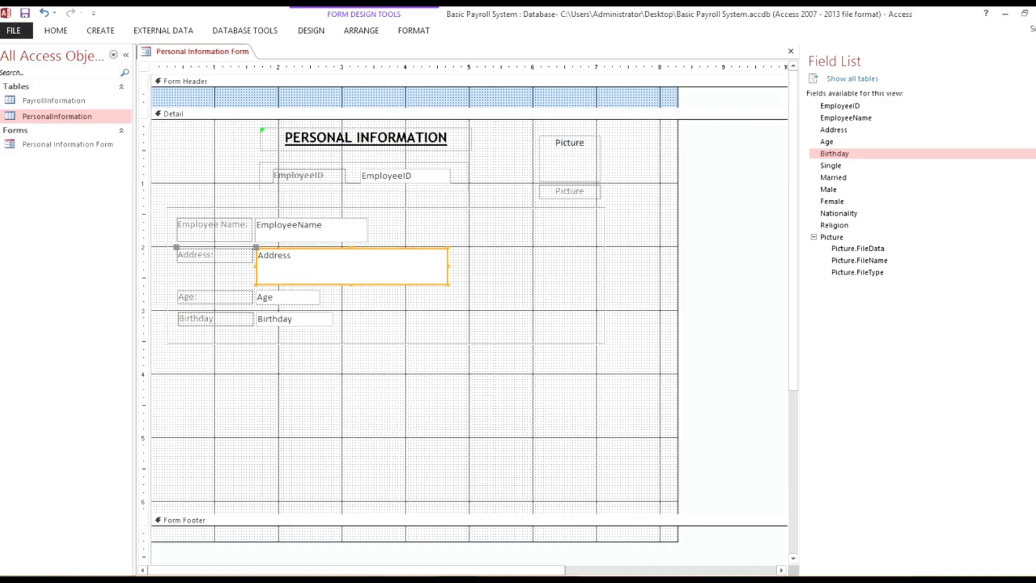
{"action": "left_click", "coordinate": [386, 344]}
{"action": "left_click_drag", "start_coordinate": [605, 275], "coordinate": [609, 275]}
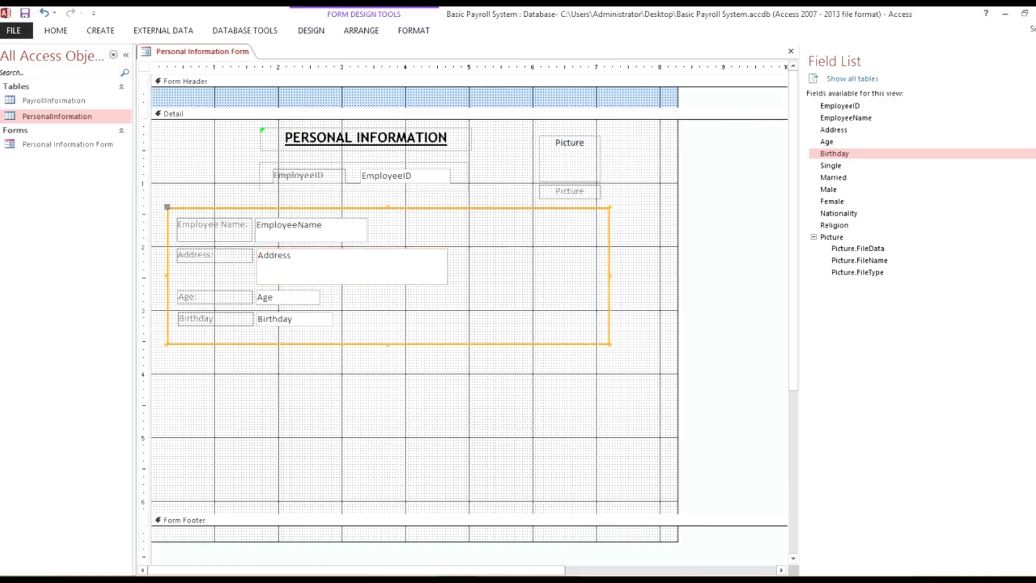
{"action": "left_click", "coordinate": [637, 243]}
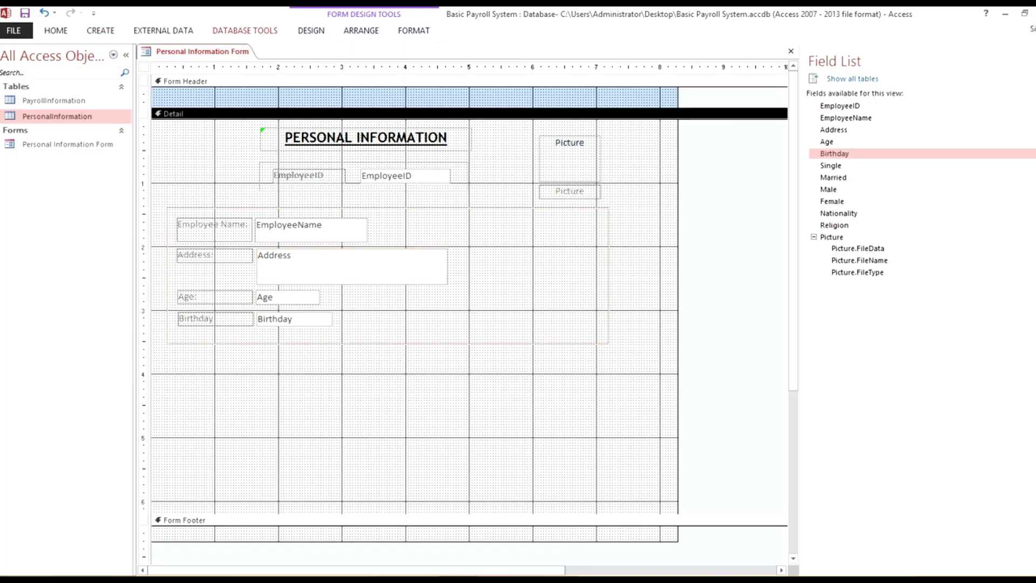
- Add a label reading "Status" inside the rectangle, to the right of the EmployeeName text box
{"action": "left_click", "coordinate": [311, 30]}
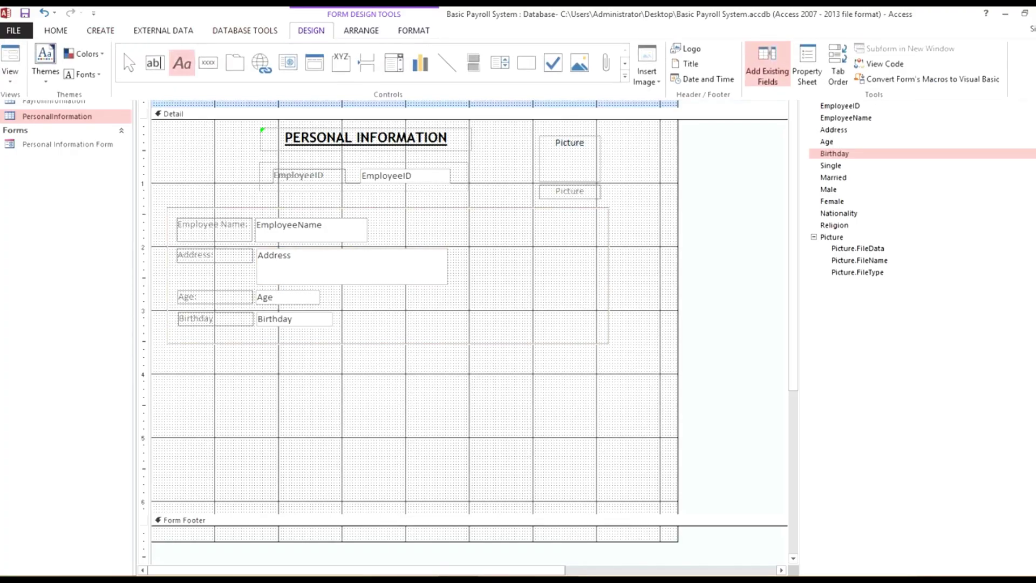
{"action": "left_click", "coordinate": [182, 63]}
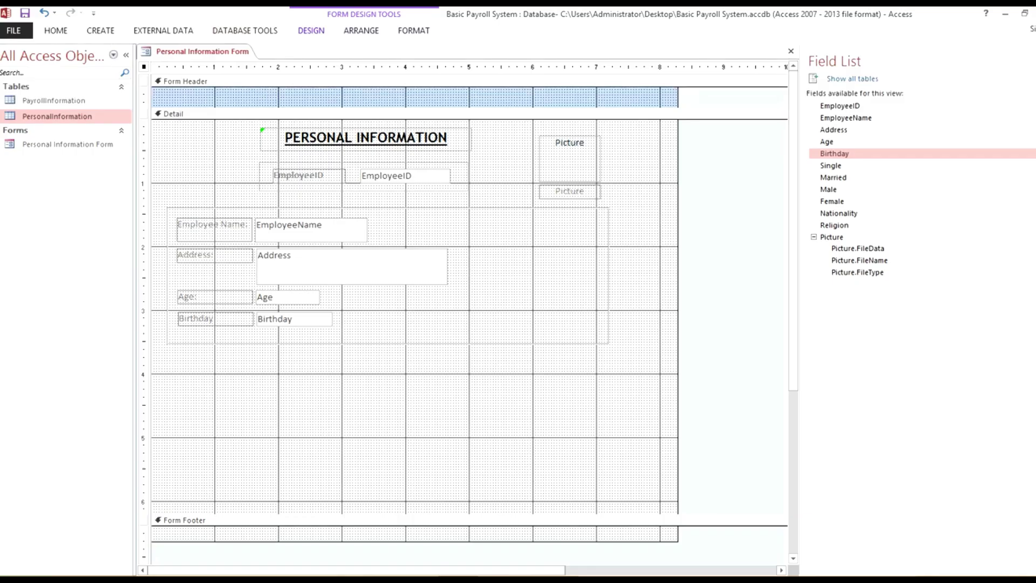
{"action": "left_click_drag", "start_coordinate": [463, 220], "coordinate": [505, 233]}
{"action": "type", "text": "Status"}
{"action": "left_click", "coordinate": [492, 249]}
- Ignore the unassociated-label error flagged on the Status label
{"action": "left_click", "coordinate": [484, 227]}
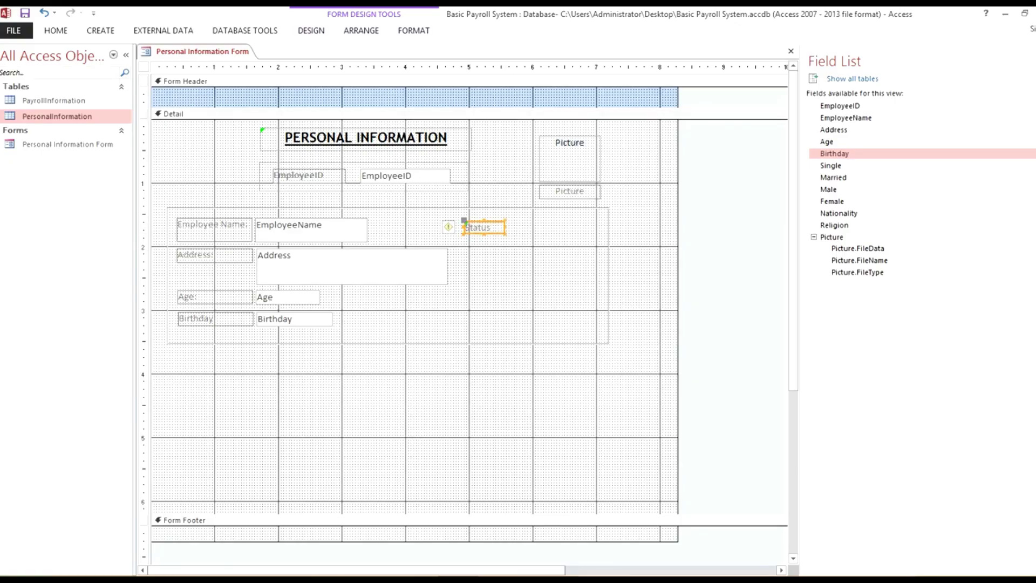
{"action": "left_click", "coordinate": [495, 258]}
{"action": "left_click", "coordinate": [484, 227]}
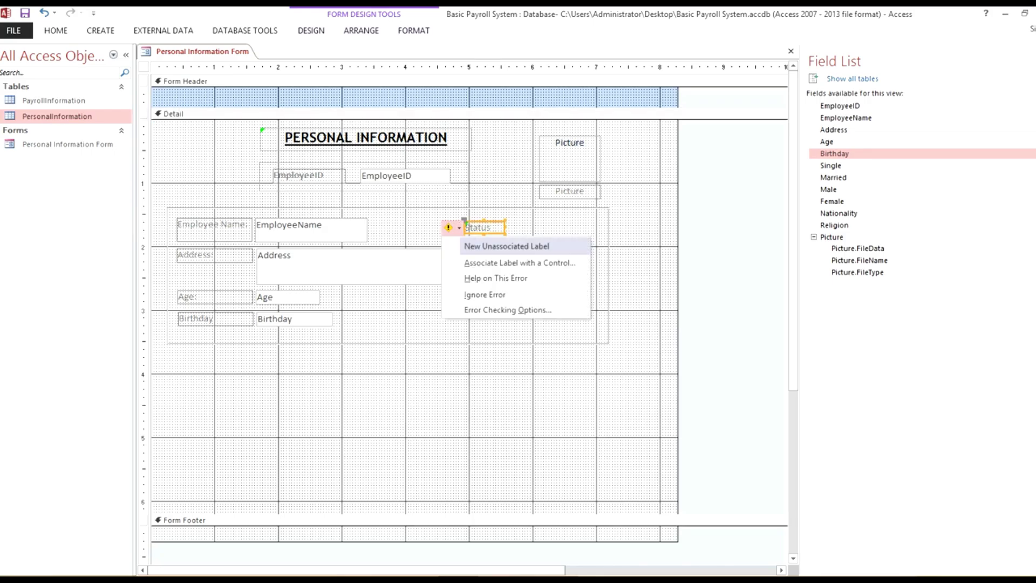
{"action": "left_click", "coordinate": [453, 227]}
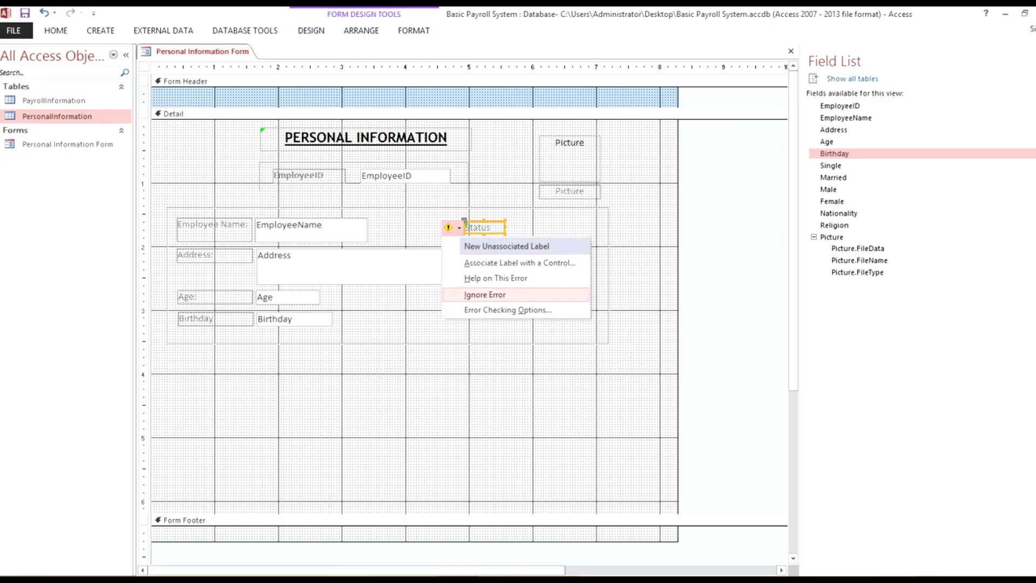
{"action": "left_click", "coordinate": [484, 295]}
{"action": "left_click", "coordinate": [496, 266]}
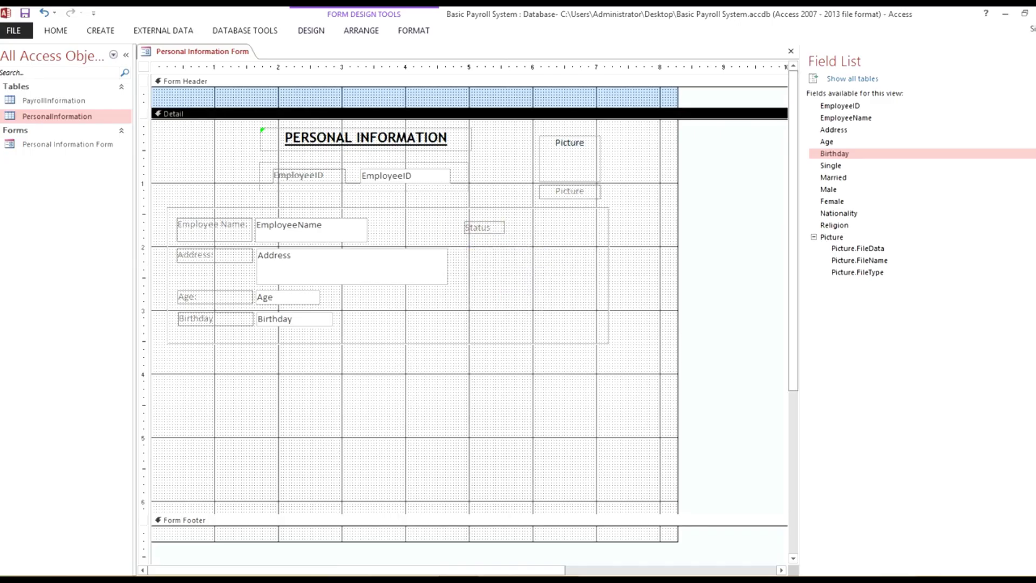
- Add the Single field as a check box with its label, to the right of the Status label
{"action": "left_click", "coordinate": [831, 166]}
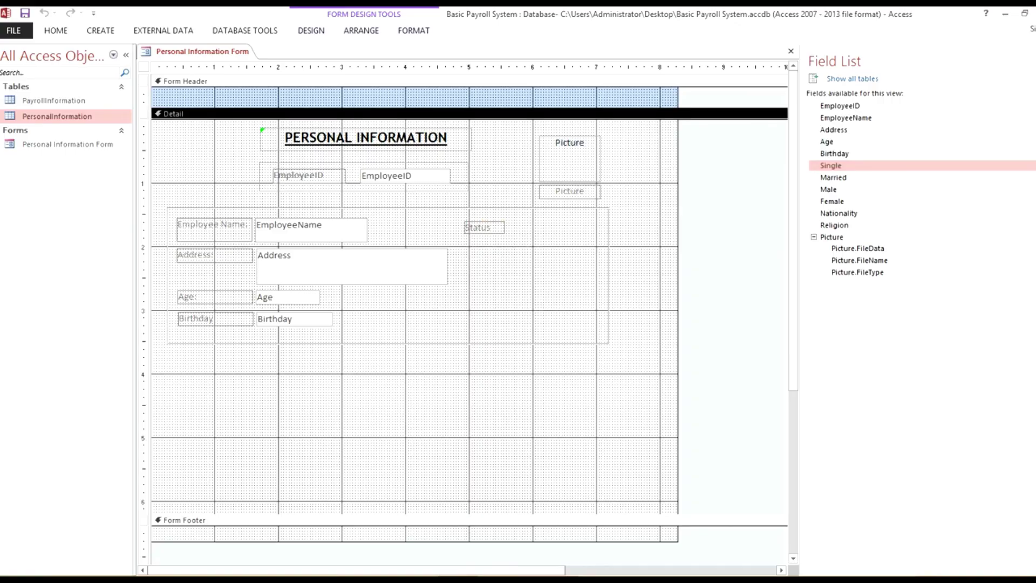
{"action": "mouse_move", "coordinate": [830, 165]}
{"action": "left_mouse_down"}
{"action": "mouse_move", "coordinate": [550, 231]}
{"action": "mouse_move", "coordinate": [561, 240]}
{"action": "mouse_move", "coordinate": [530, 226]}
{"action": "mouse_move", "coordinate": [585, 228]}
{"action": "mouse_move", "coordinate": [537, 229]}
{"action": "left_mouse_up"}
{"action": "left_click", "coordinate": [556, 270]}
{"action": "left_click", "coordinate": [558, 262]}
{"action": "left_click", "coordinate": [551, 229]}
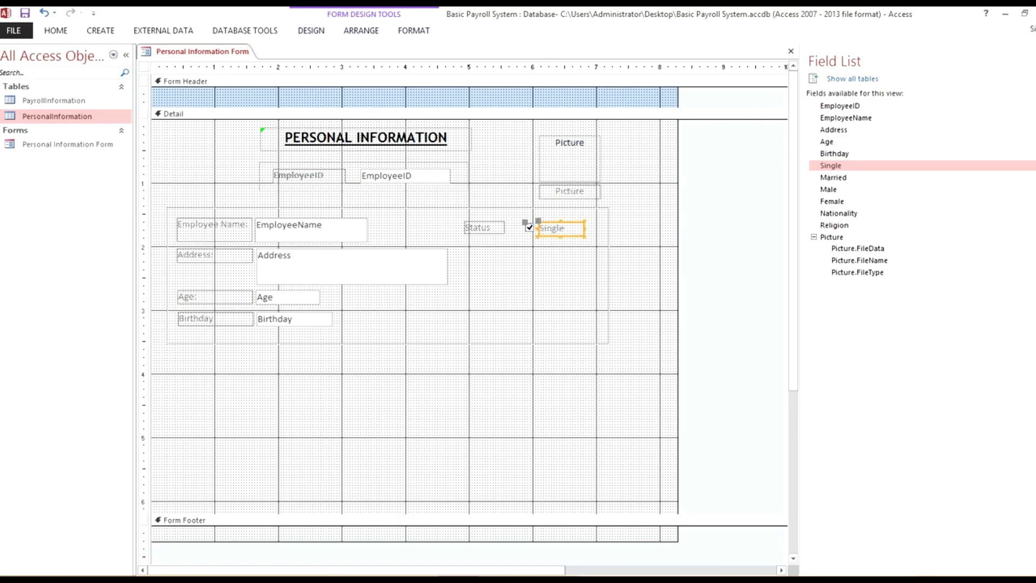
{"action": "left_click", "coordinate": [559, 263]}
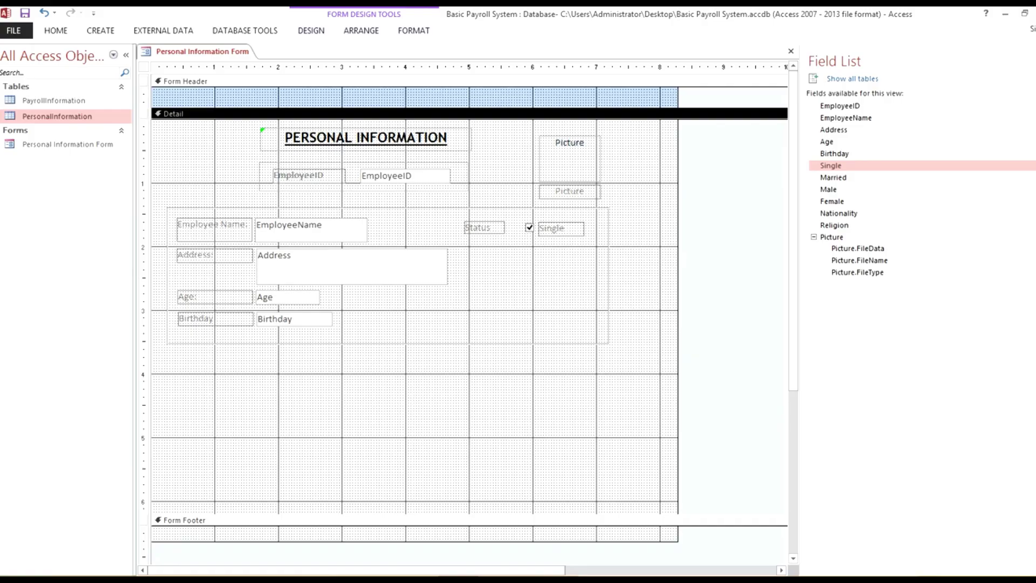
- Add the Married field below Single and left-align the two check boxes
{"action": "left_click", "coordinate": [833, 178]}
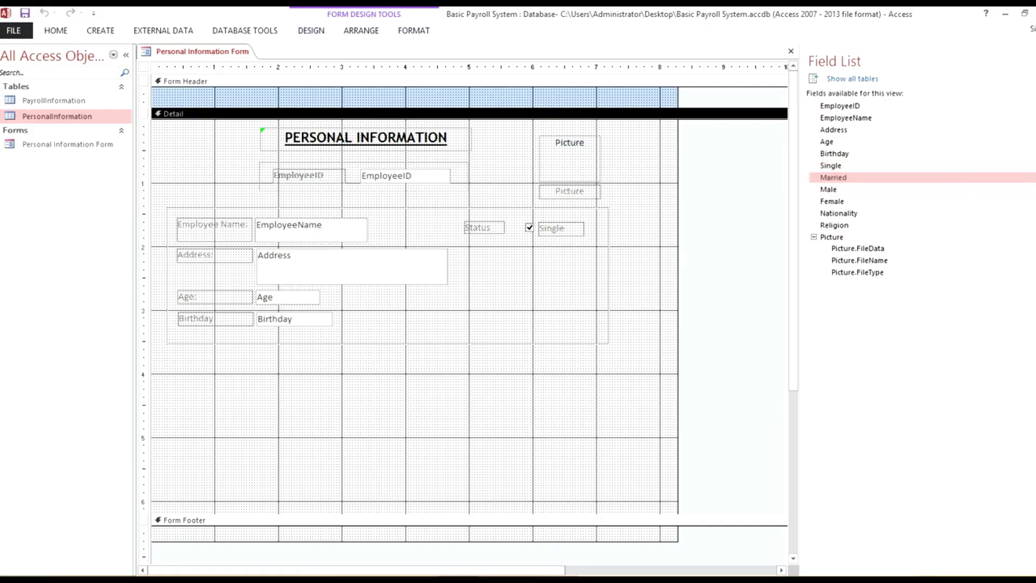
{"action": "left_click_drag", "start_coordinate": [833, 178], "coordinate": [553, 249]}
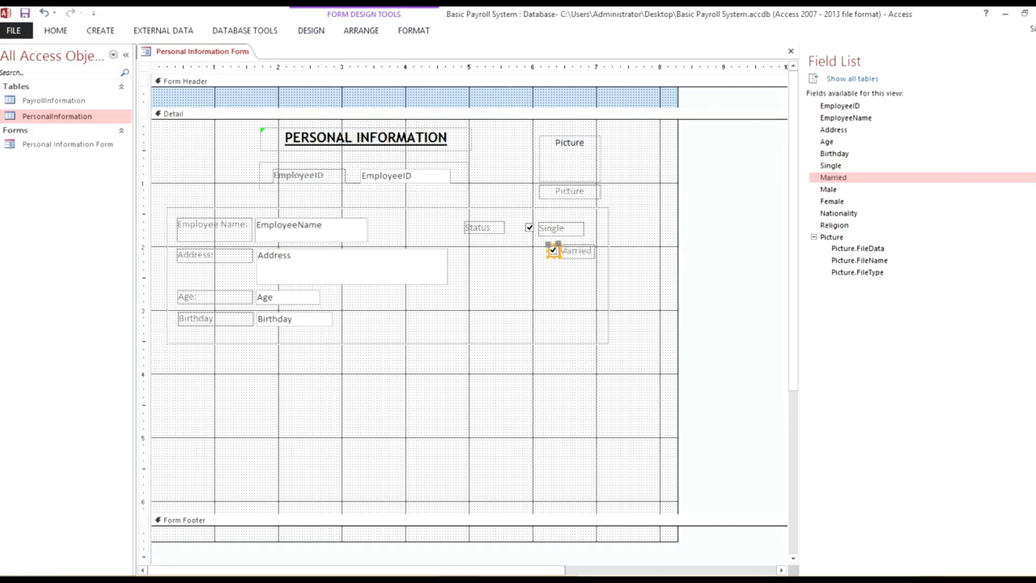
{"action": "right_click", "coordinate": [529, 227]}
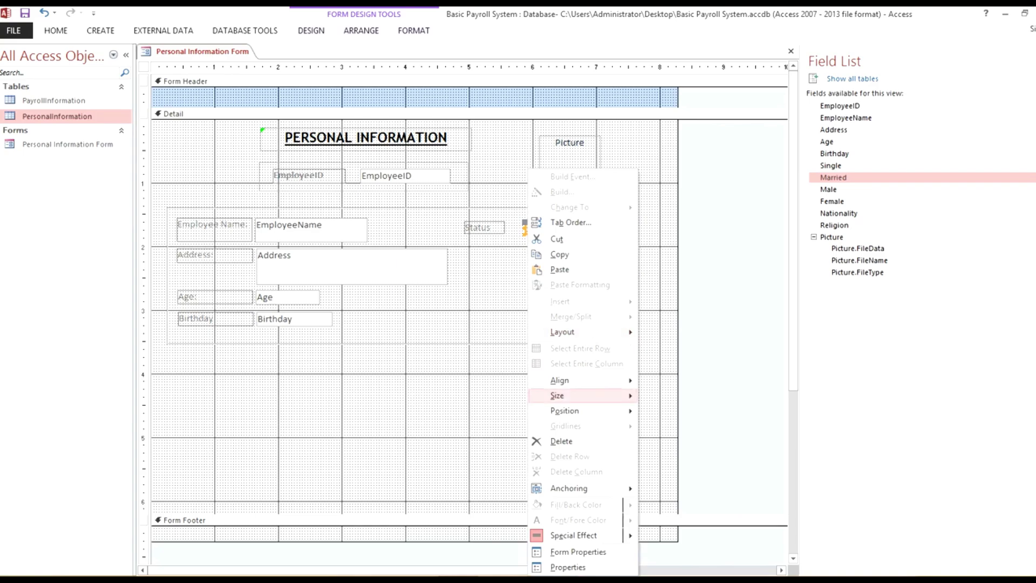
{"action": "mouse_move", "coordinate": [593, 380]}
{"action": "left_click", "coordinate": [660, 382]}
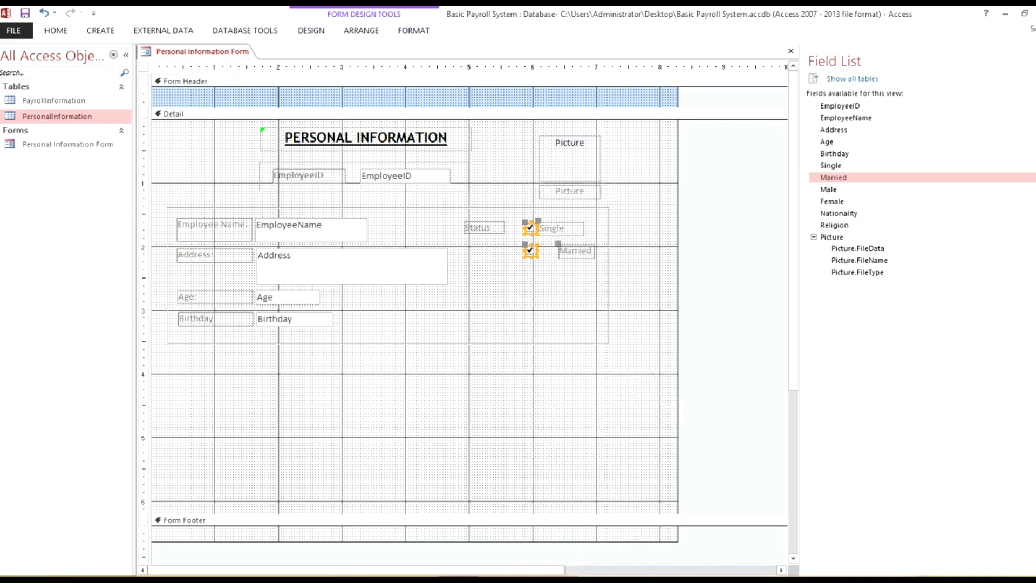
- Left-align the Single and Married labels and size both to the widest
{"action": "left_click", "coordinate": [561, 228]}
{"action": "left_click", "coordinate": [571, 251], "text": "shift"}
{"action": "right_click", "coordinate": [570, 251]}
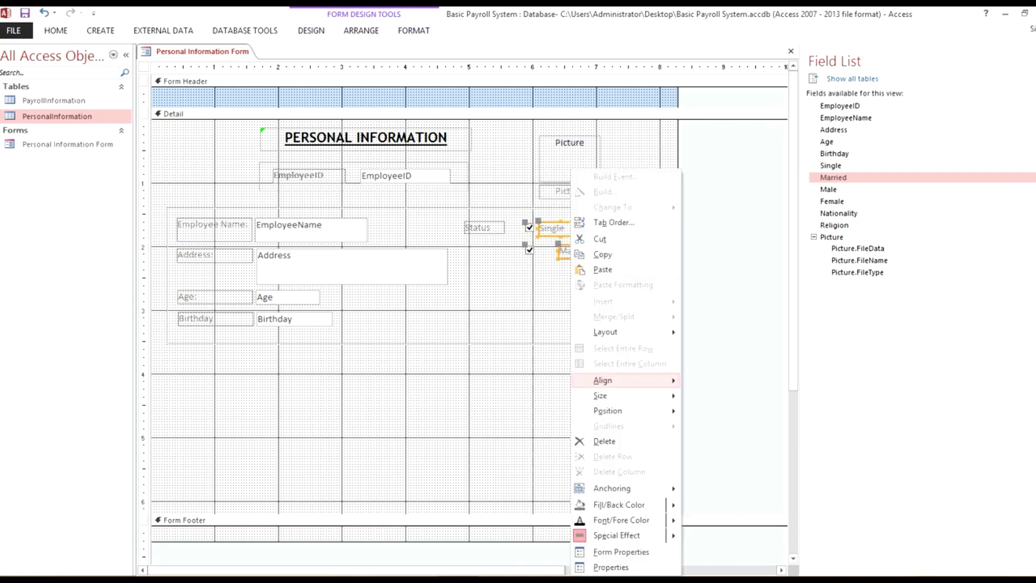
{"action": "mouse_move", "coordinate": [602, 380]}
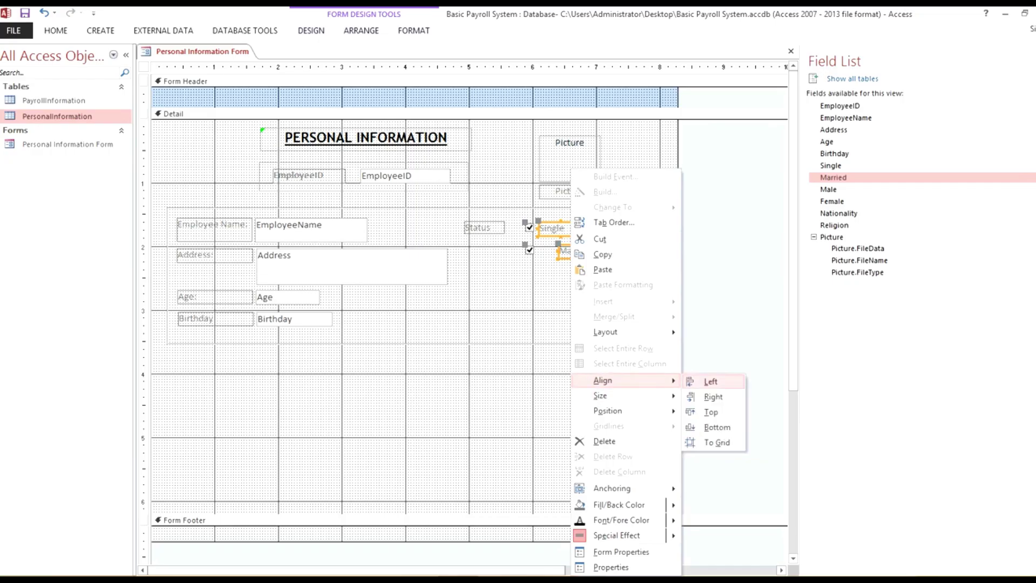
{"action": "left_click", "coordinate": [711, 381]}
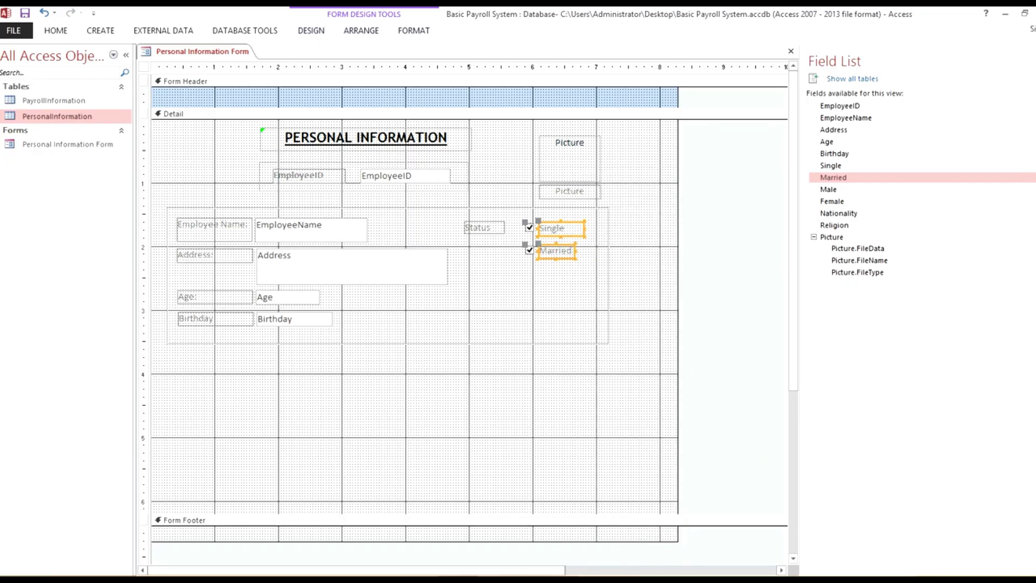
{"action": "right_click", "coordinate": [563, 250]}
{"action": "mouse_move", "coordinate": [593, 396]}
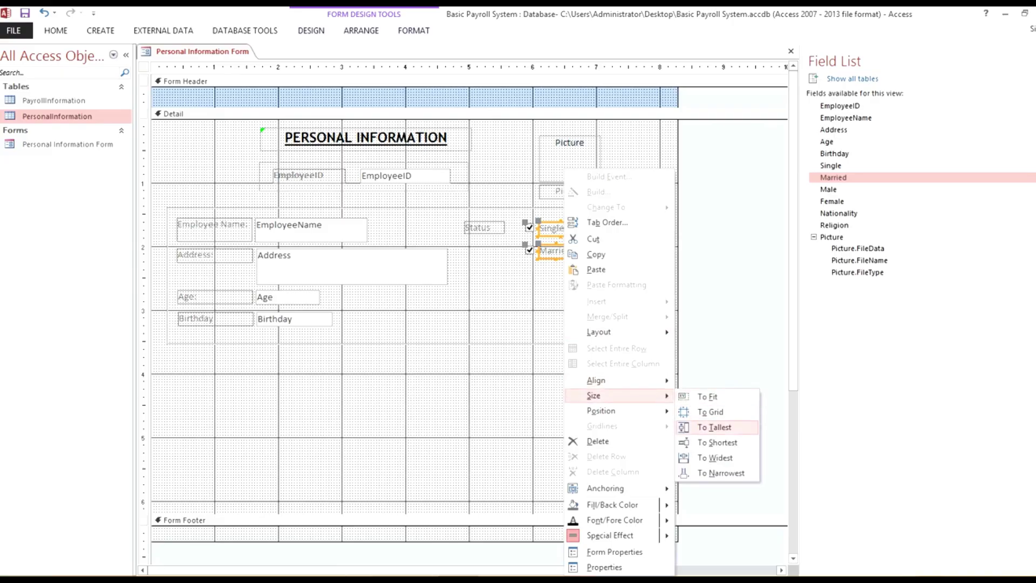
{"action": "left_click", "coordinate": [714, 457]}
{"action": "left_click", "coordinate": [620, 373]}
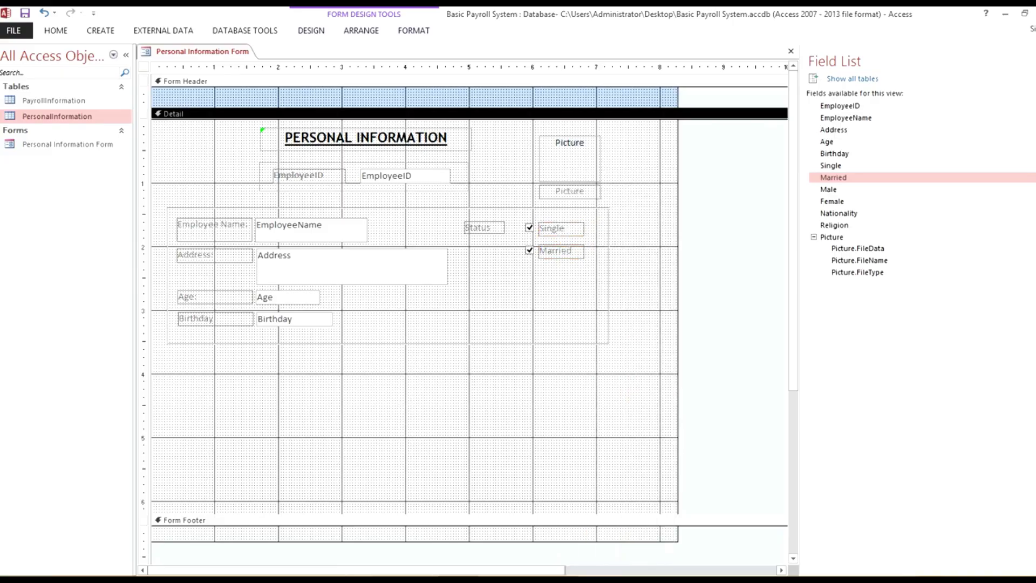
- Move the Status label slightly right, closer to its check boxes, and the Married check box with its label slightly up
{"action": "left_click_drag", "start_coordinate": [485, 227], "coordinate": [489, 228]}
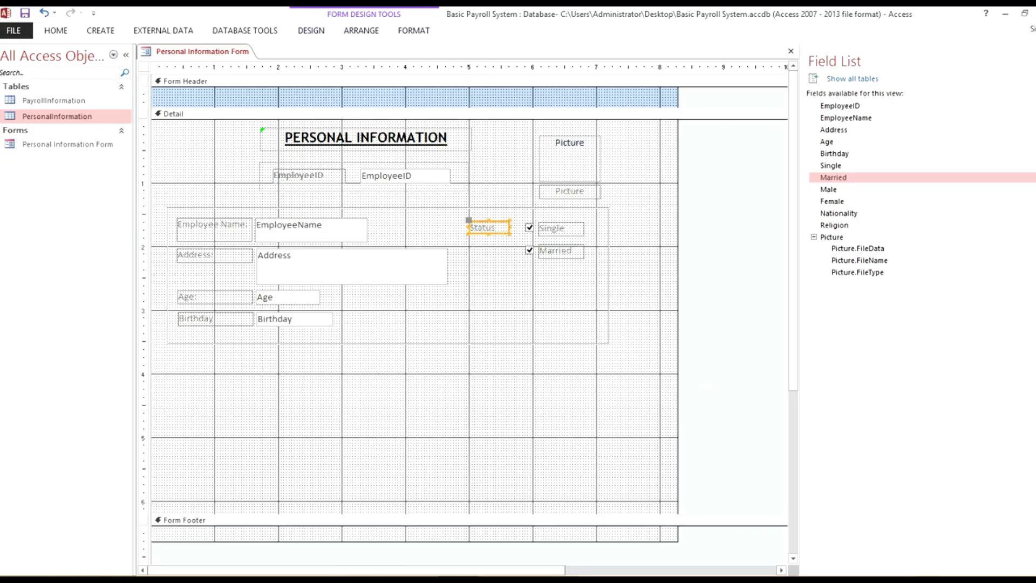
{"action": "left_click_drag", "start_coordinate": [503, 271], "coordinate": [530, 249]}
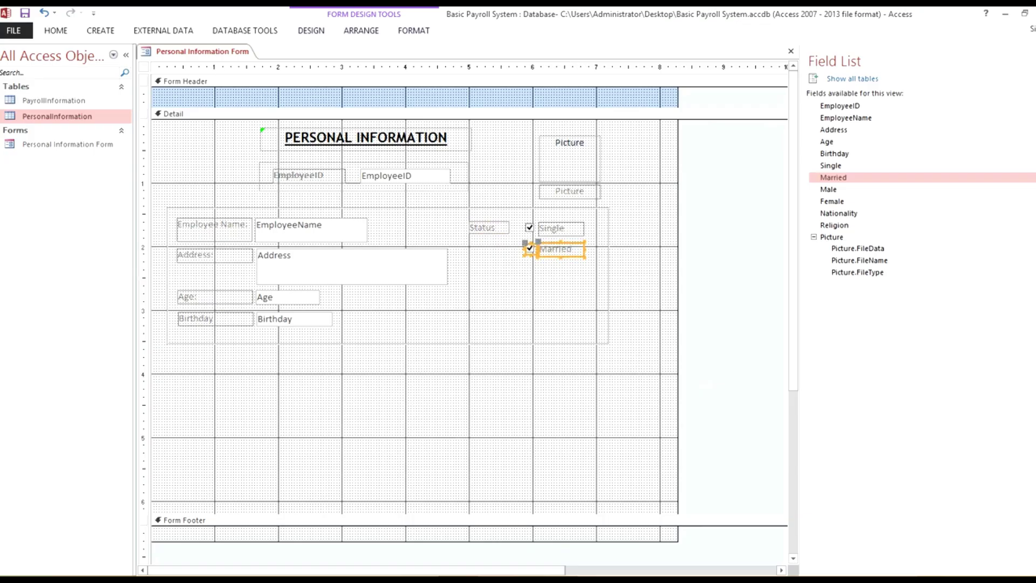
{"action": "left_click", "coordinate": [503, 270]}
- Duplicate the Status label, place the copy below it beside the Address box, and change its text to "Gender"
{"action": "left_click", "coordinate": [488, 228]}
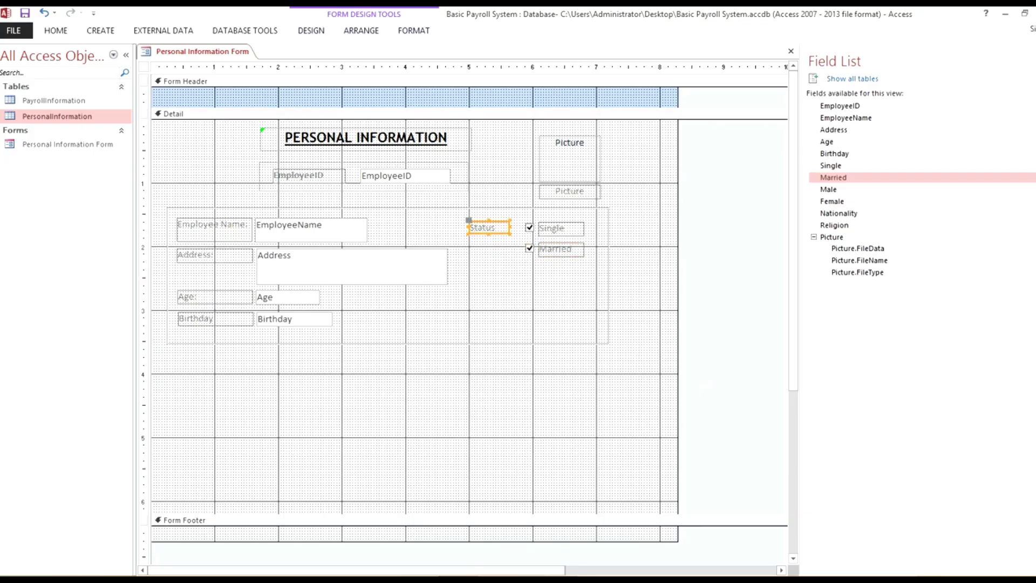
{"action": "key", "text": "ctrl+v"}
{"action": "left_click_drag", "start_coordinate": [488, 245], "coordinate": [490, 261]}
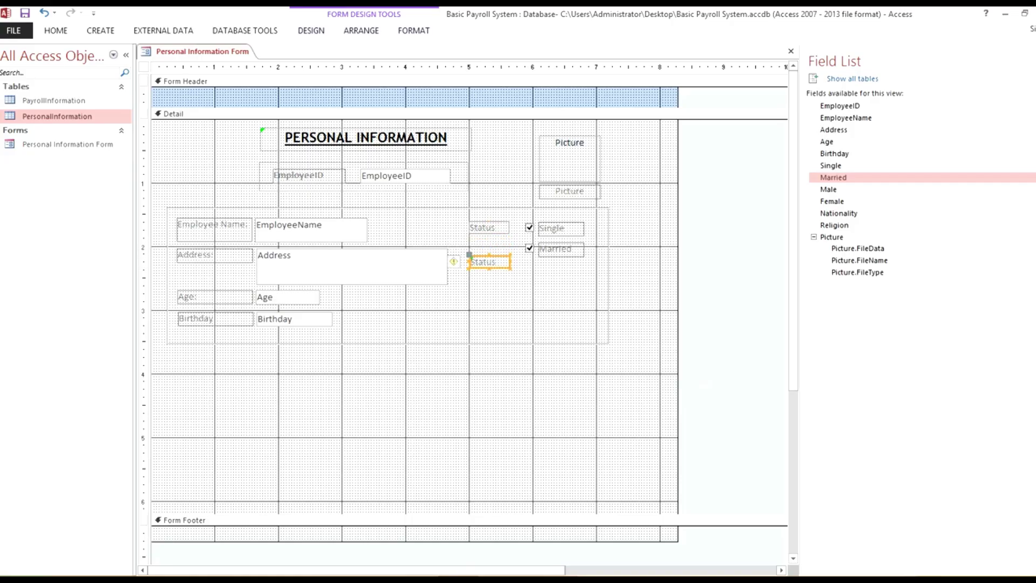
{"action": "double_click", "coordinate": [497, 262]}
{"action": "type", "text": "Gender"}
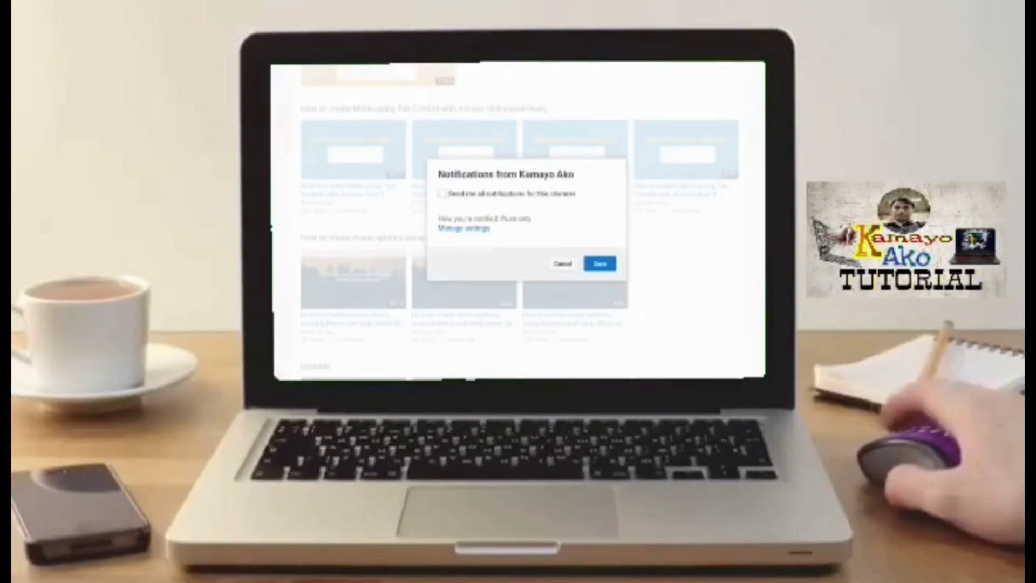
{"action": "left_click", "coordinate": [442, 193]}
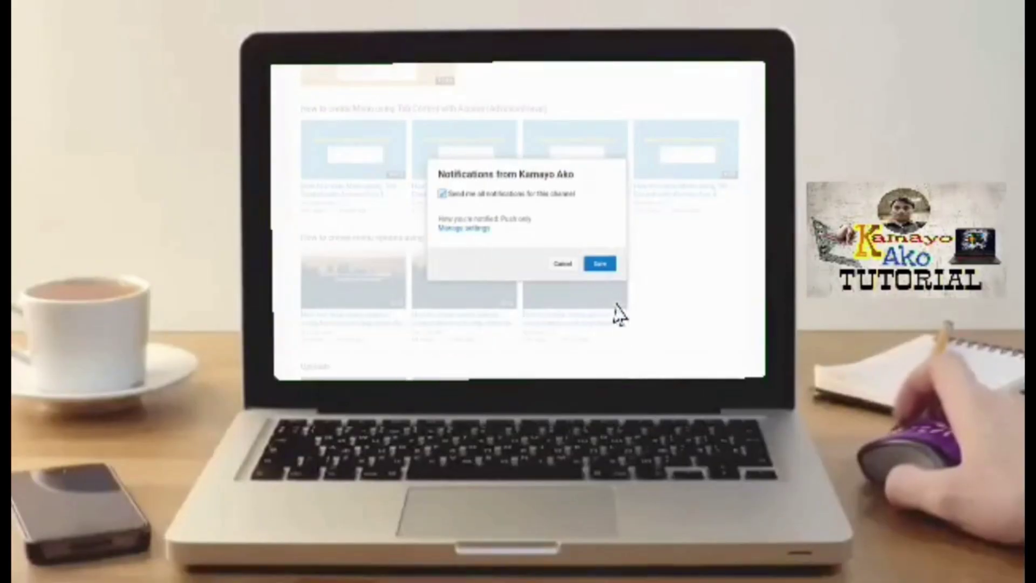